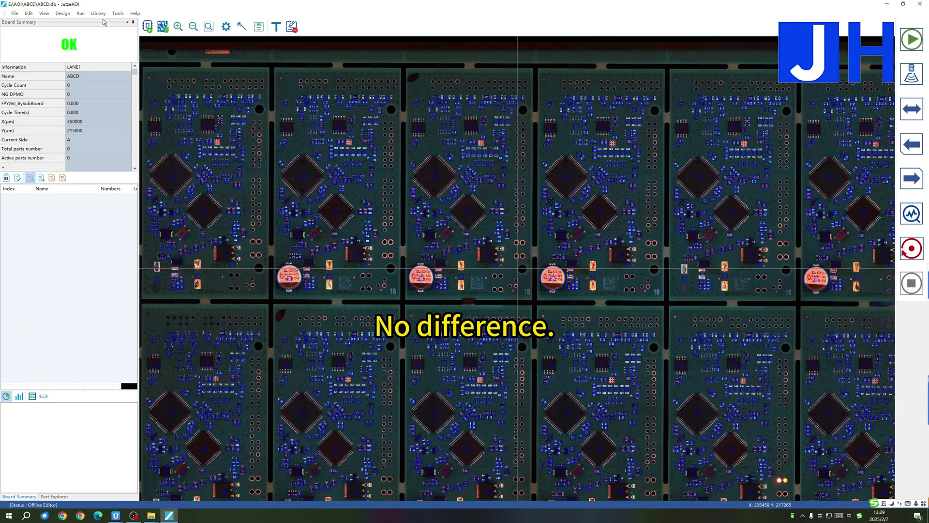
double_click(402, 228)
double_click(536, 288)
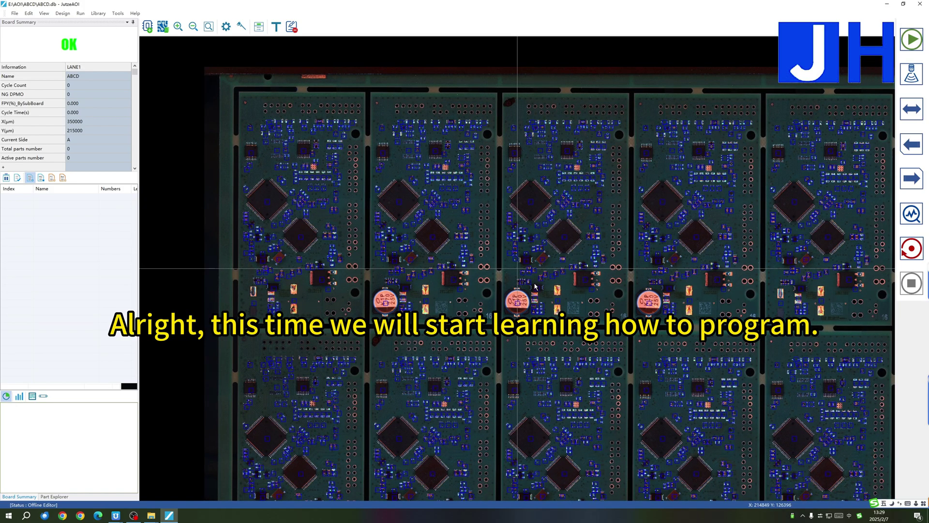
double_click(561, 284)
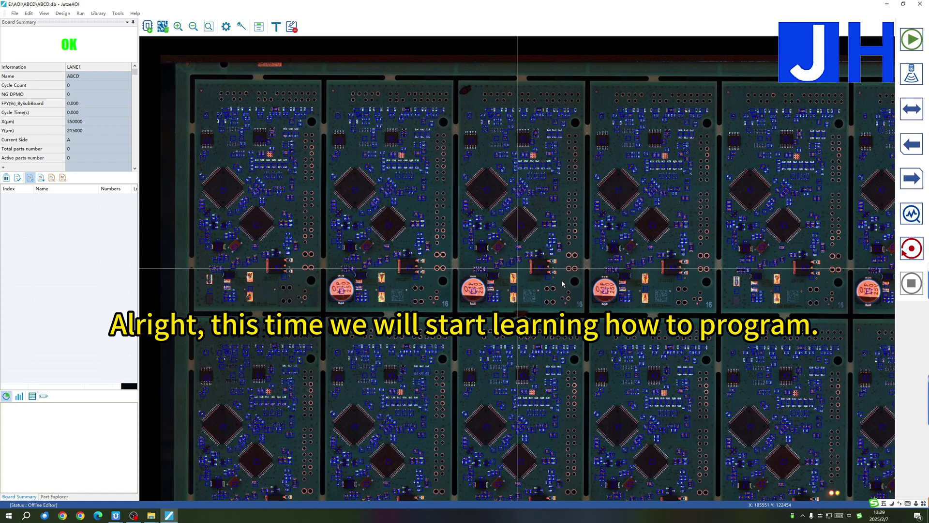
double_click(578, 237)
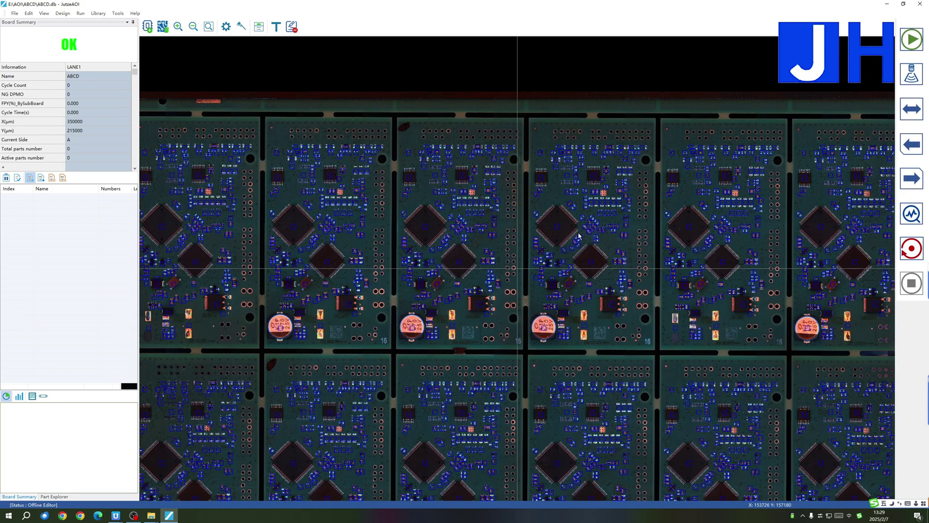
double_click(382, 225)
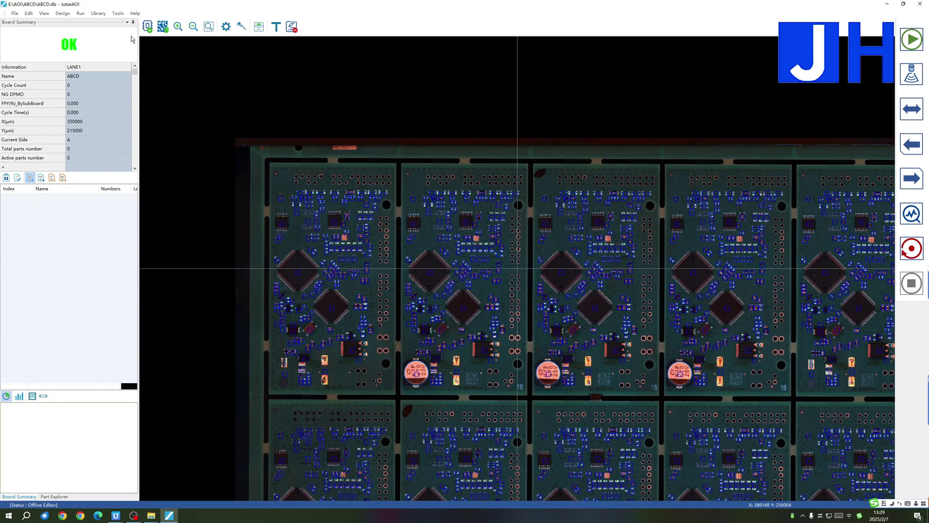
Step: Switch the design mode to Normal and open the ABCD program database from the AOI\ABCD folder
left_click(69, 16)
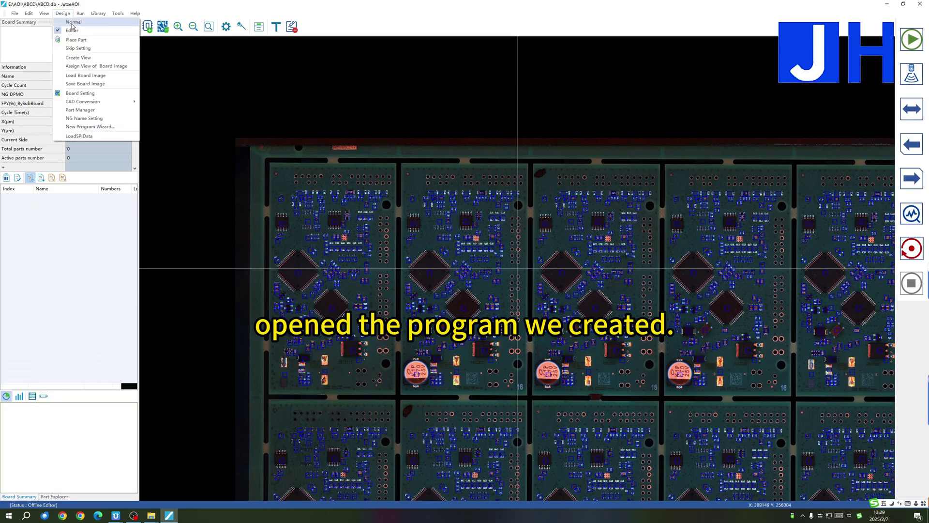
left_click(72, 23)
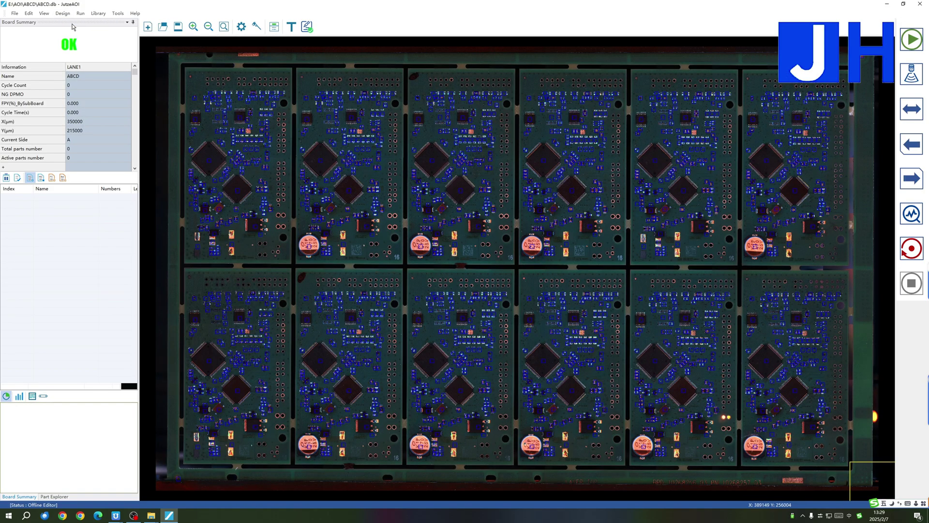
left_click(163, 27)
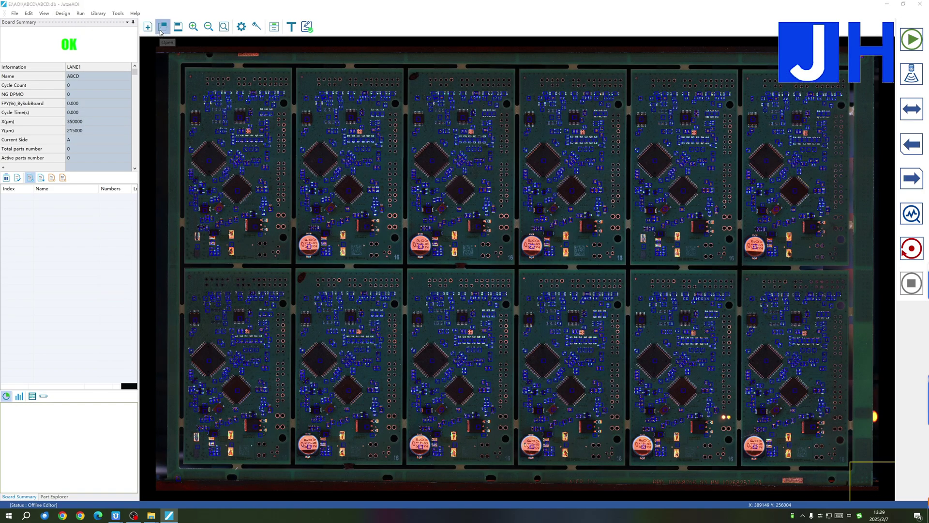
left_click(137, 25)
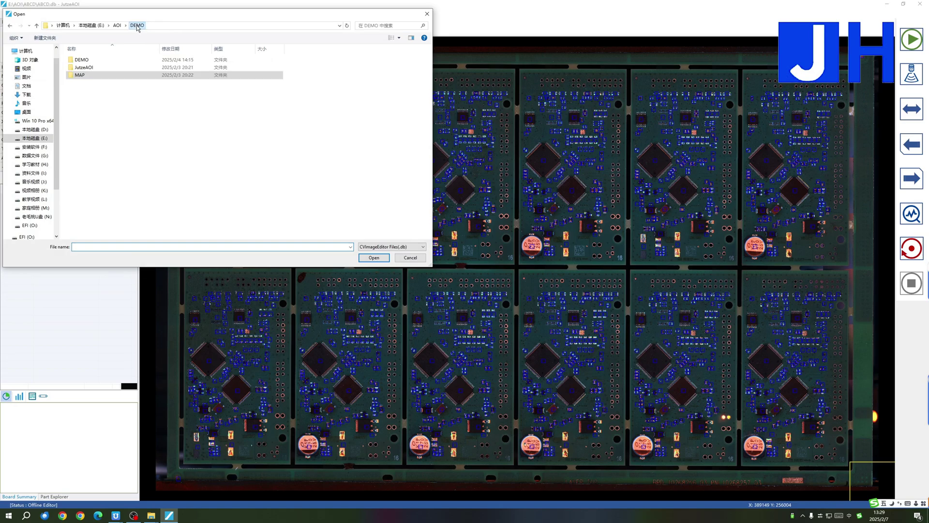
left_click(119, 25)
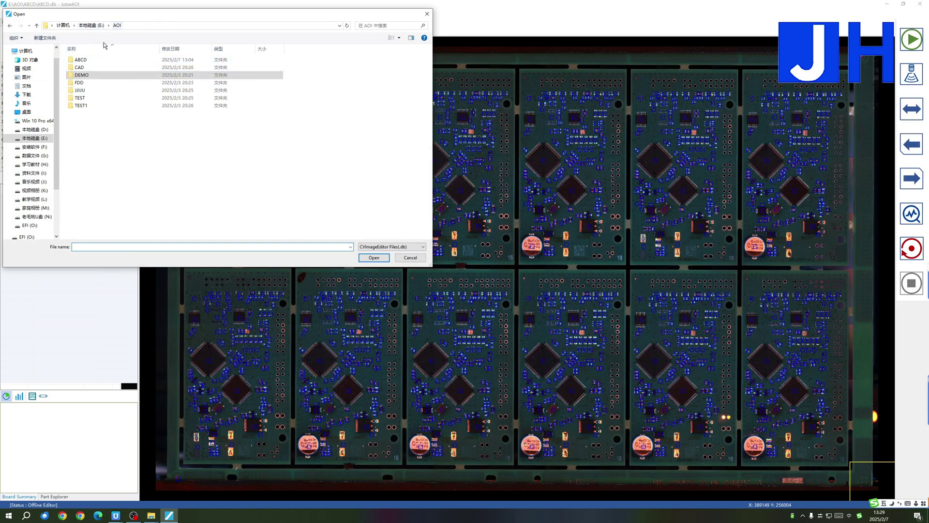
left_click(92, 62)
double_click(93, 64)
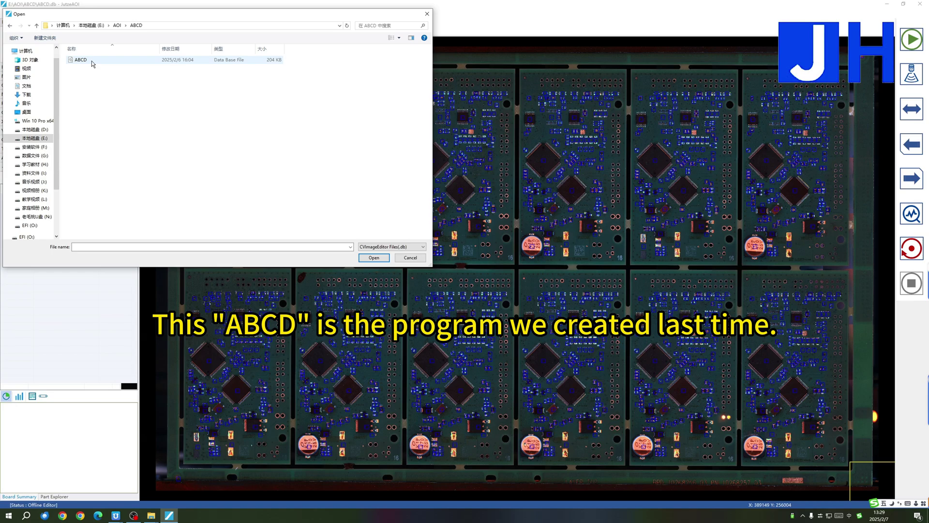
left_click(91, 60)
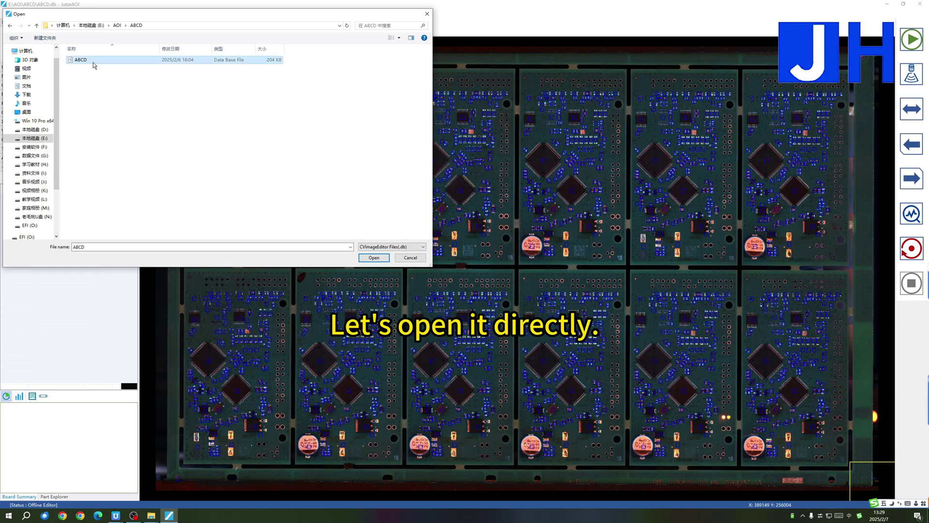
left_click(363, 257)
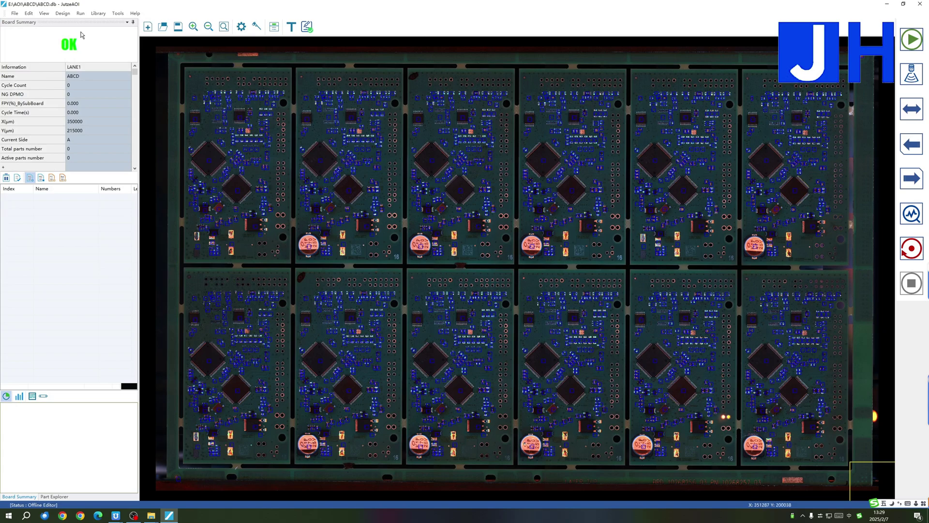
Step: Reopen the ABCD database file while in Normal design mode
left_click(63, 13)
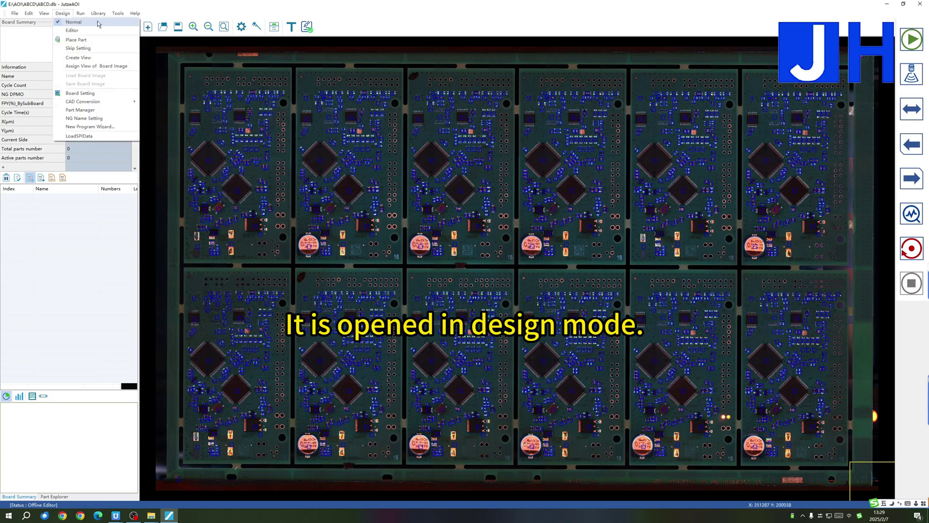
left_click(166, 28)
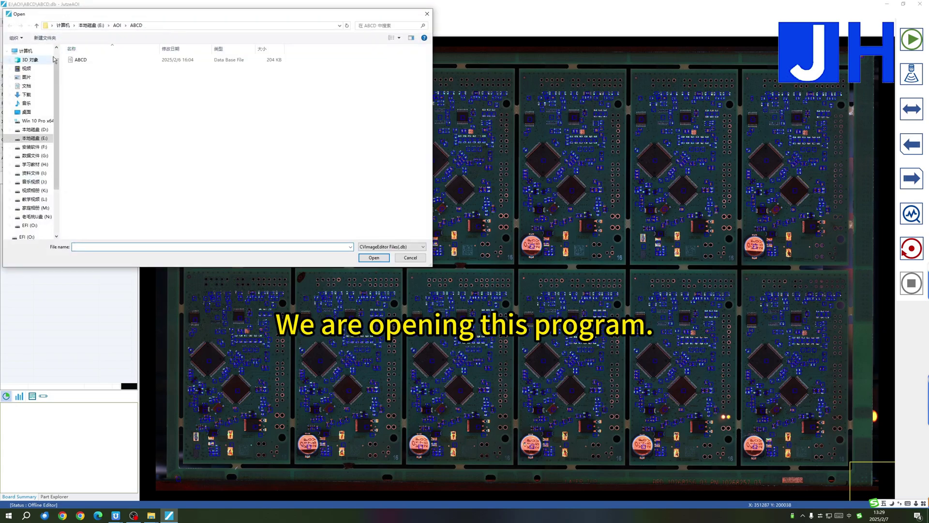
left_click(91, 60)
left_click(366, 260)
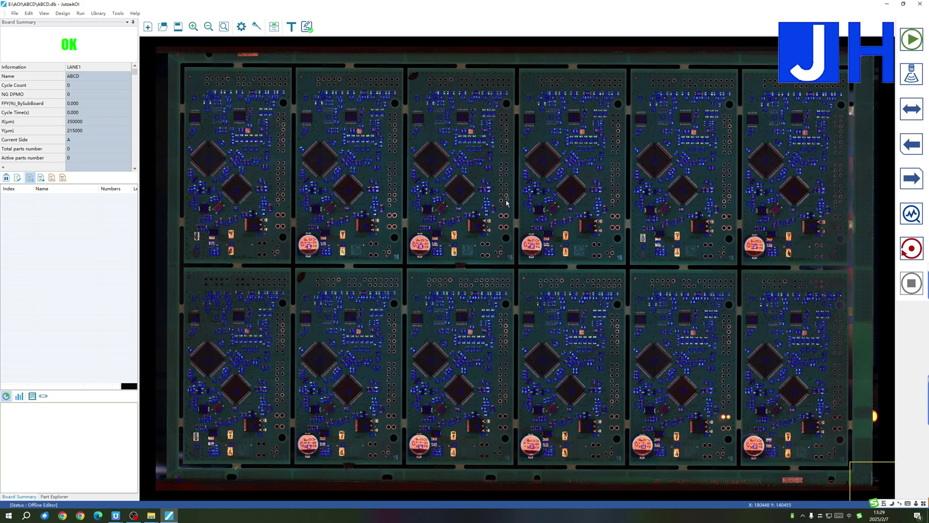
left_click(62, 13)
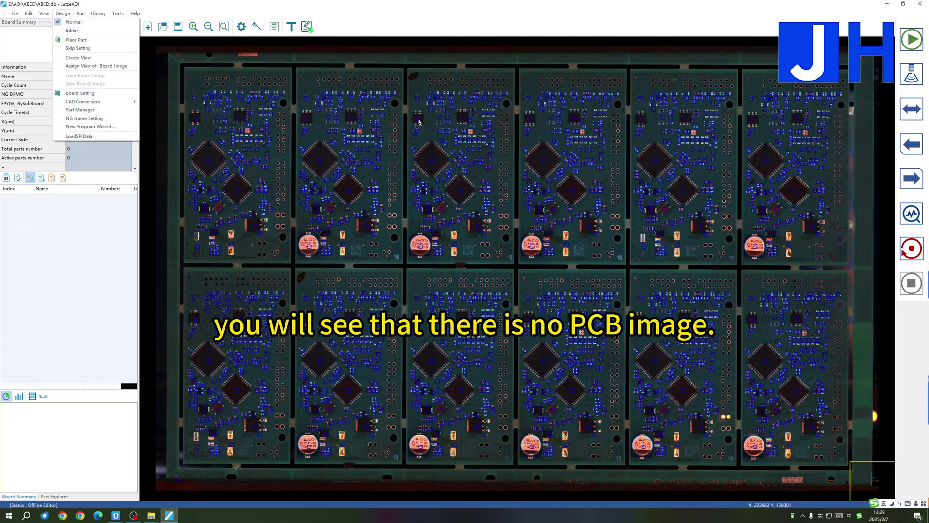
left_click(532, 125)
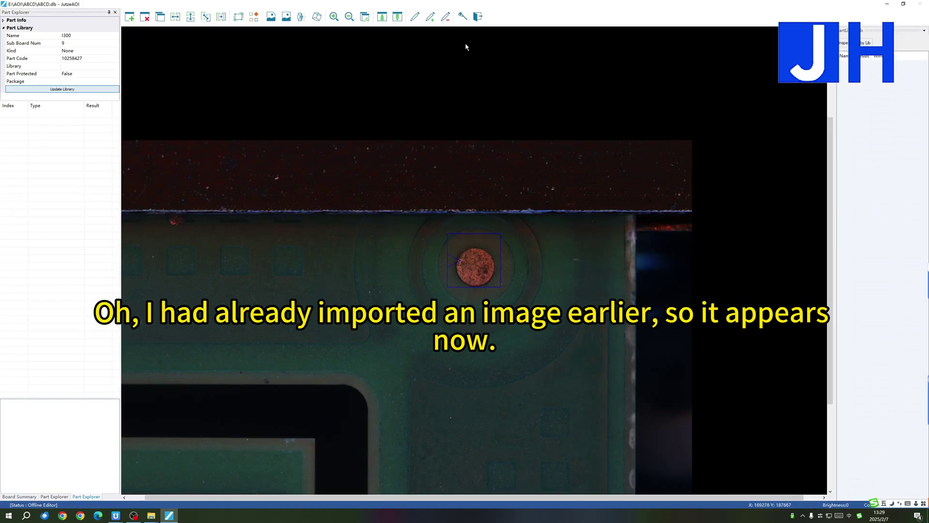
left_click(480, 18)
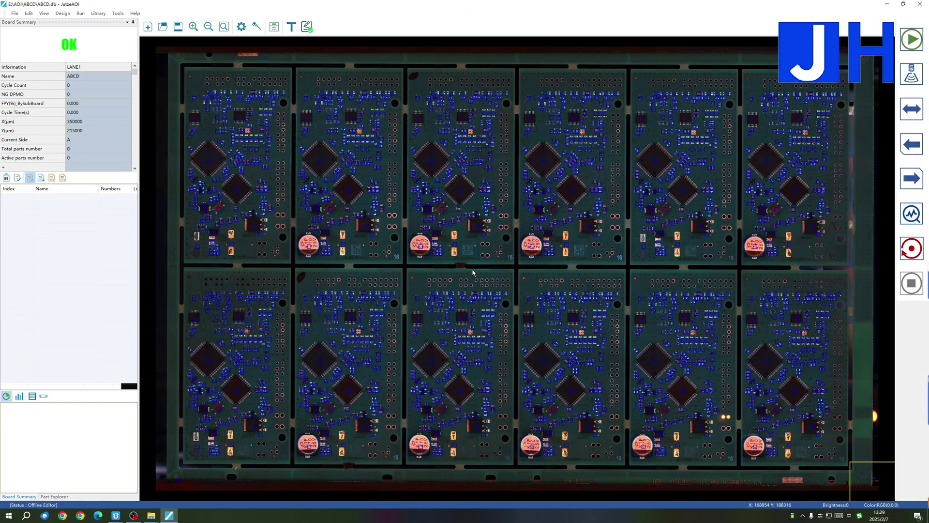
left_click(431, 274)
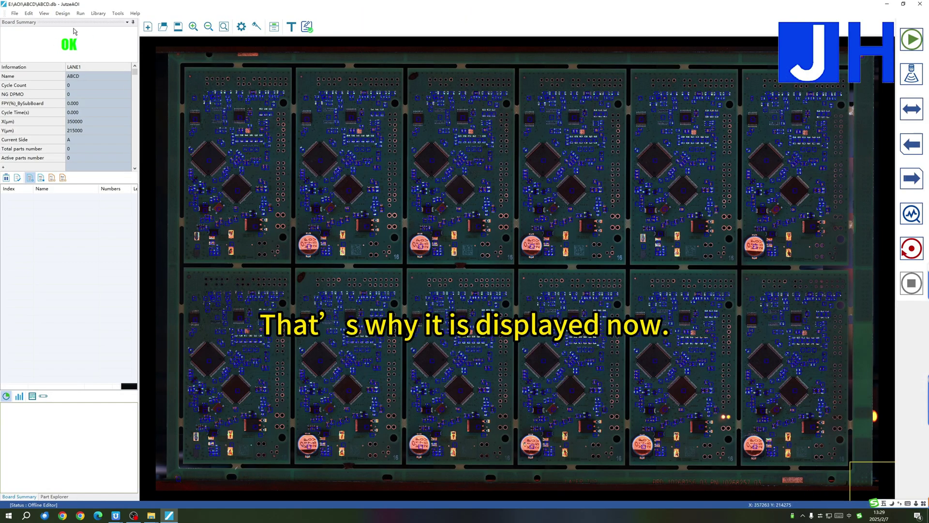
Step: Switch the design mode to Editor and load board image 015 from the AOI\DEMO\MAP folder
left_click(62, 14)
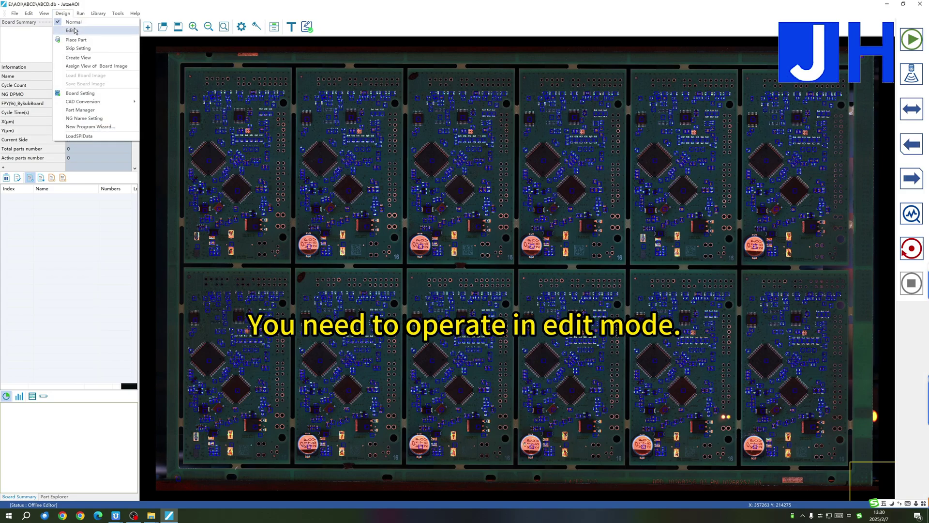
left_click(74, 31)
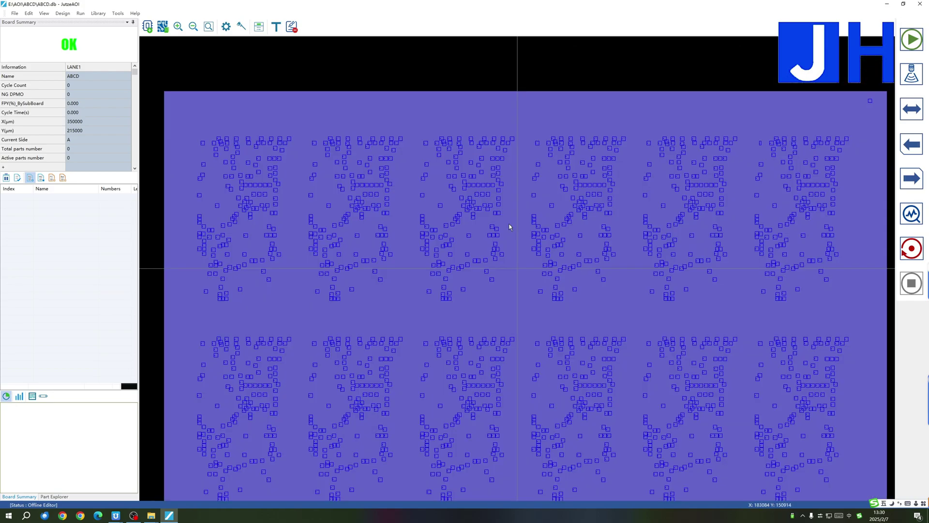
left_click(65, 15)
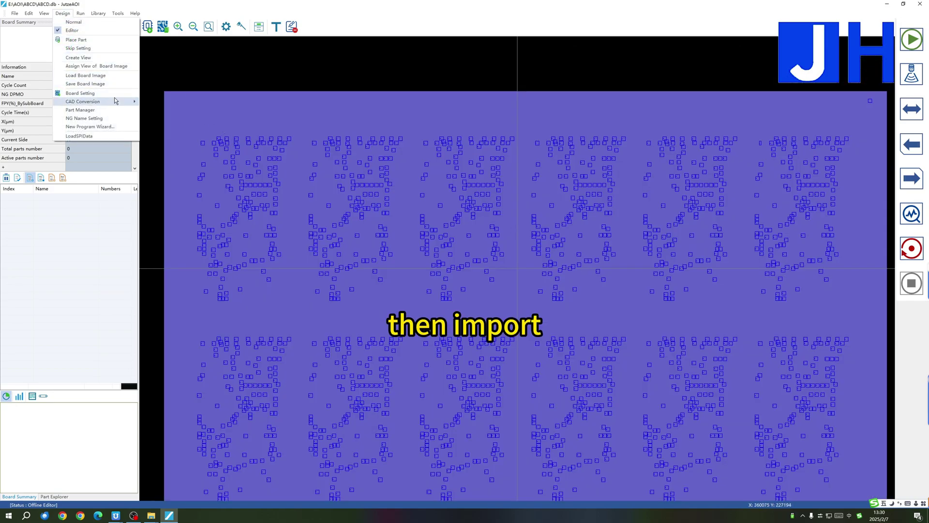
left_click(117, 77)
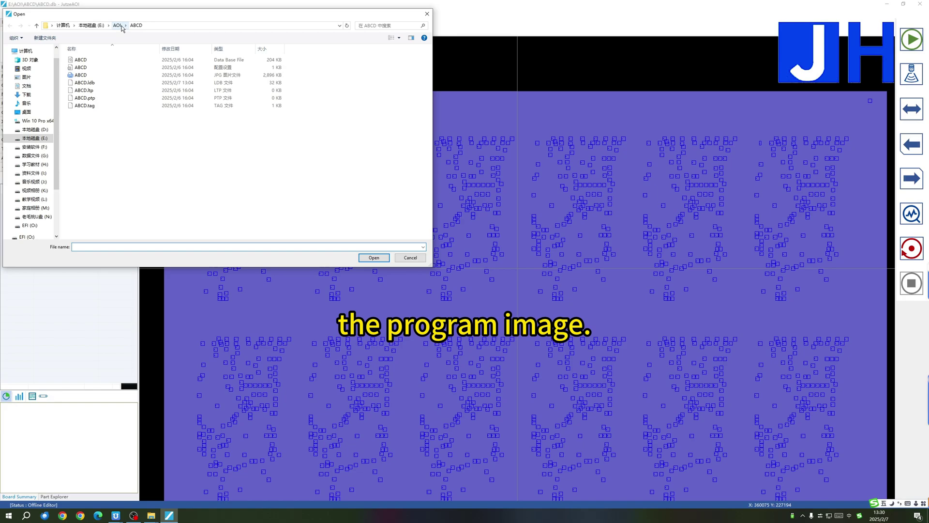
left_click(118, 25)
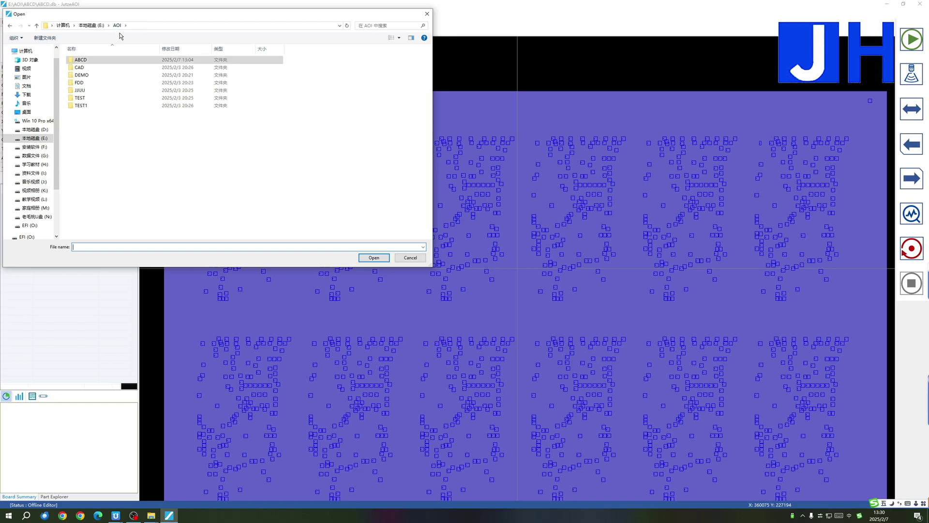
double_click(100, 75)
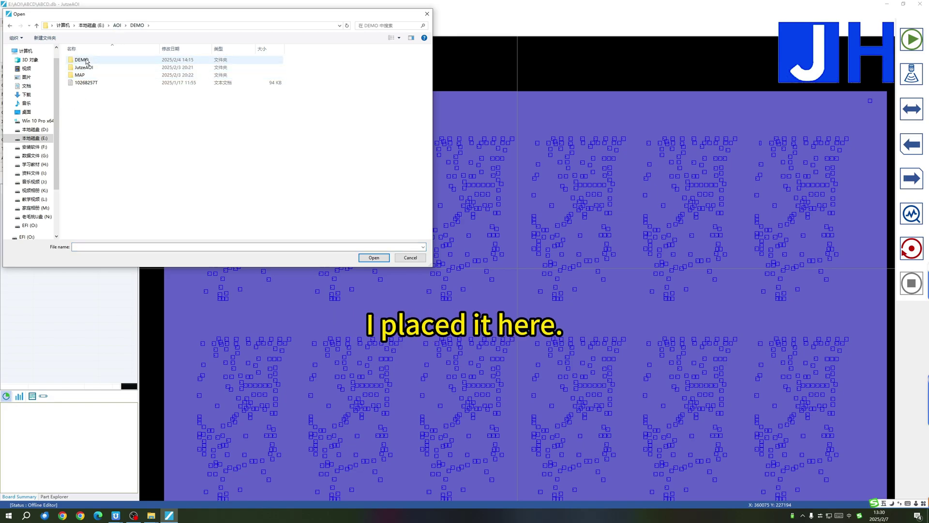
double_click(88, 76)
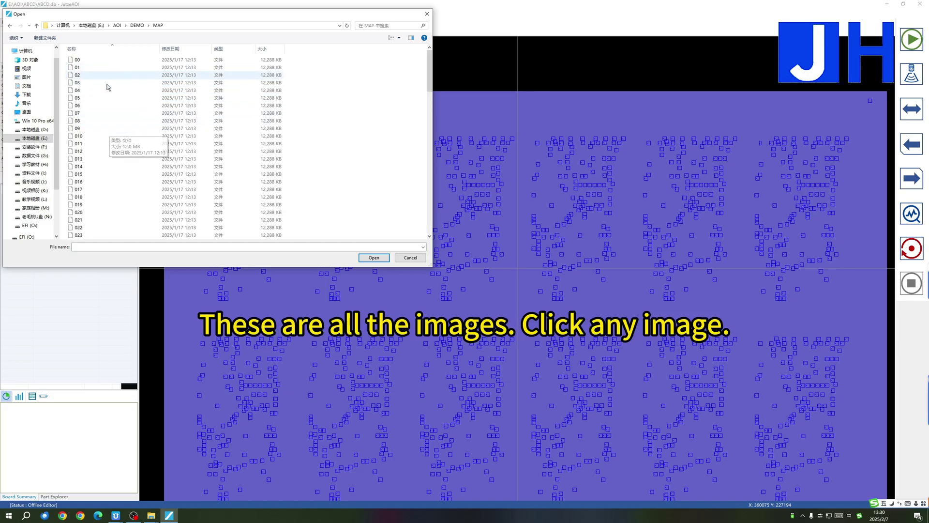
left_click(111, 174)
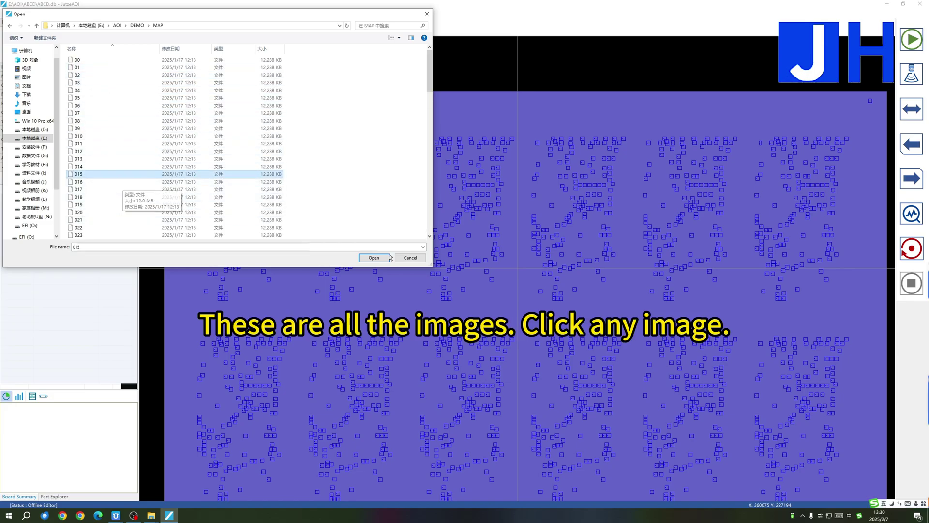
left_click(387, 261)
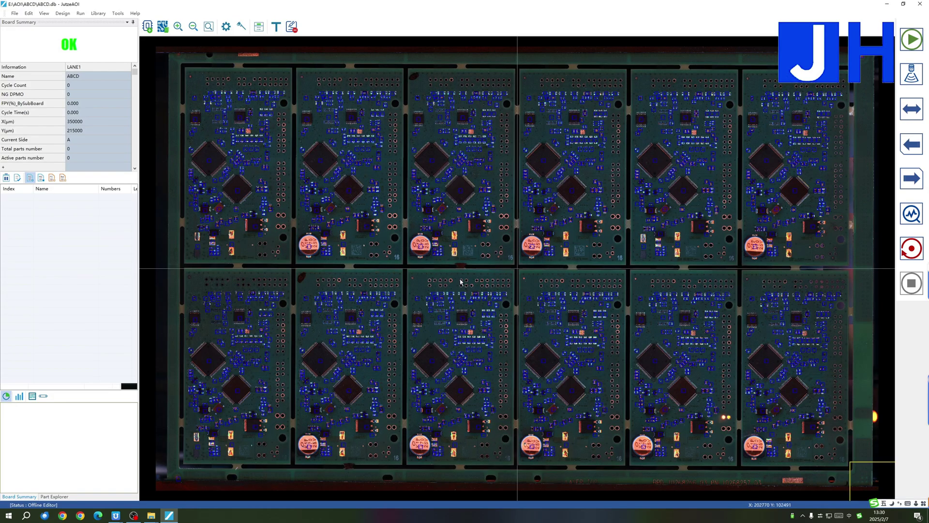
Step: Open the MARK2 part on the board's upper-right mark point and add a BodySearch inspection window to it
left_click(583, 259)
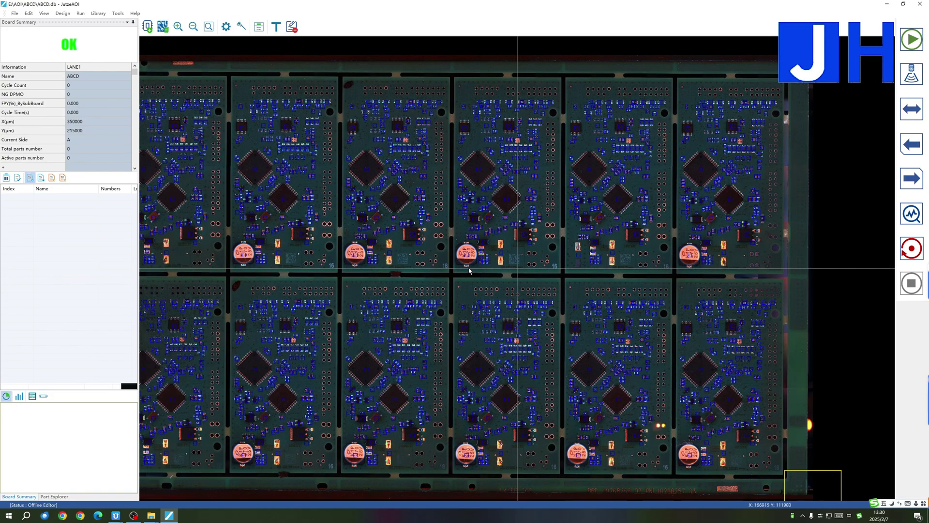
left_click(450, 269)
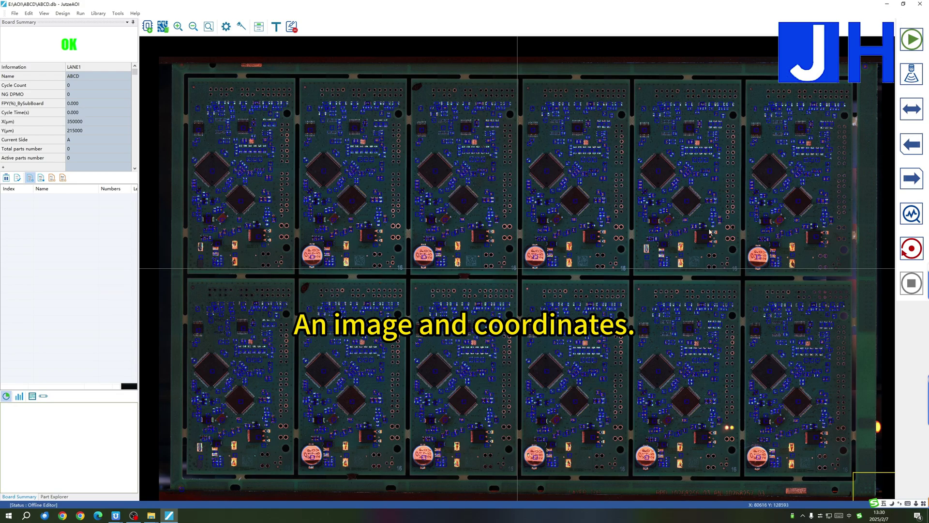
left_click(840, 200)
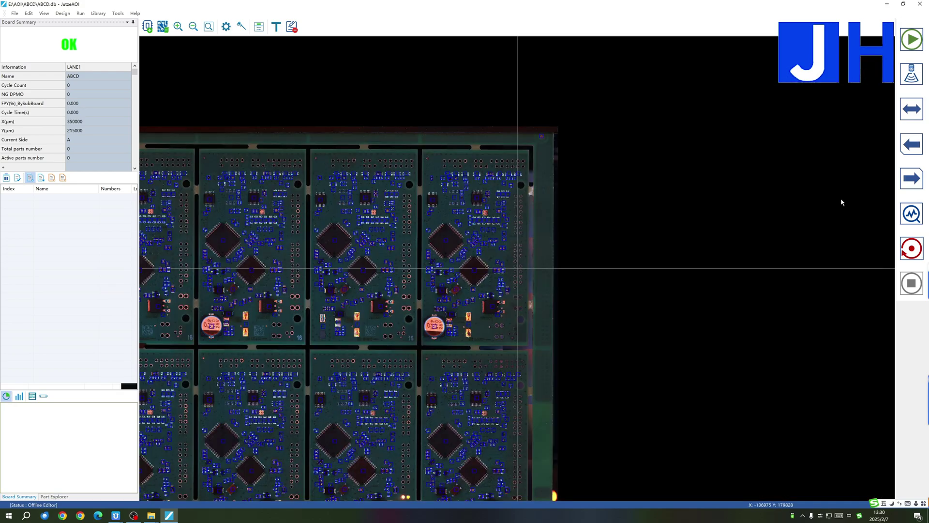
left_click(442, 156)
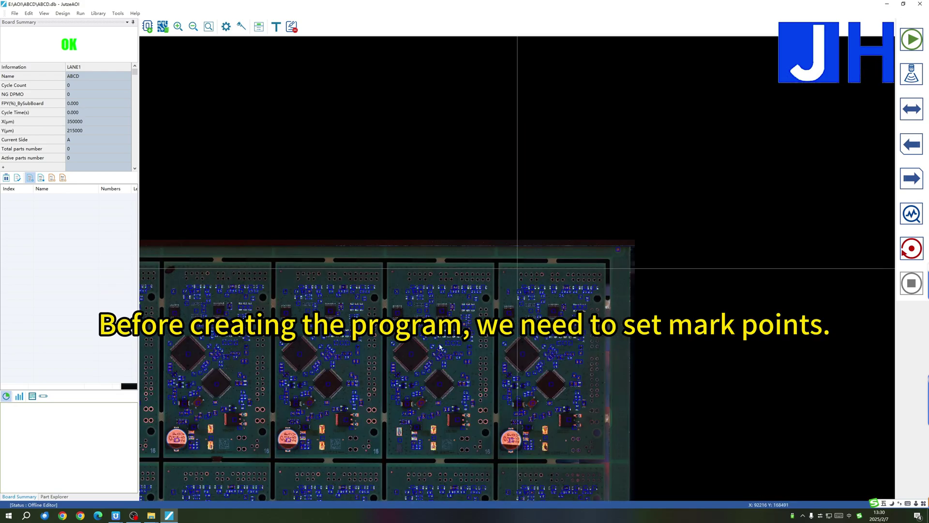
left_click(381, 402)
left_click(481, 312)
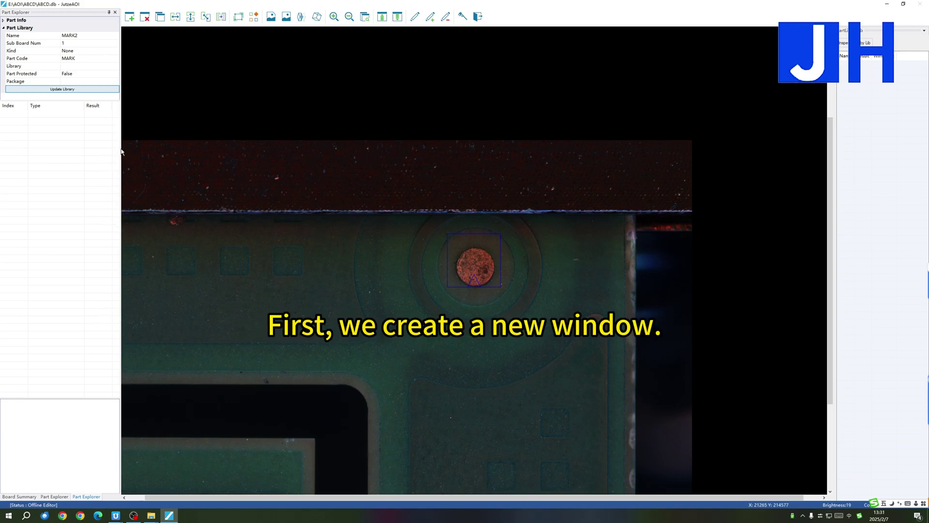
left_click(130, 17)
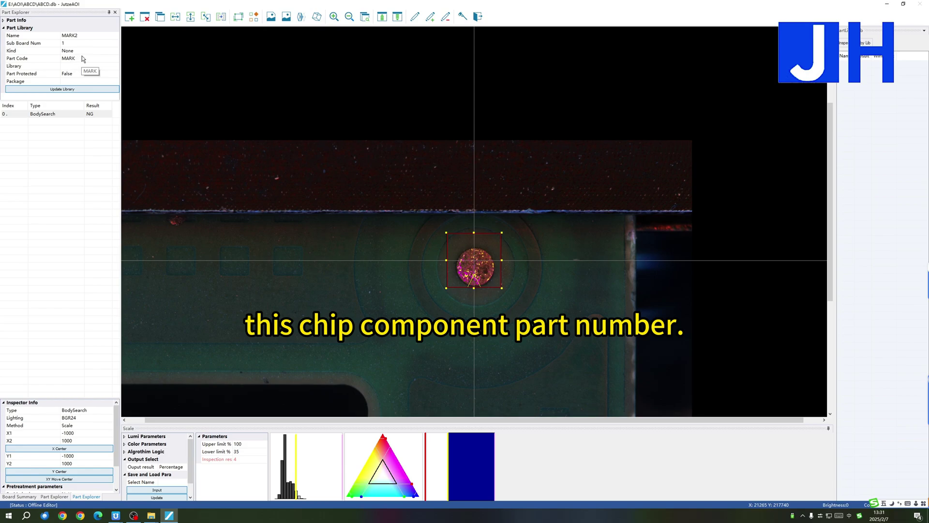
Step: Copy the MARK2 part's part code MARK into its Library field
left_click(59, 58)
key("ctrl+c")
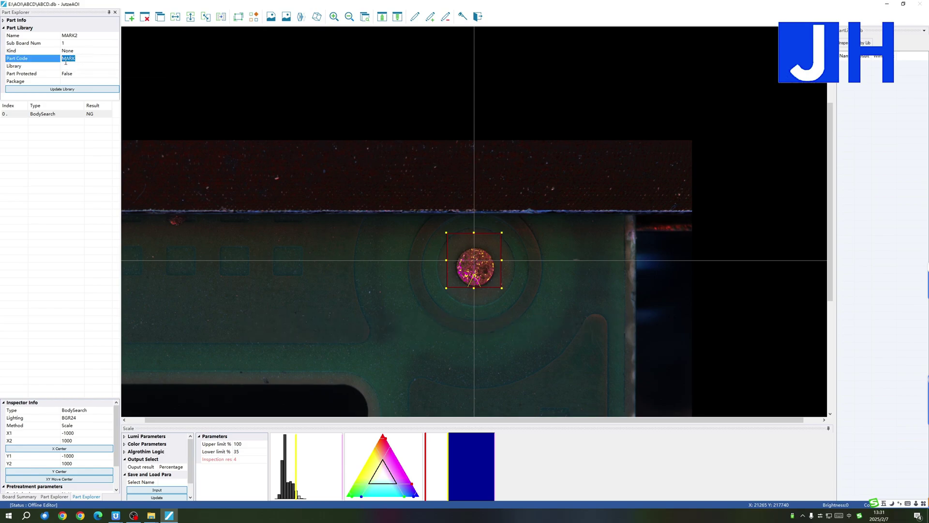
left_click(67, 66)
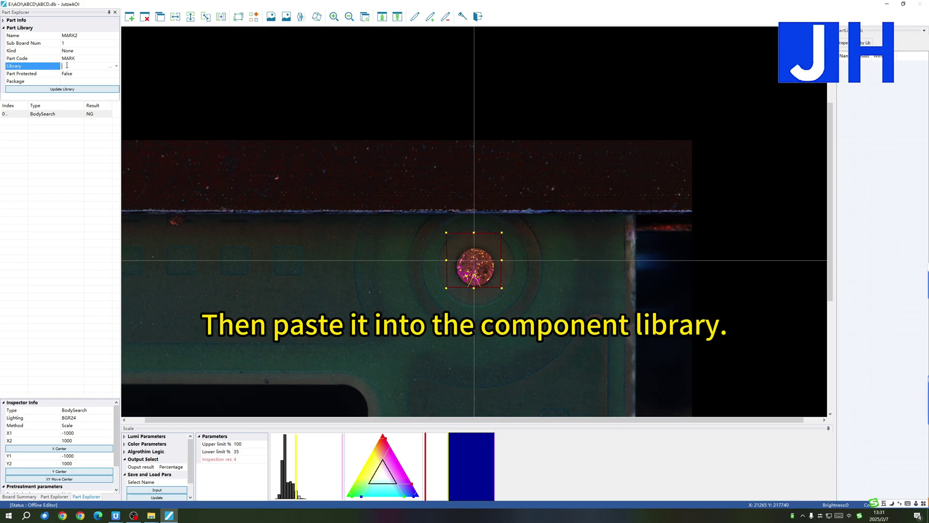
key("ctrl+v")
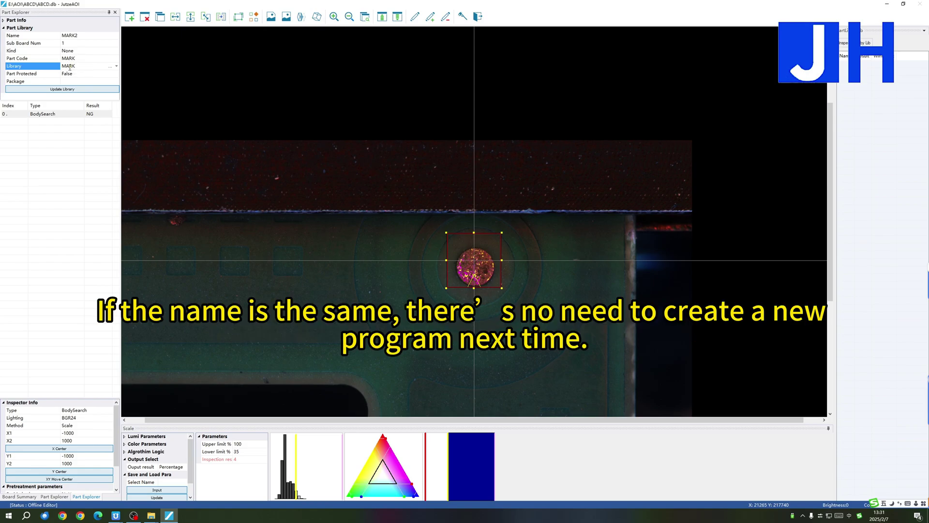
Step: Select the BodySearch inspection window, review its available defect types and choose BodySearch
left_click(31, 114)
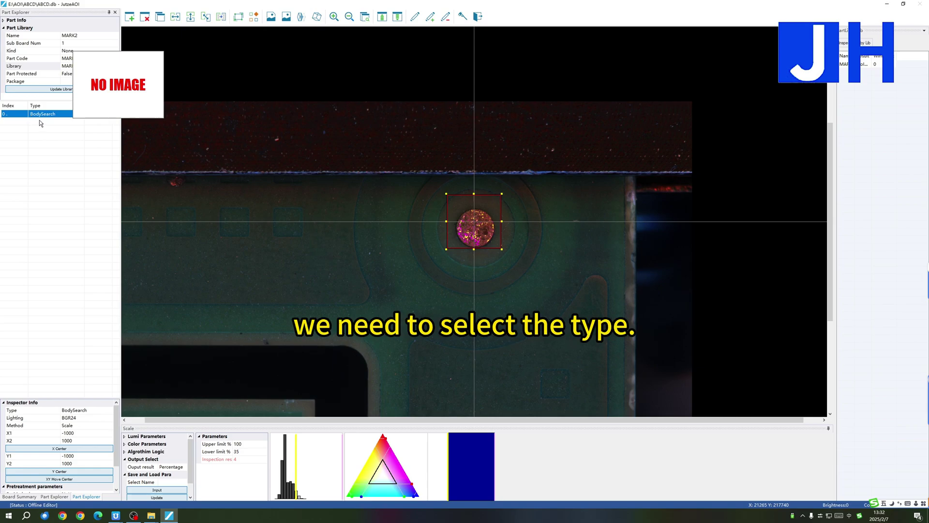
left_click(77, 410)
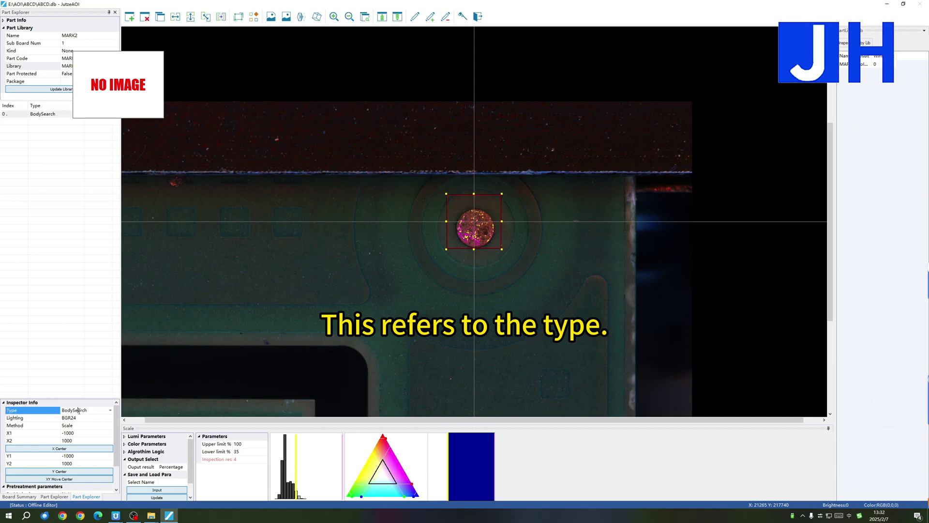
left_click(110, 412)
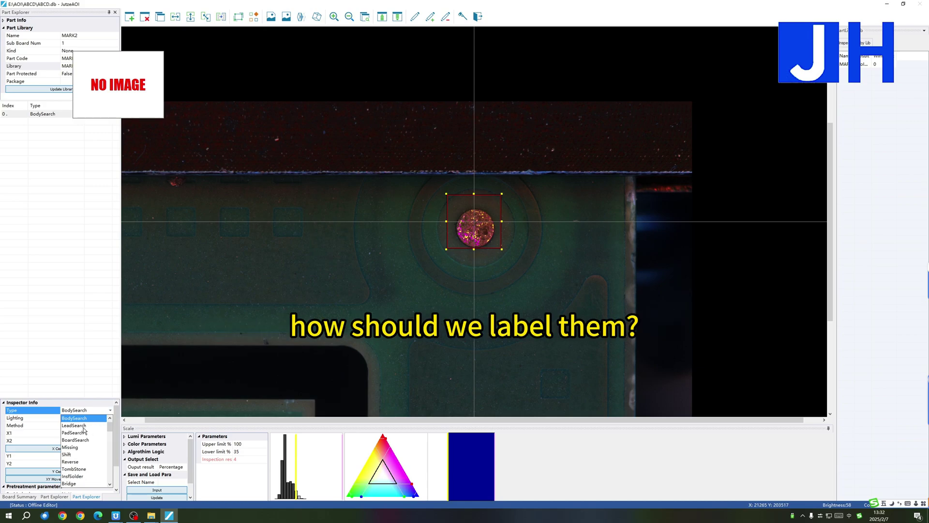
scroll(83, 449, "down", 1)
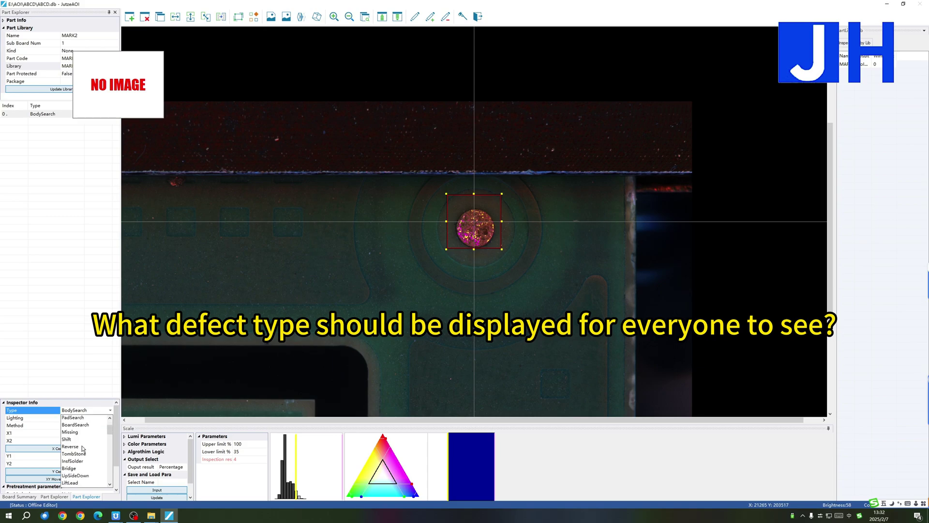
scroll(82, 449, "down", 2)
scroll(82, 446, "down", 2)
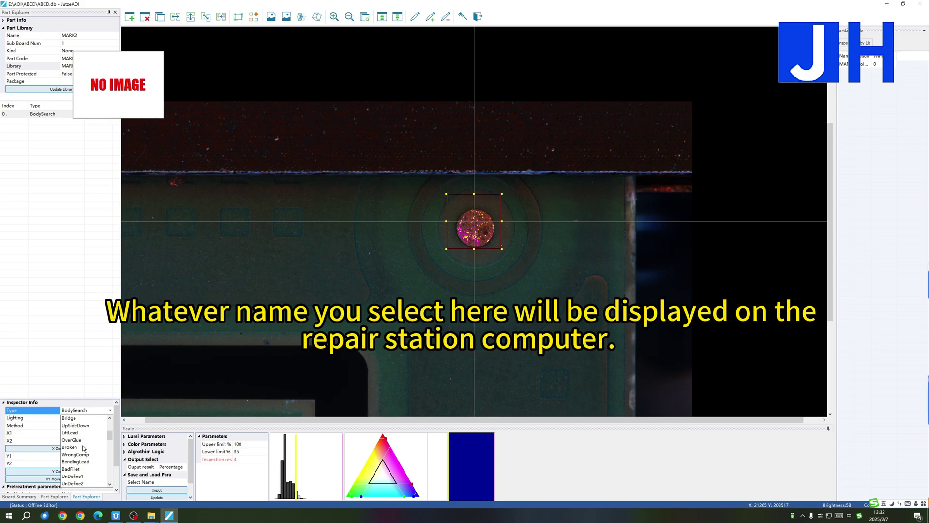
scroll(85, 450, "down", 1)
scroll(84, 451, "up", 6)
scroll(84, 449, "up", 3)
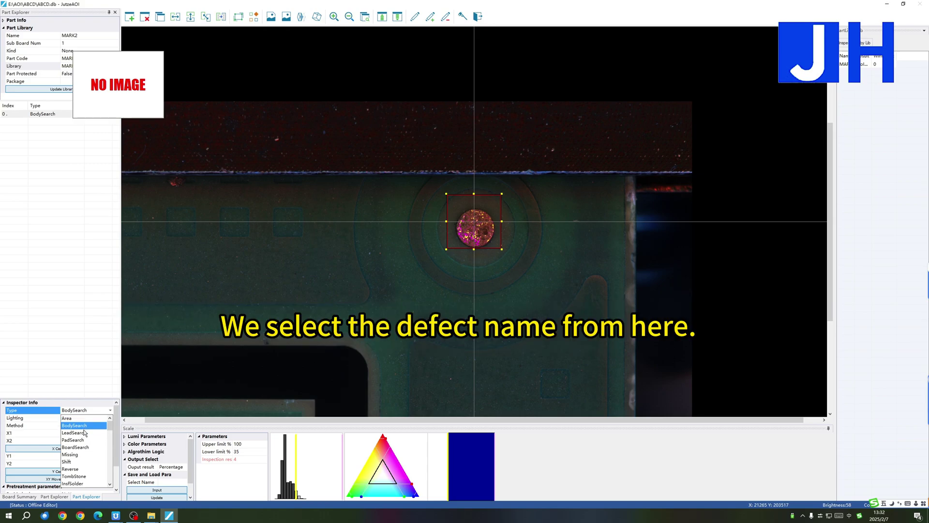
left_click(85, 428)
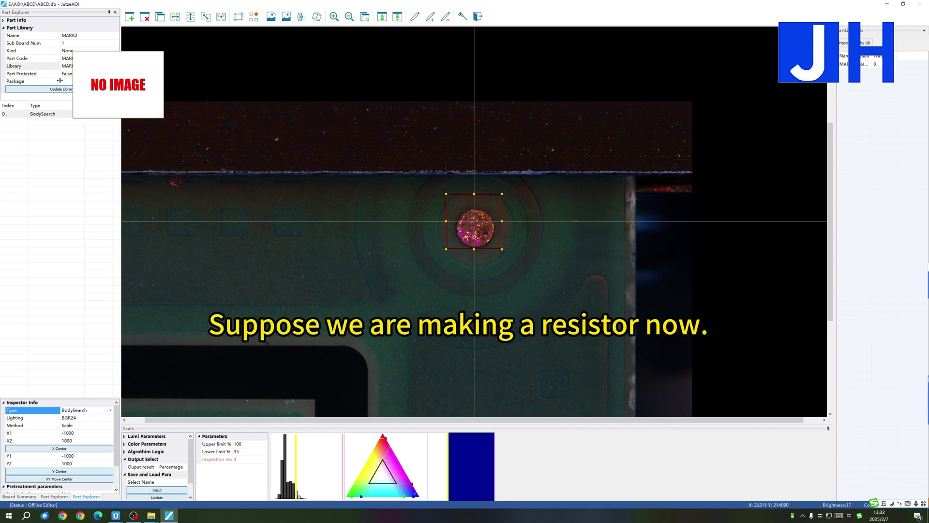
left_click(109, 410)
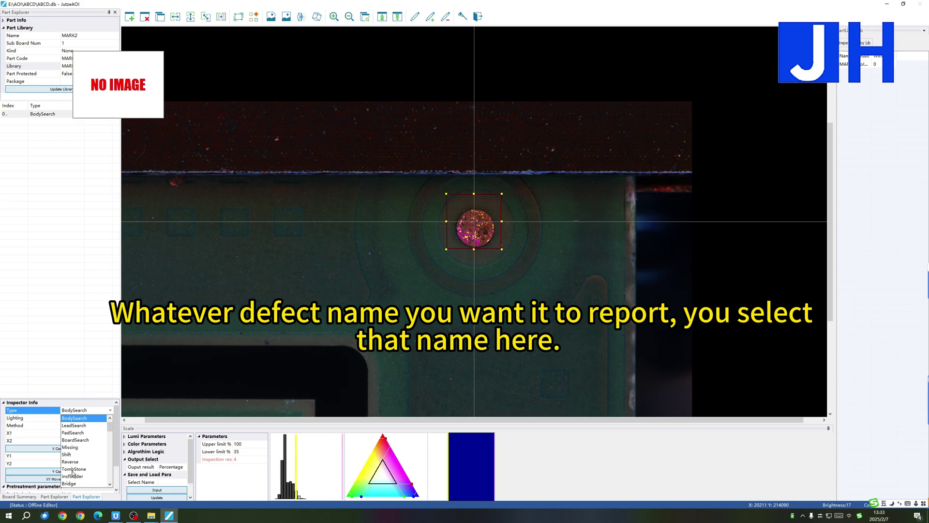
left_click(79, 418)
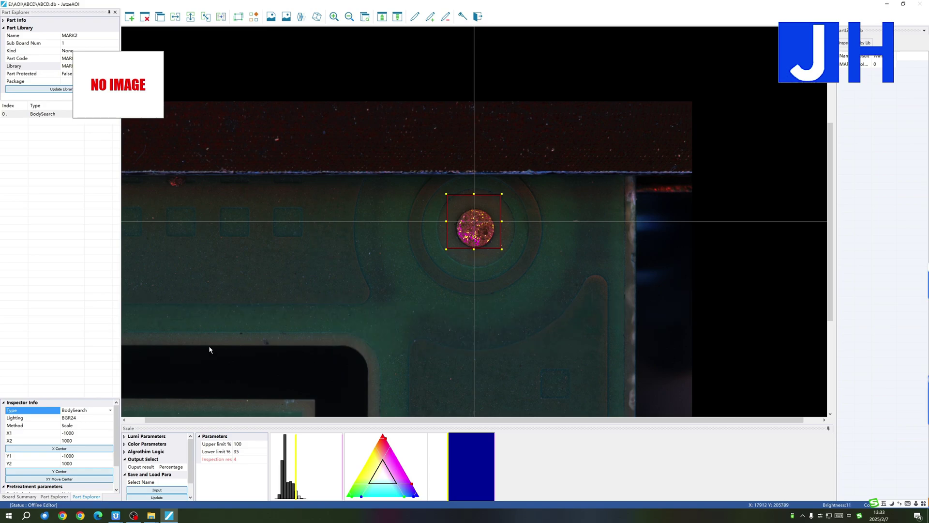
Step: Review the light sources offered for the inspection window and choose BGR24
left_click(97, 419)
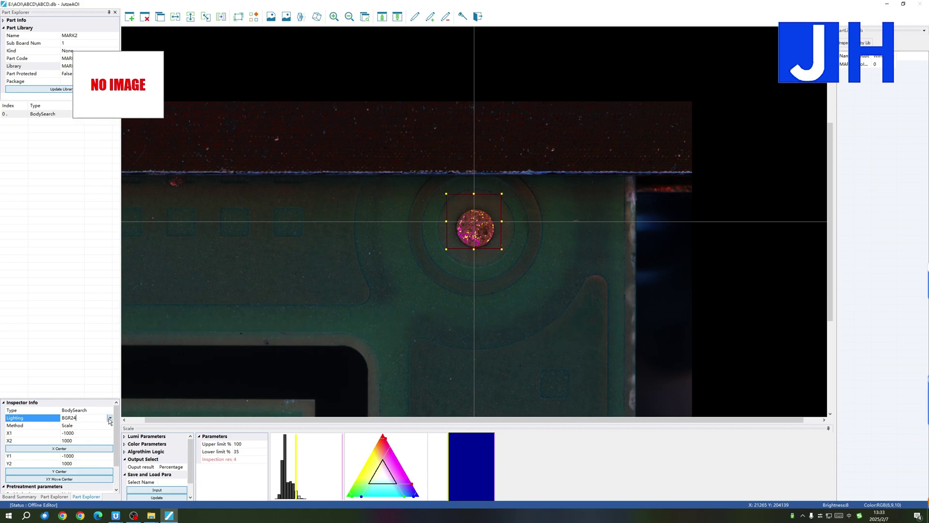
left_click(110, 419)
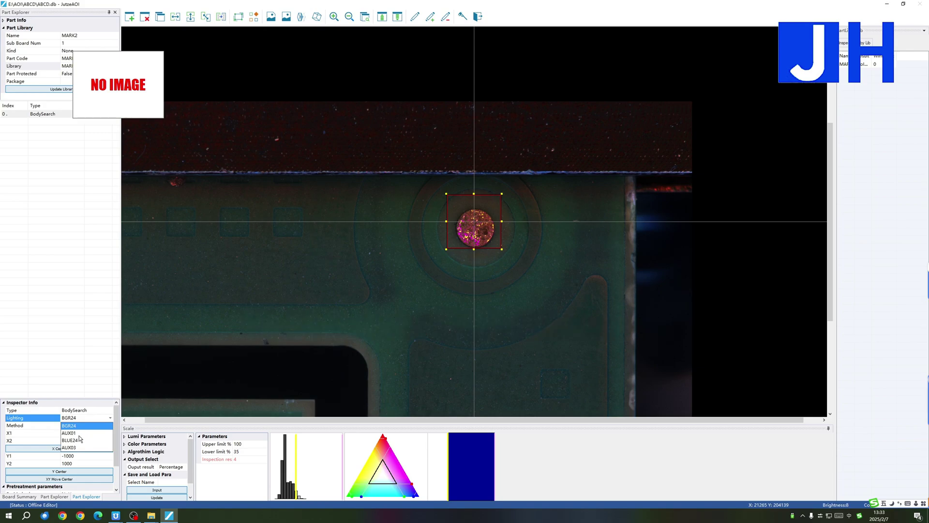
left_click(81, 426)
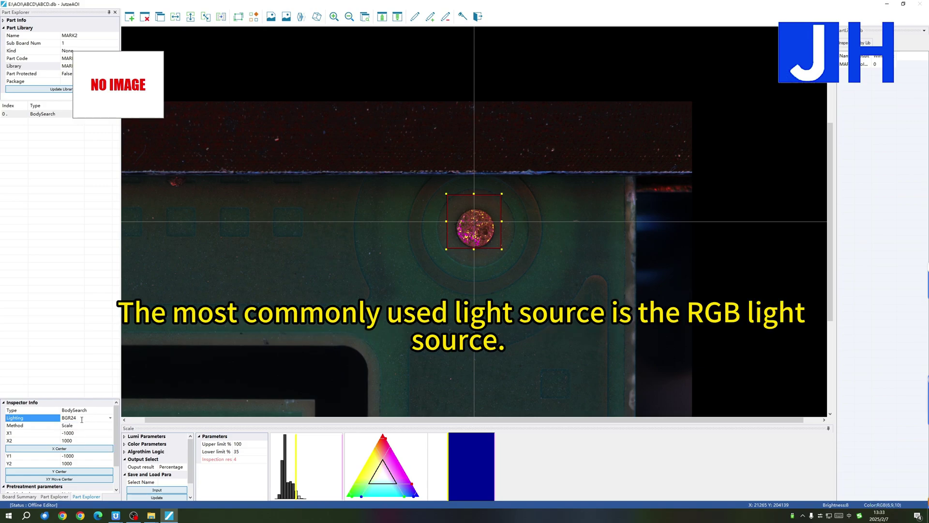
left_click_drag(83, 419, 58, 419)
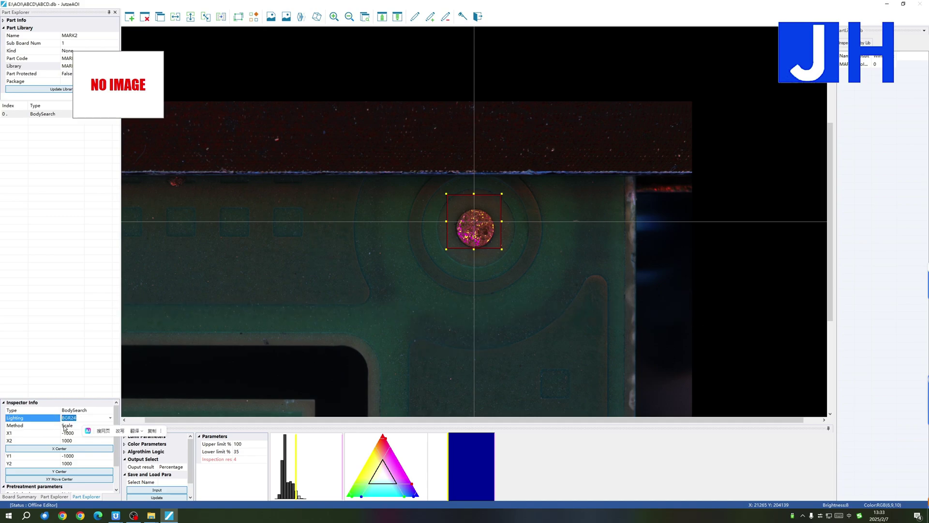
Step: Examine the full range of detection algorithms available as the inspection window's method
left_click(66, 426)
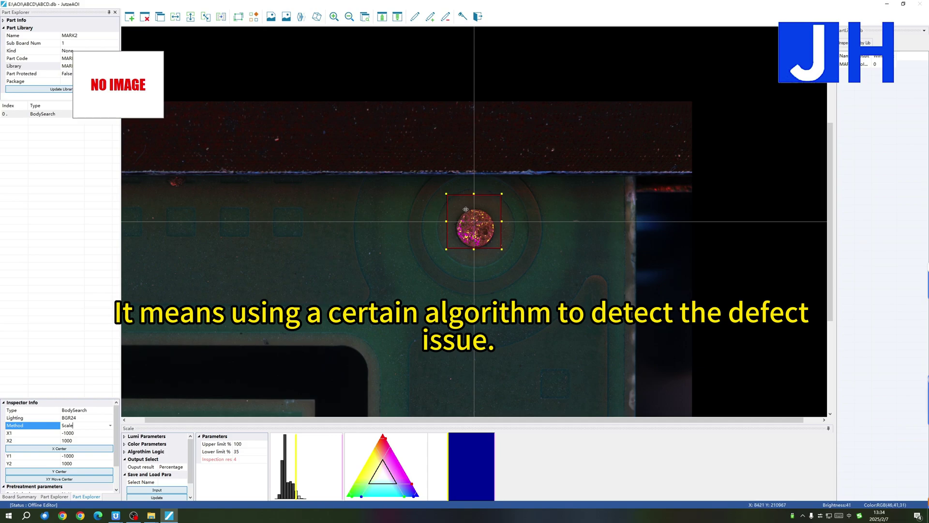
left_click(112, 426)
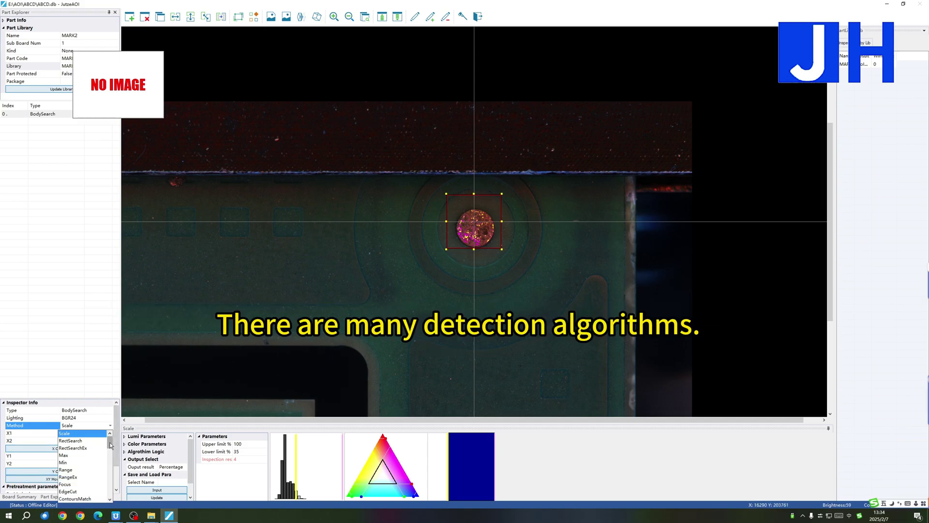
left_click_drag(110, 440, 116, 493)
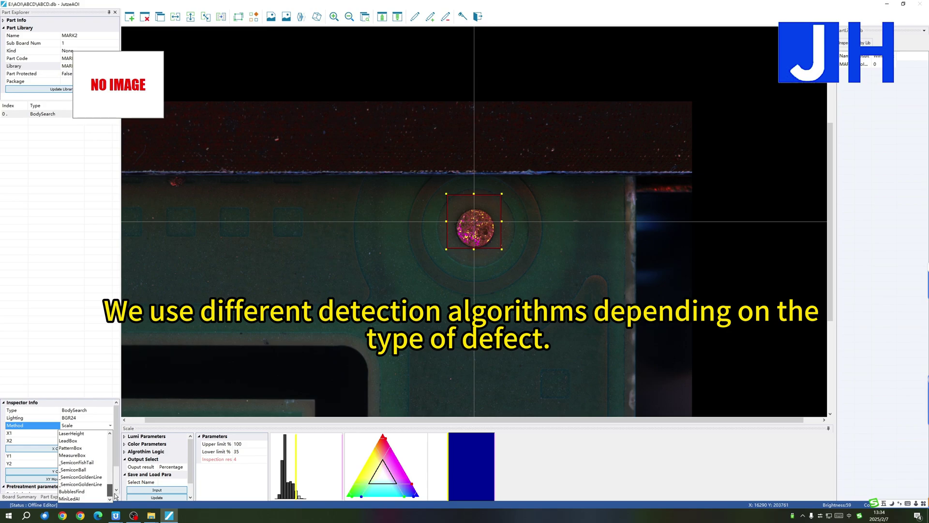
left_click_drag(115, 496, 112, 436)
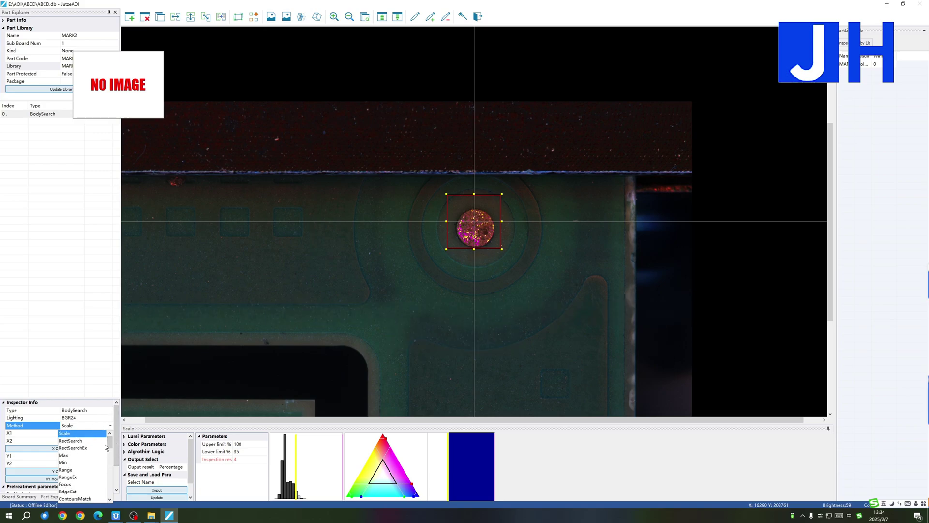
left_click_drag(107, 442, 110, 472)
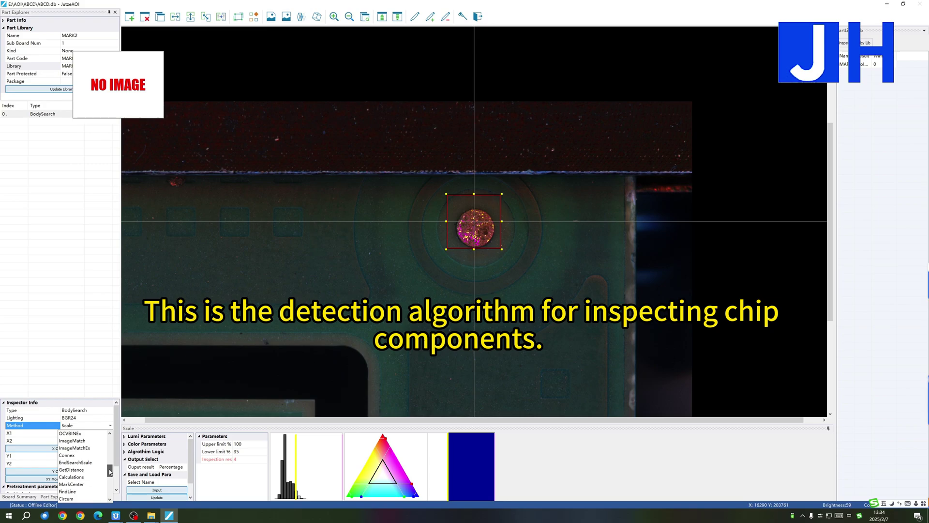
left_click_drag(110, 472, 110, 494)
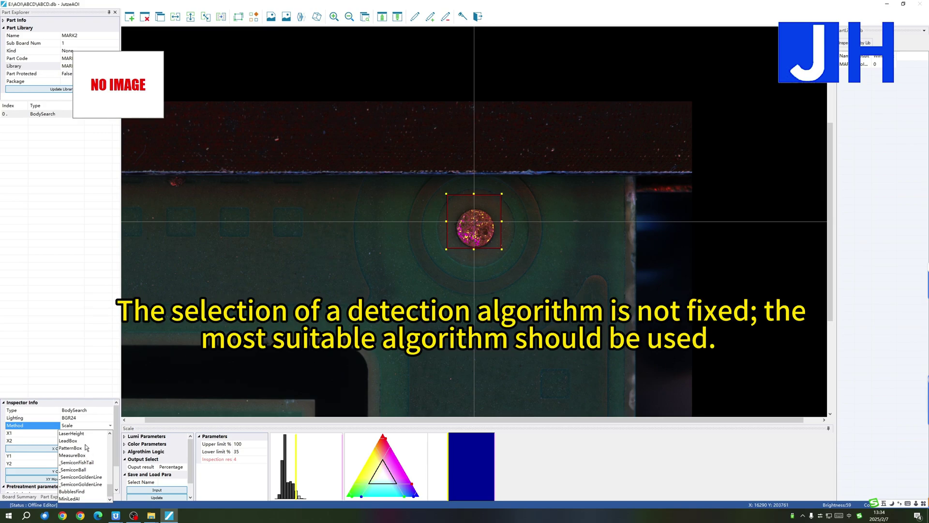
left_click_drag(107, 489, 106, 443)
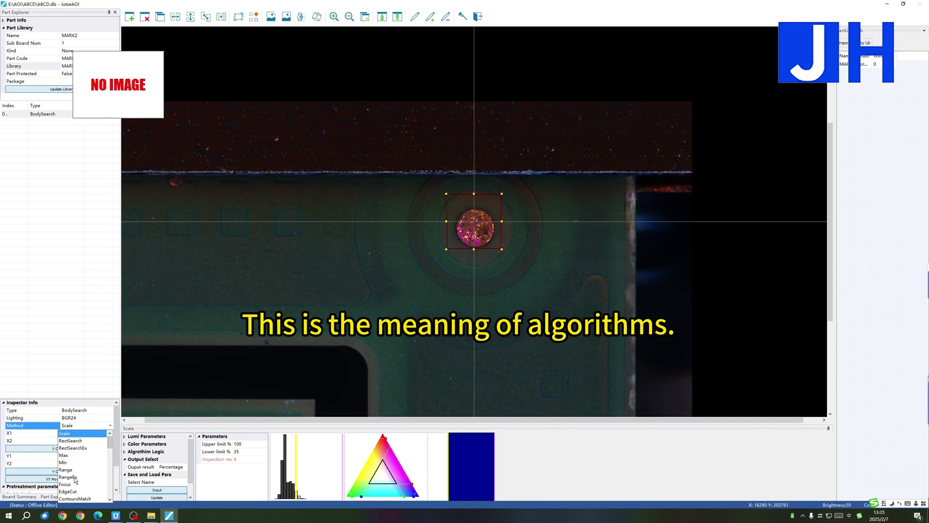
Step: Try ImageMatch as the detection method of the mark point's inspection window
scroll(76, 465, "down", 3)
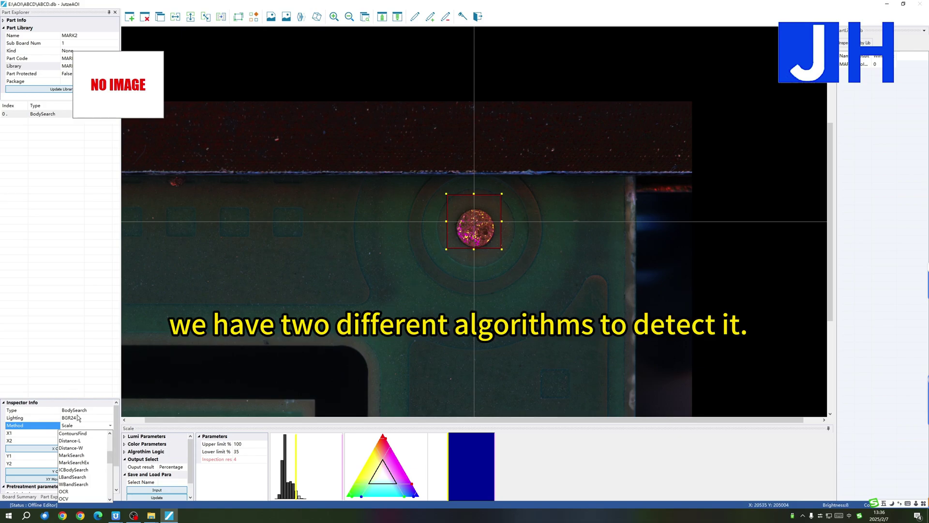
left_click_drag(108, 456, 108, 466)
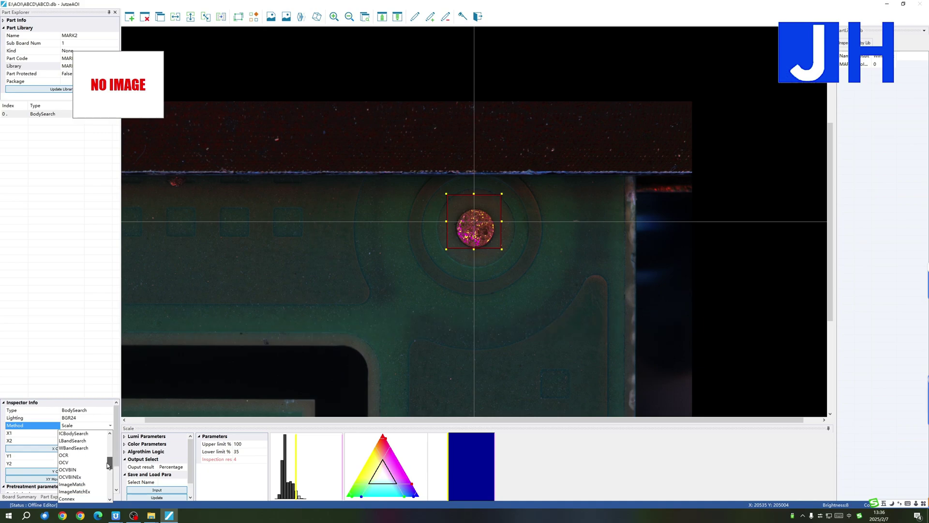
left_click(82, 484)
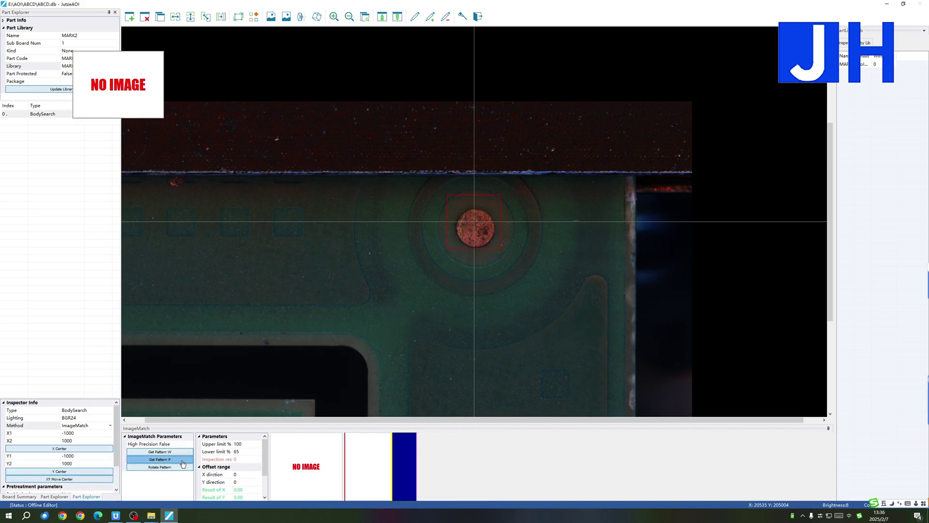
Step: Set the detection method of the mark point's BodySearch window to MarkSearch
left_click(111, 426)
scroll(86, 464, "down", 3)
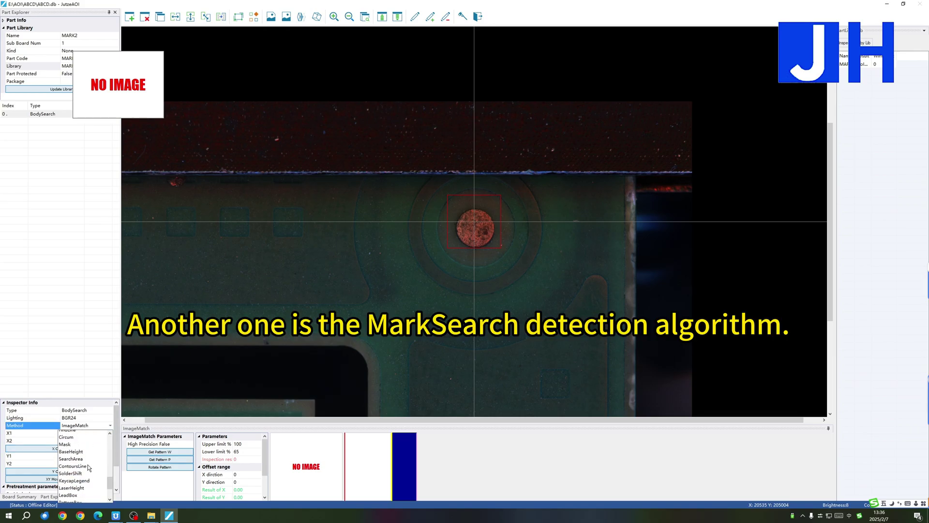
scroll(88, 467, "down", 3)
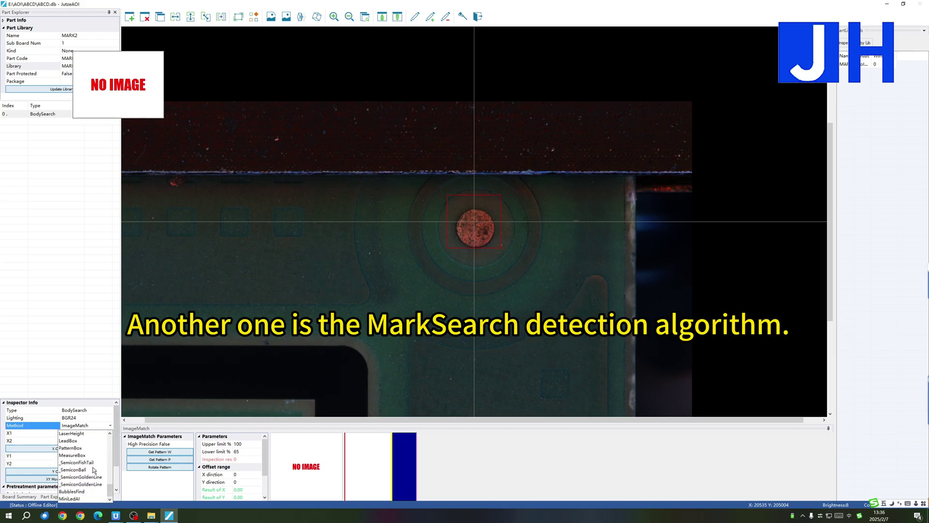
scroll(94, 470, "up", 3)
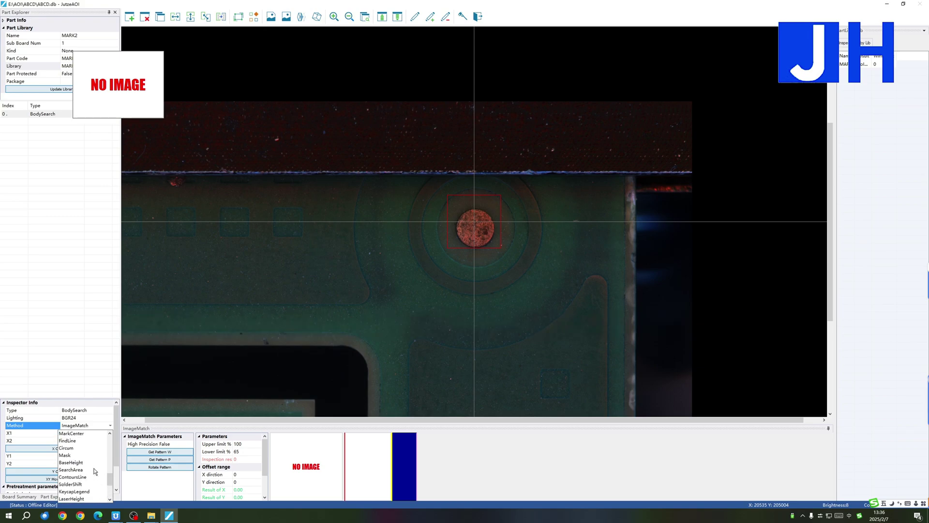
scroll(95, 470, "up", 2)
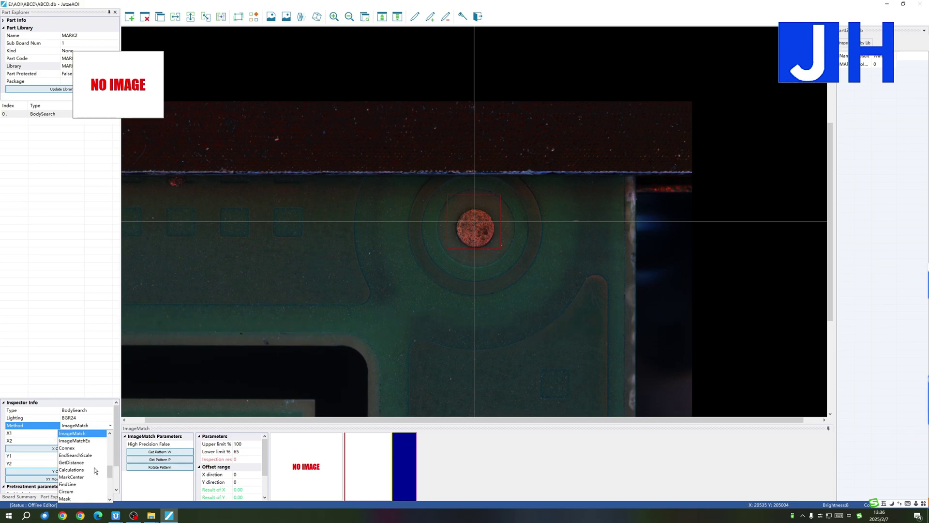
scroll(94, 470, "up", 3)
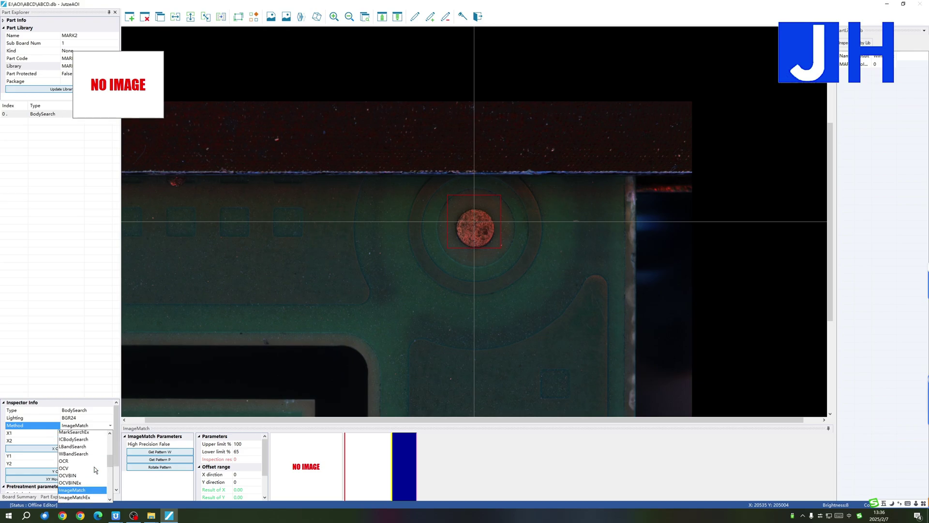
scroll(95, 470, "up", 2)
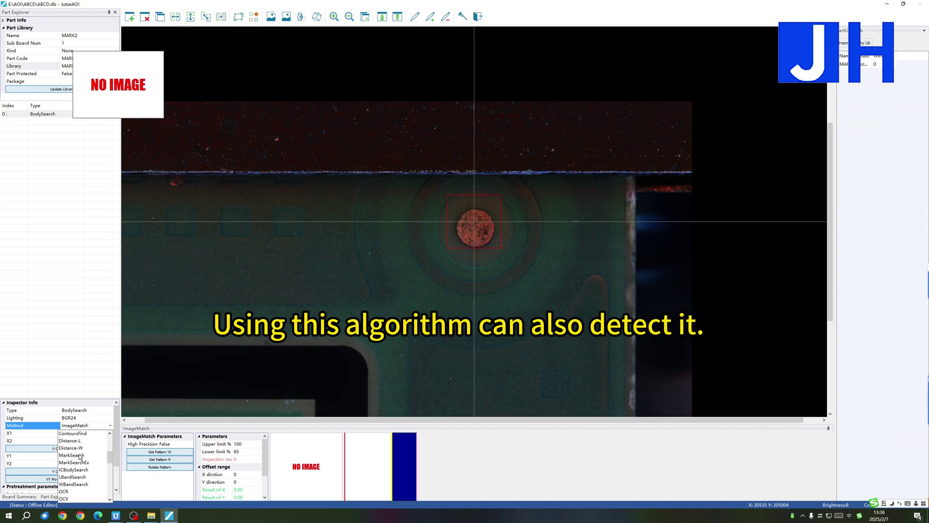
left_click(81, 455)
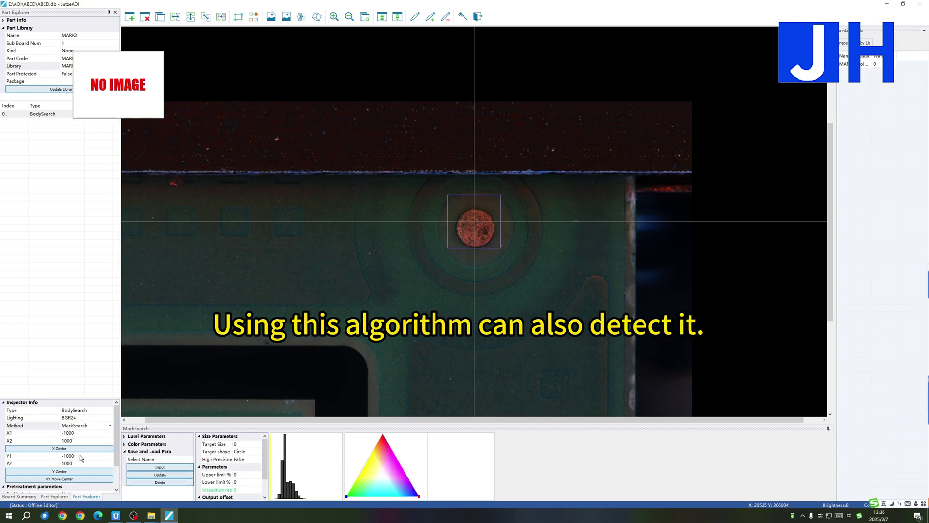
Step: Try ContoursFind as the detection method of the mark point's BodySearch window and restore MarkSearch
left_click(108, 426)
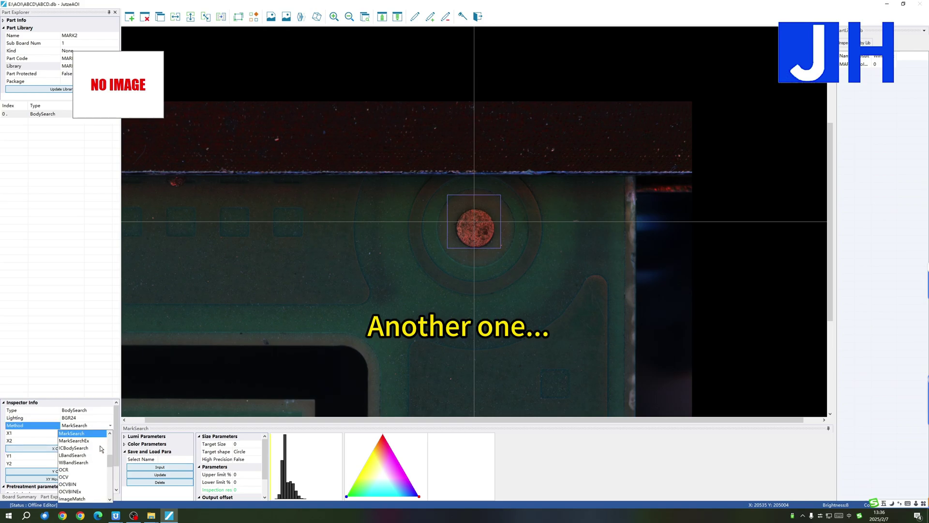
scroll(102, 450, "up", 3)
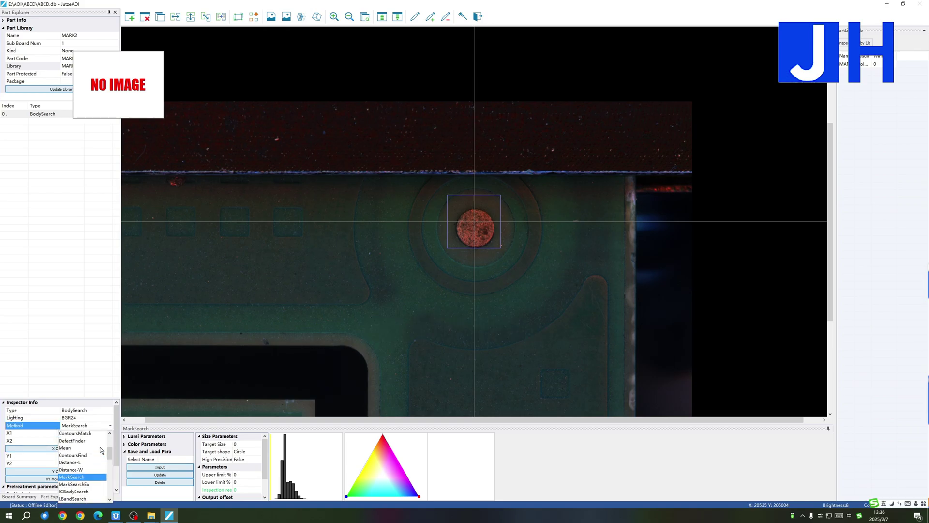
scroll(101, 450, "up", 1)
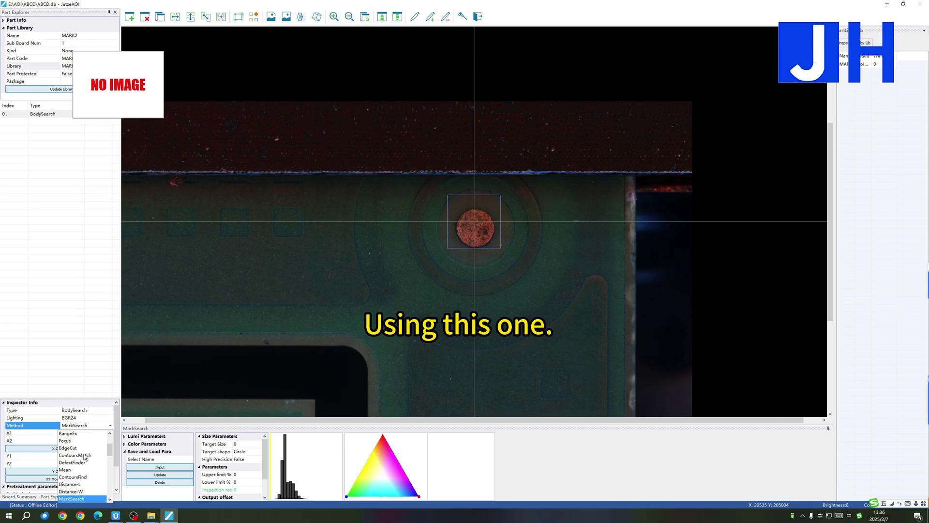
scroll(89, 456, "up", 2)
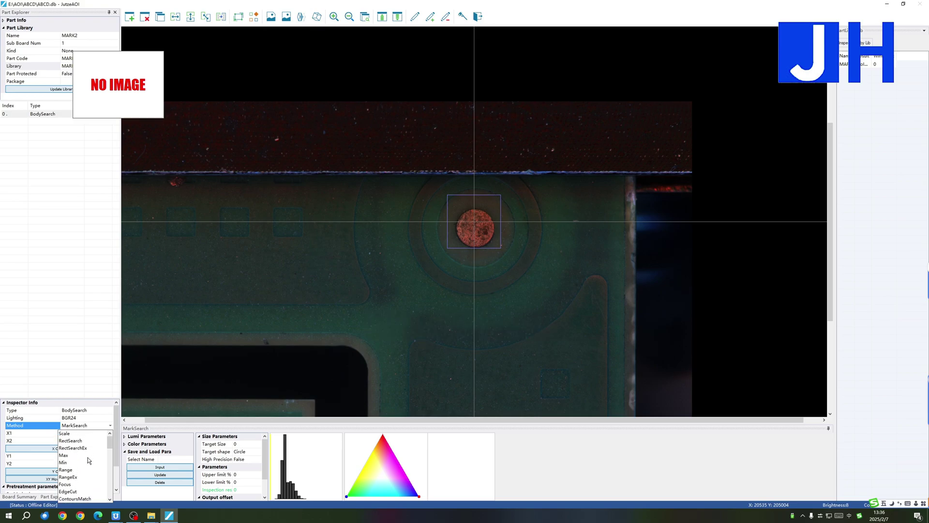
scroll(89, 455, "down", 2)
scroll(94, 468, "down", 1)
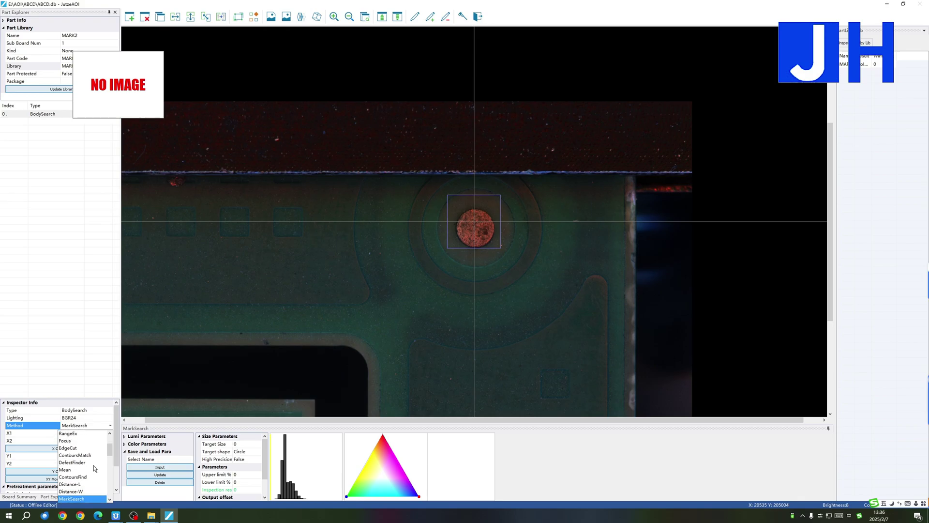
left_click(90, 477)
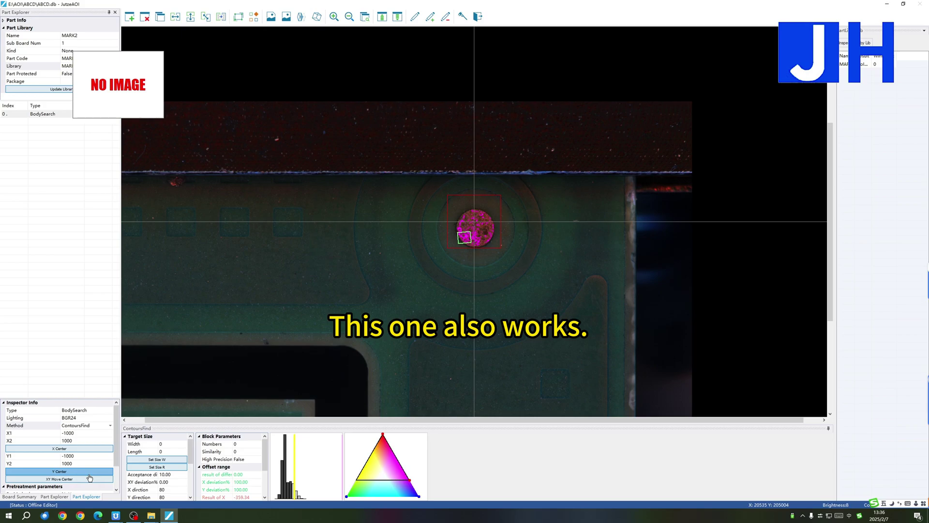
left_click(109, 426)
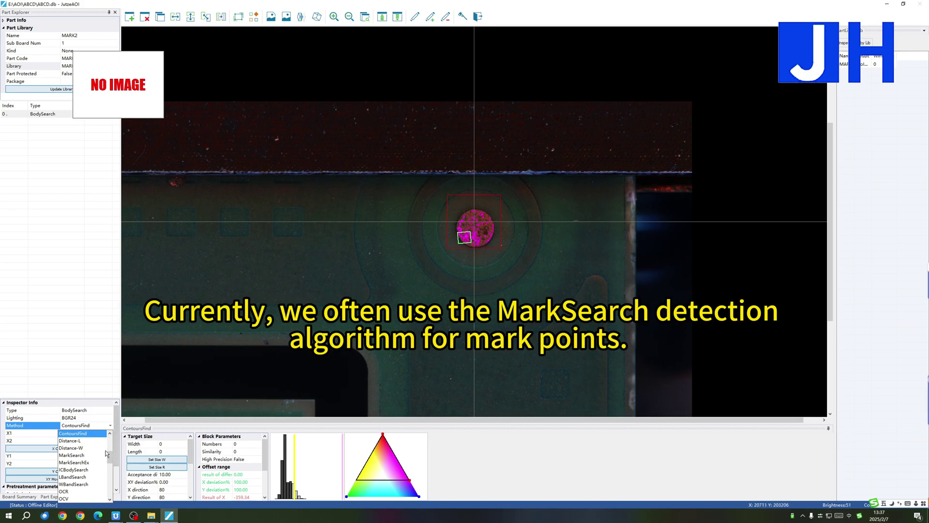
left_click(65, 456)
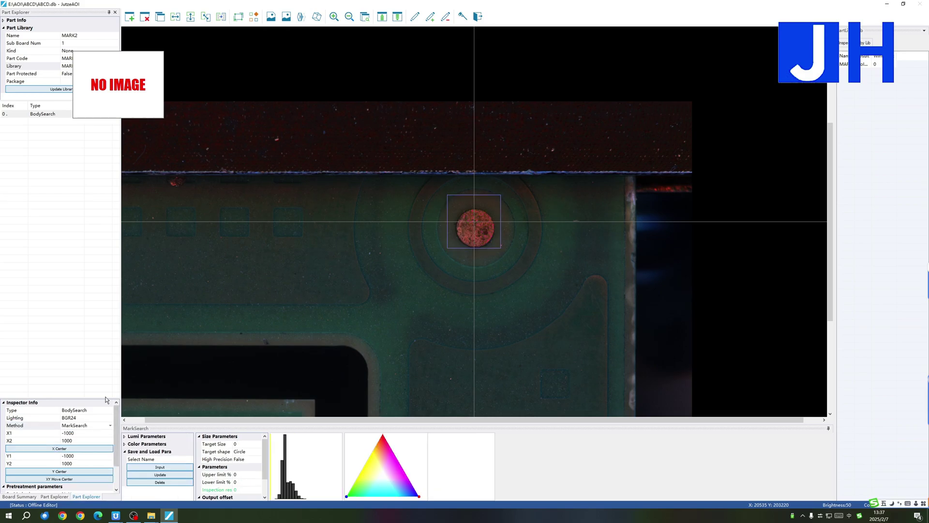
Step: Center the BodySearch window in X and Y and look over its pretreatment and adjustment parameters
left_click(78, 449)
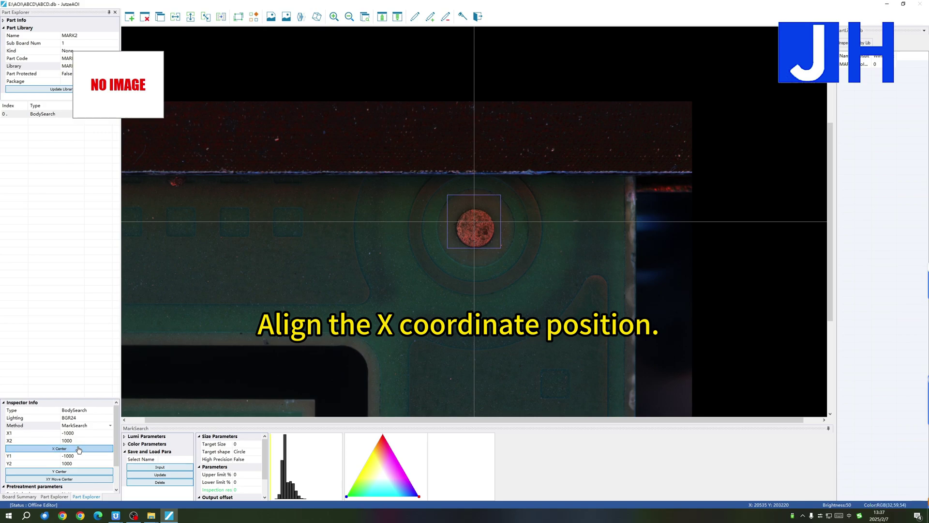
left_click(68, 471)
scroll(92, 445, "down", 1)
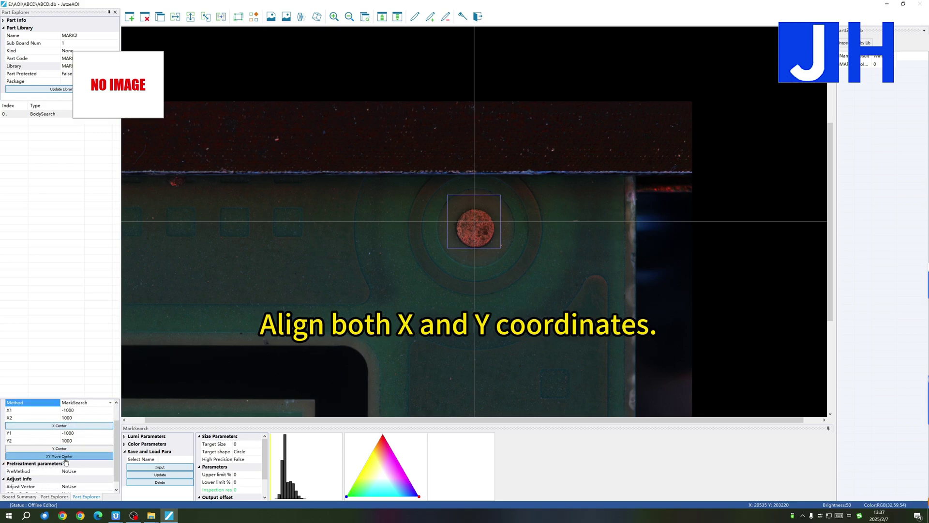
scroll(74, 461, "down", 1)
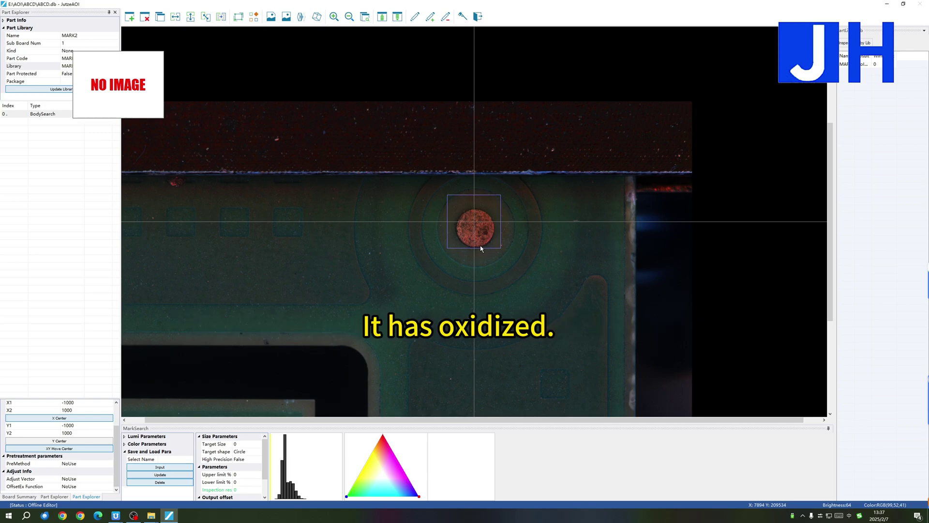
Step: Enlarge the BodySearch window around the mark point to about ±5084 in X and ±5070 in Y
left_click(42, 115)
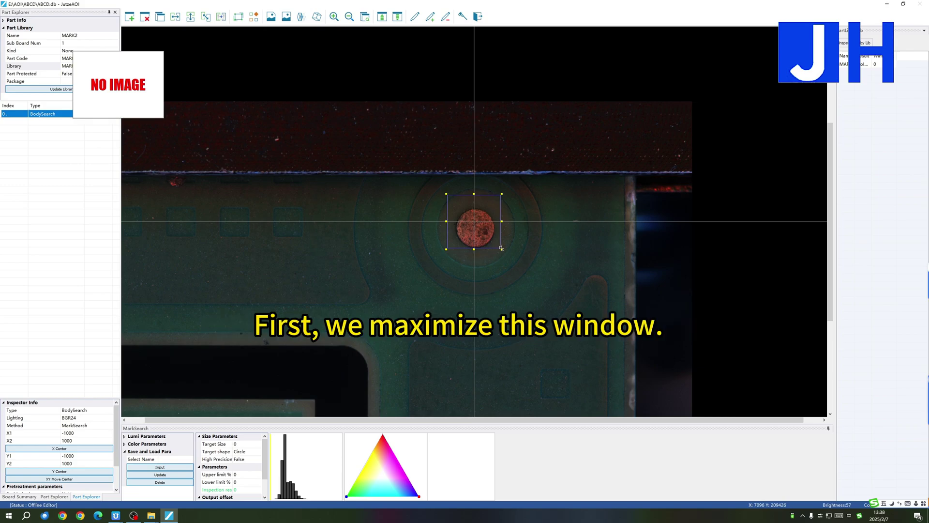
left_click_drag(502, 249, 592, 352)
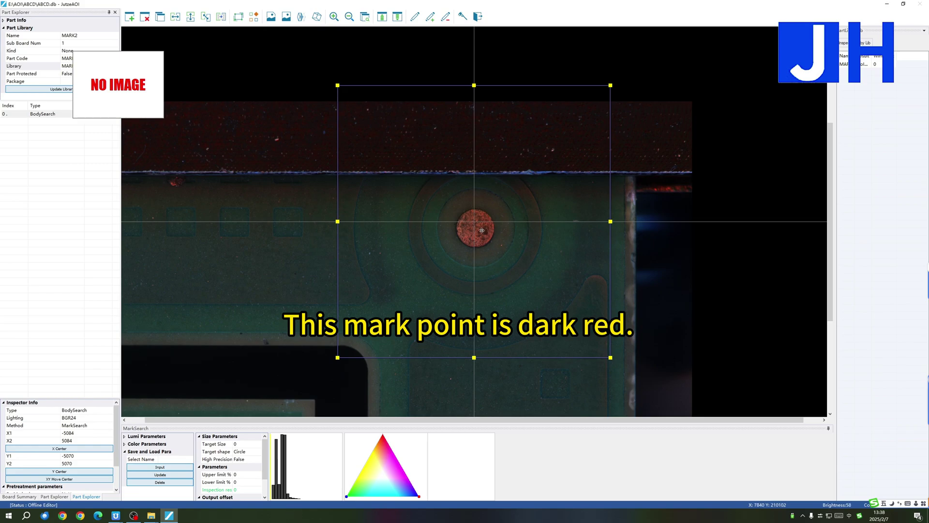
Step: Select the red part of the color range and adjust the brightness thresholds to isolate the mark point in pink
double_click(383, 437)
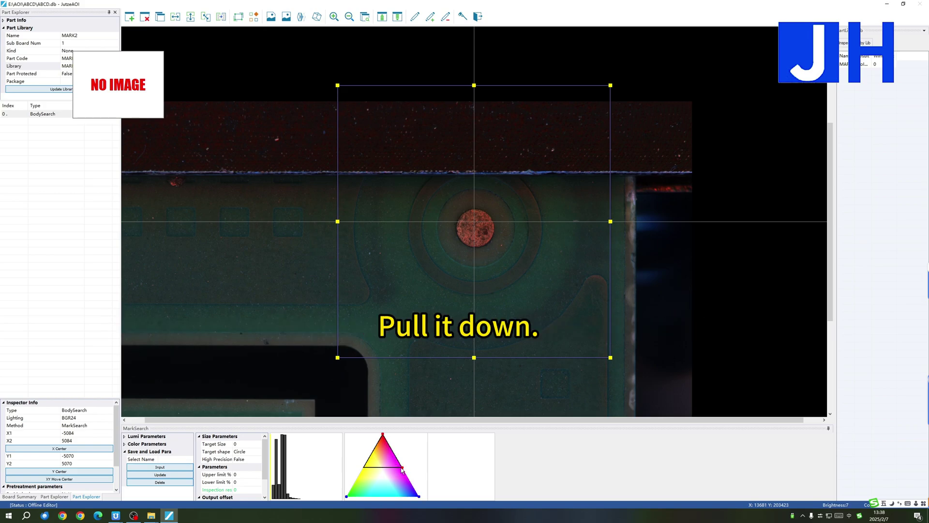
left_click_drag(405, 469, 409, 479)
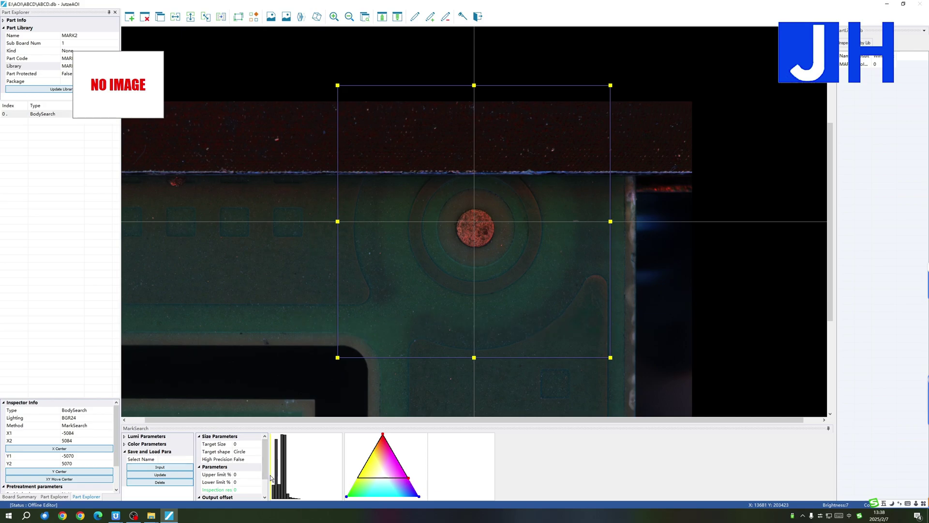
left_click_drag(270, 475, 329, 486)
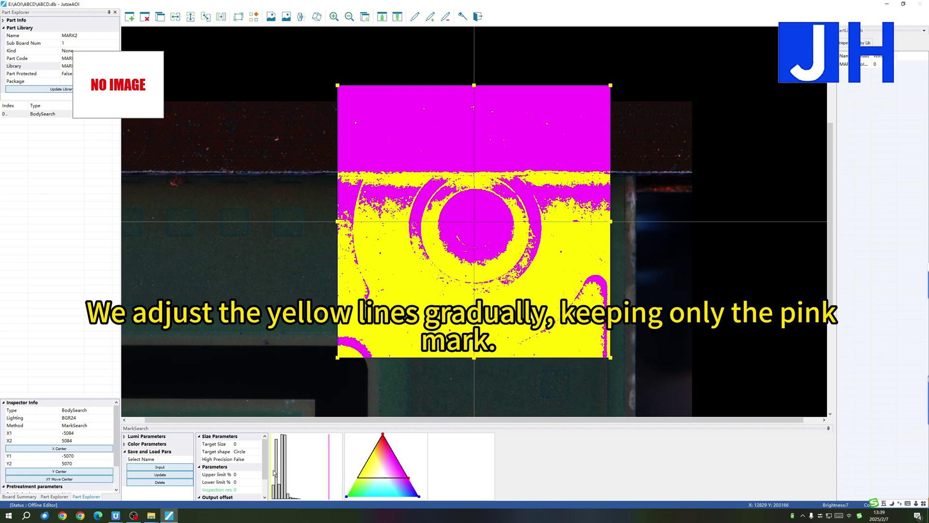
left_click_drag(271, 473, 333, 479)
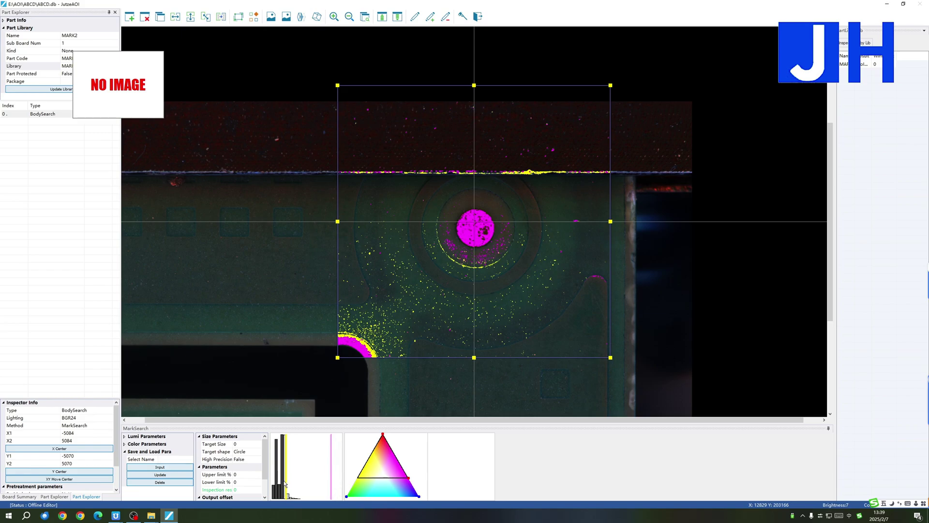
mouse_move(286, 483)
left_mouse_down()
mouse_move(277, 484)
mouse_move(285, 483)
left_mouse_up()
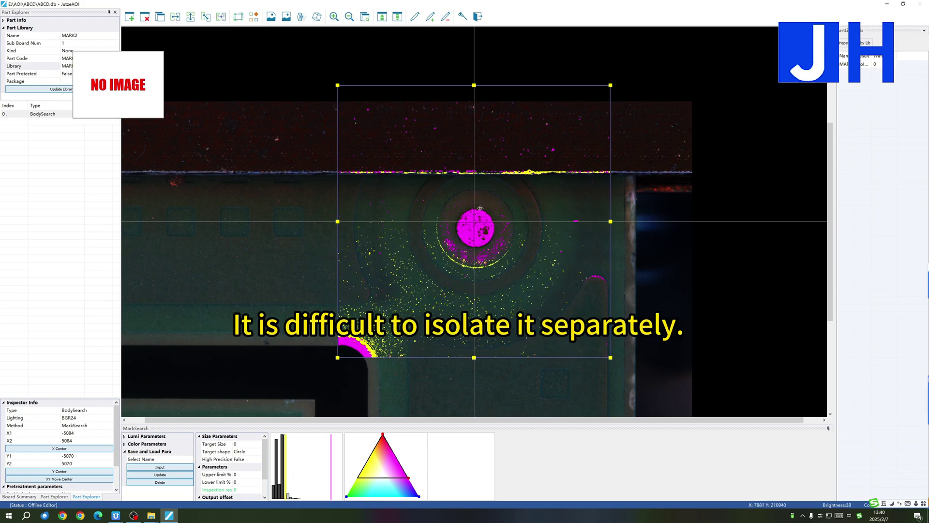
left_click_drag(333, 475, 336, 472)
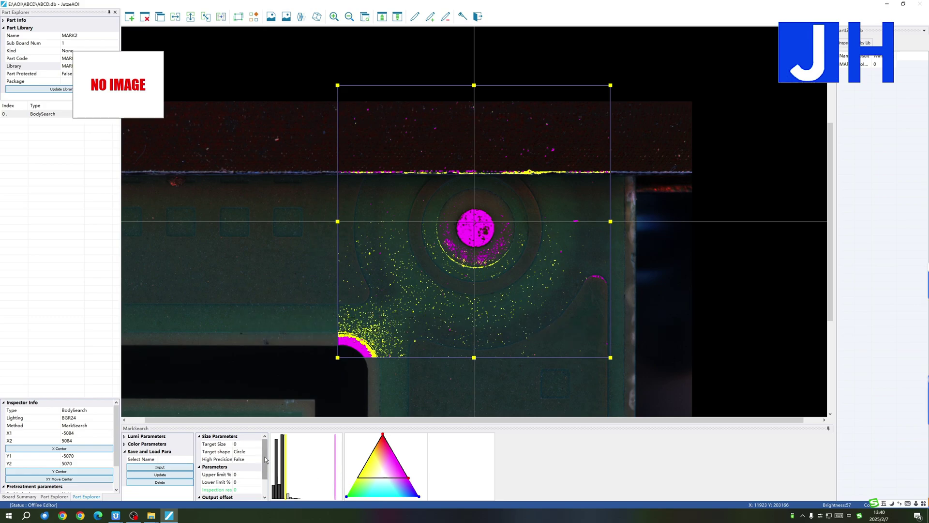
Step: Try a target size of 900 for the circular mark and check the inspection result
left_click(245, 444)
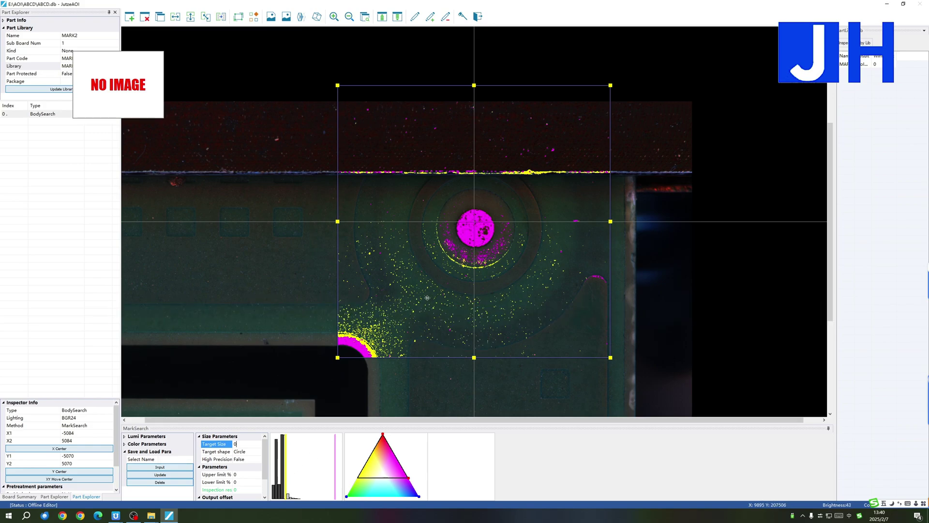
double_click(237, 444)
type("9")
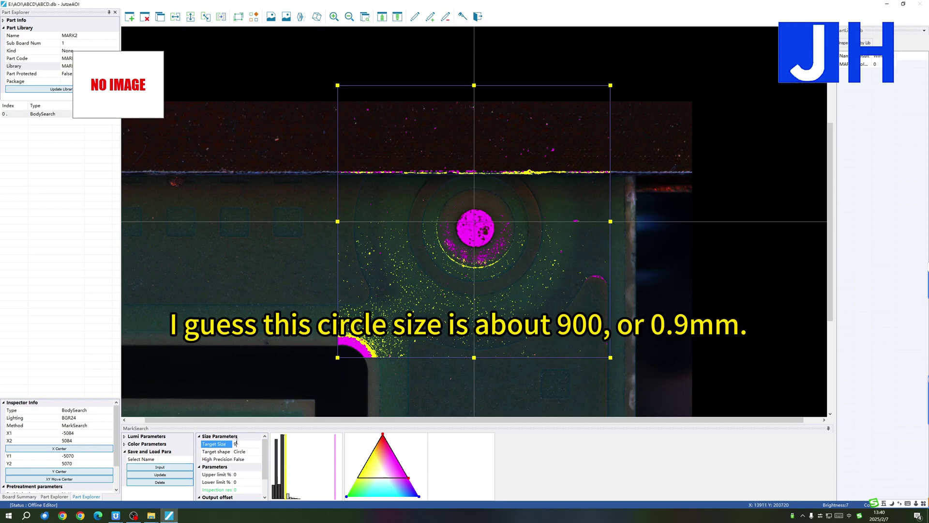
type("00")
left_click(245, 491)
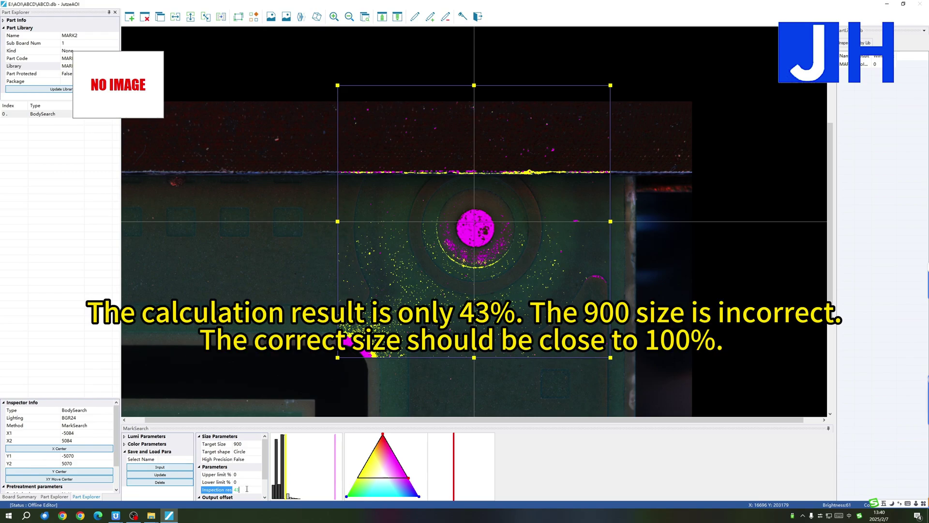
Step: Set the MarkSearch upper limit to 100% and lower limit to 80%, and recheck the BodySearch window
left_click(244, 474)
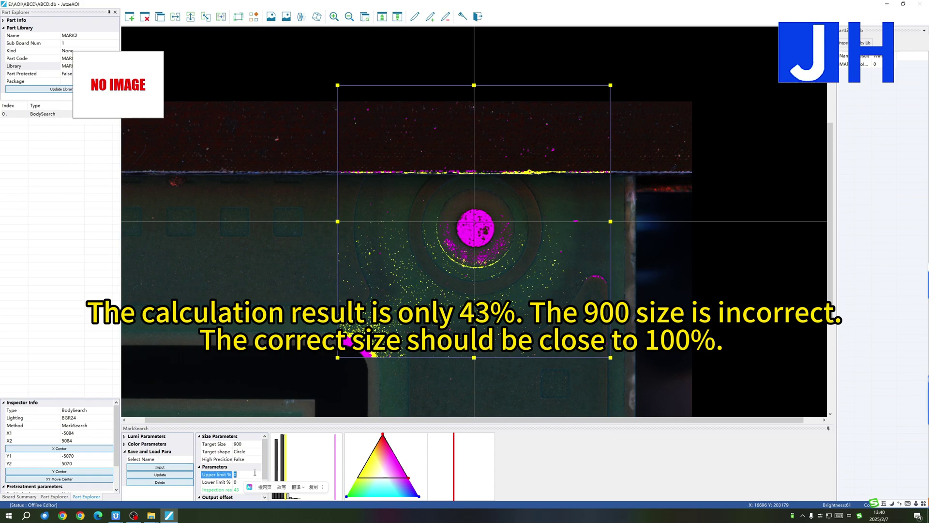
type("100")
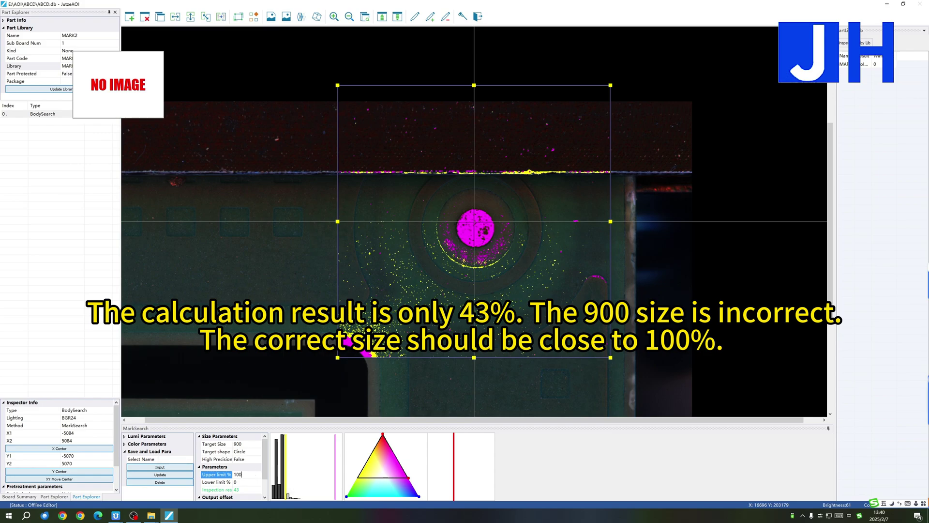
key("Return")
left_click(248, 482)
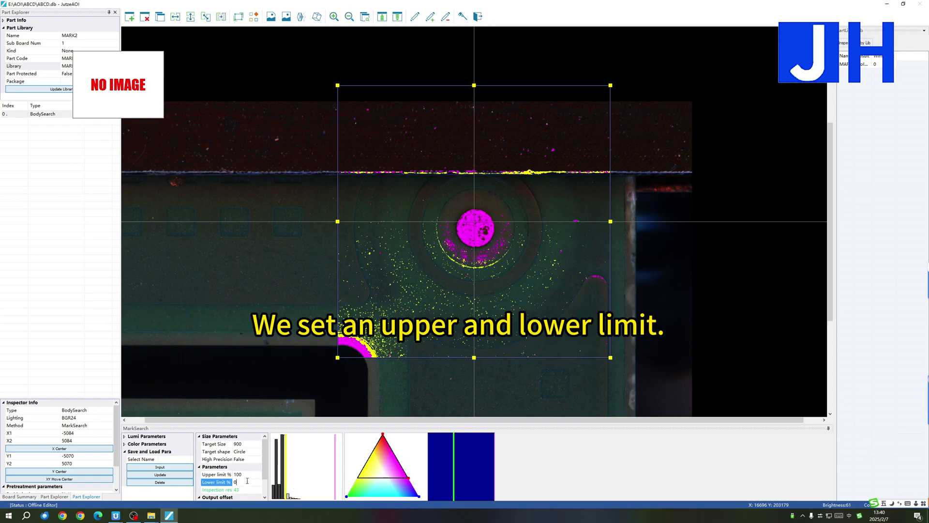
double_click(247, 481)
type("80")
key("Return")
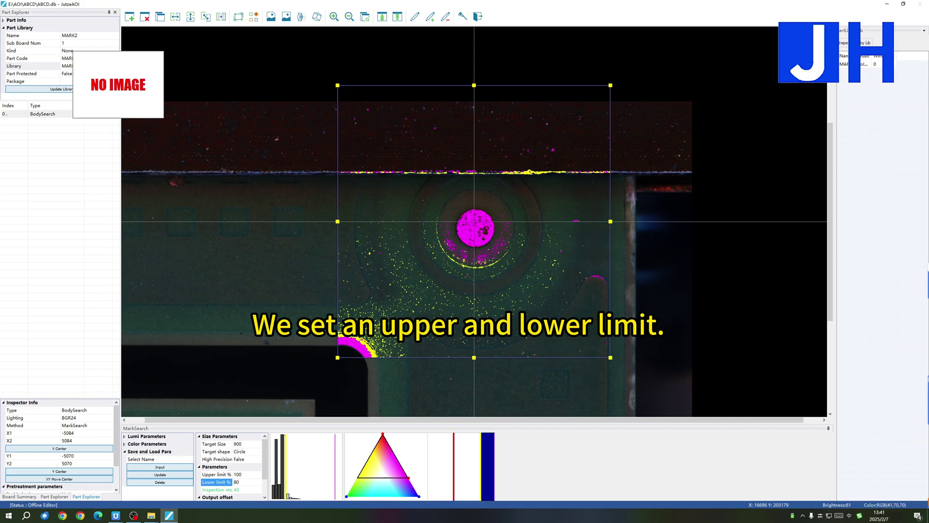
left_click(48, 114)
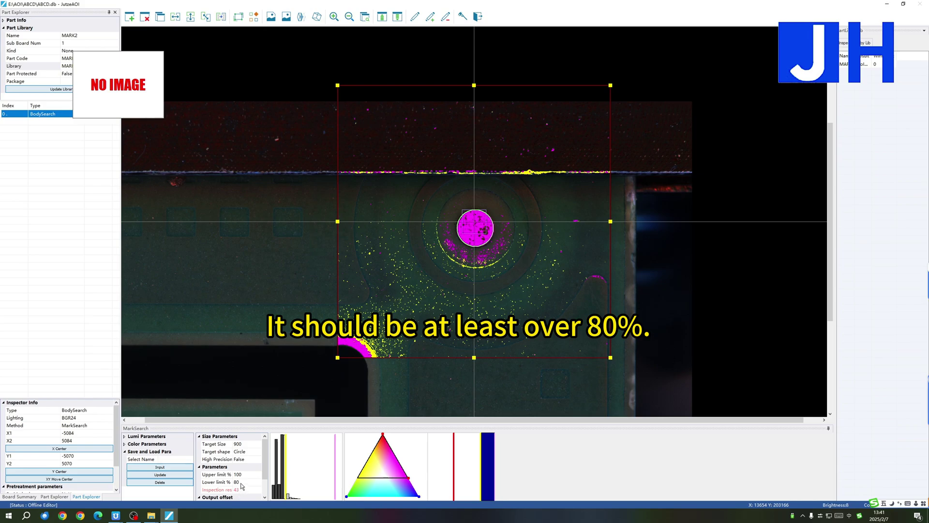
Step: Try target sizes of 1000 and 800 for the circular mark
left_click(252, 444)
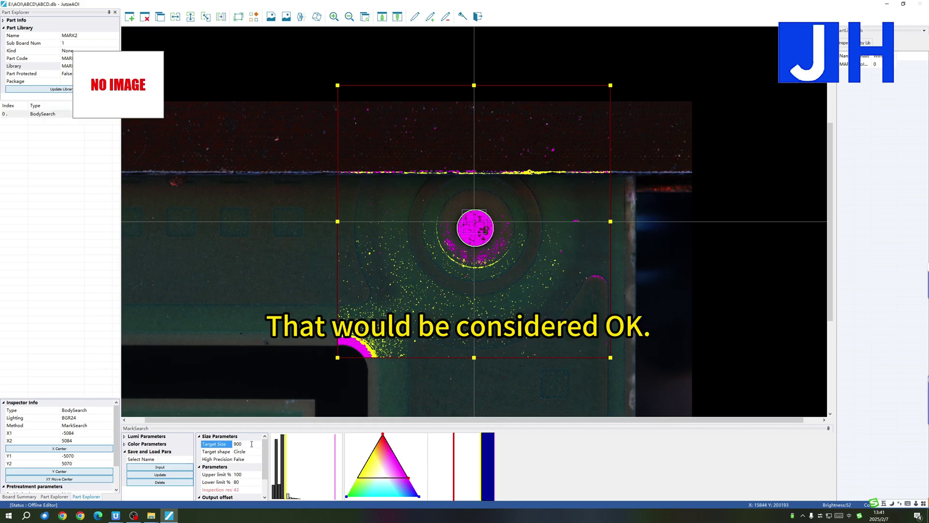
double_click(252, 444)
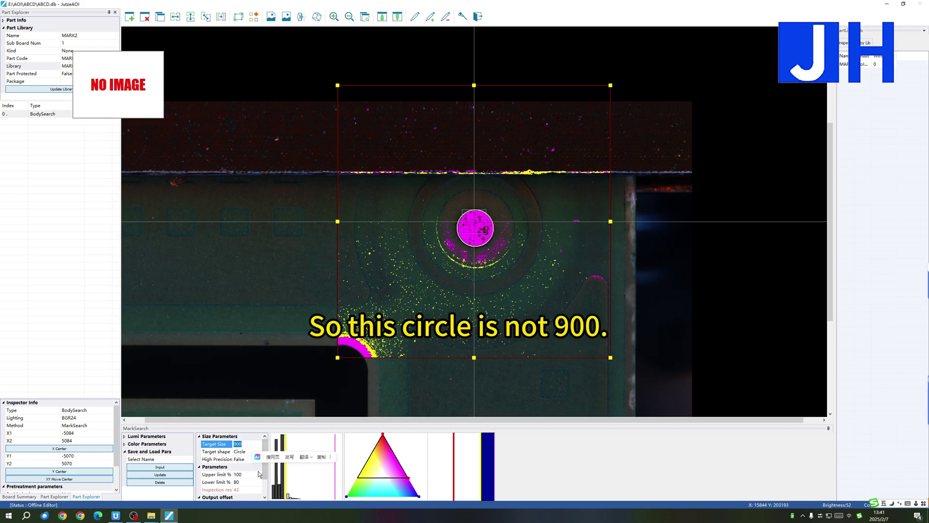
type("1000")
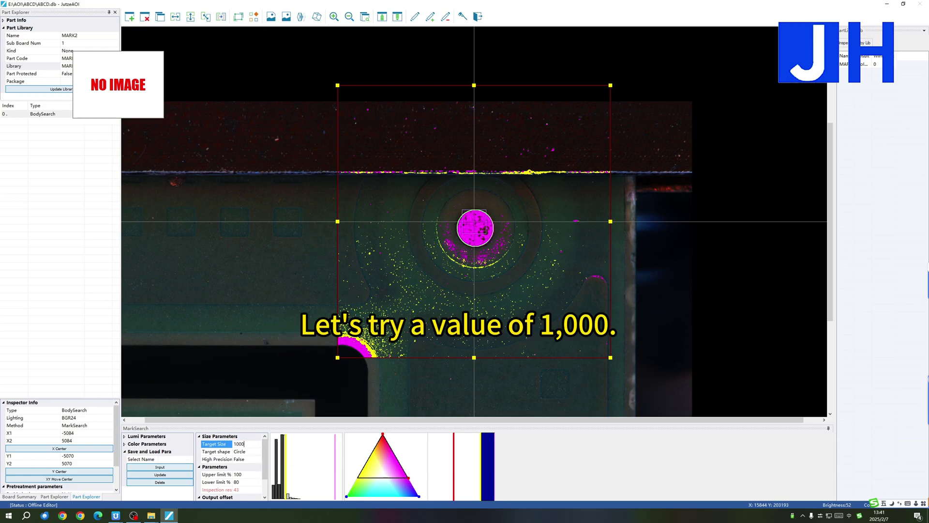
key("Return")
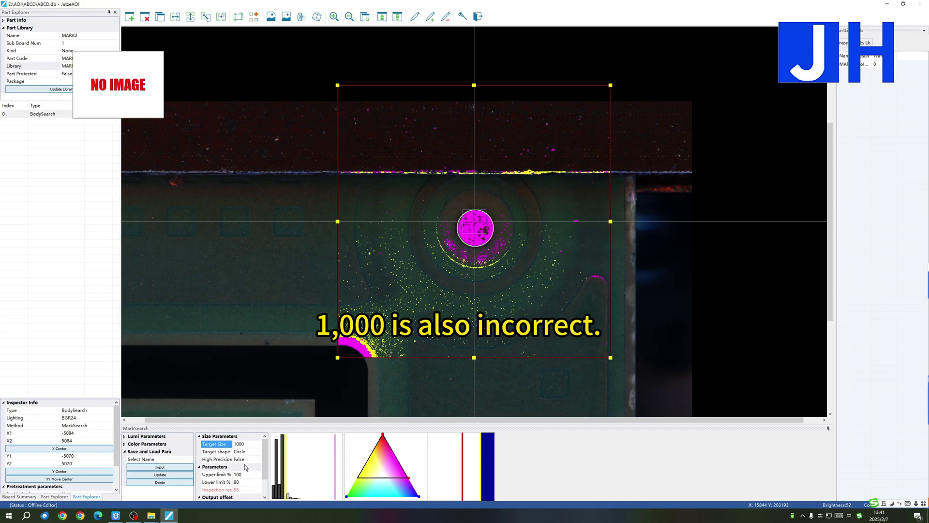
double_click(250, 445)
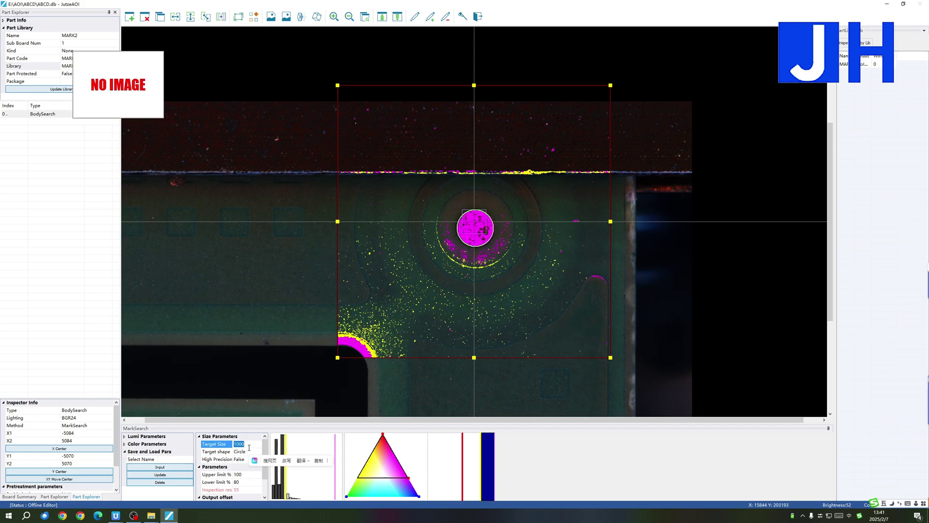
type("800")
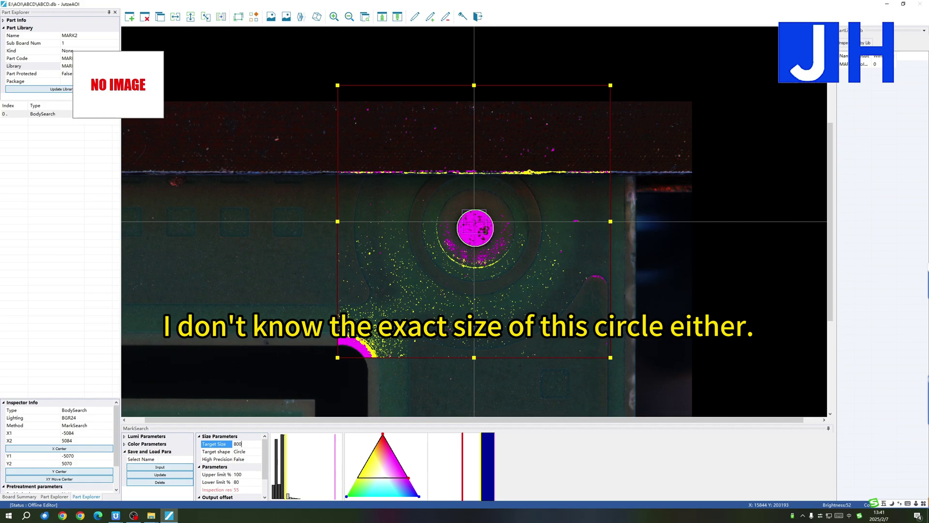
key("Return")
Step: Try target sizes of 1200, 1500 and 1600 for the circular mark
double_click(250, 446)
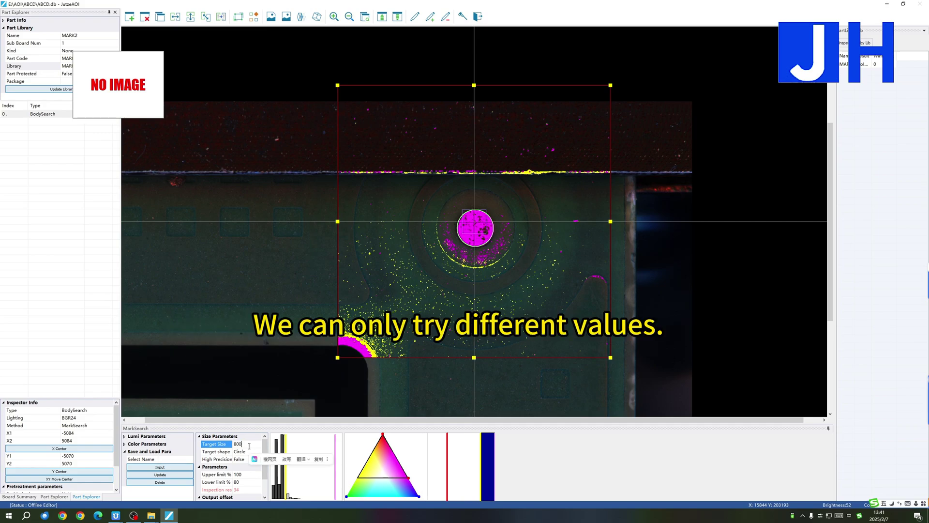
type("120")
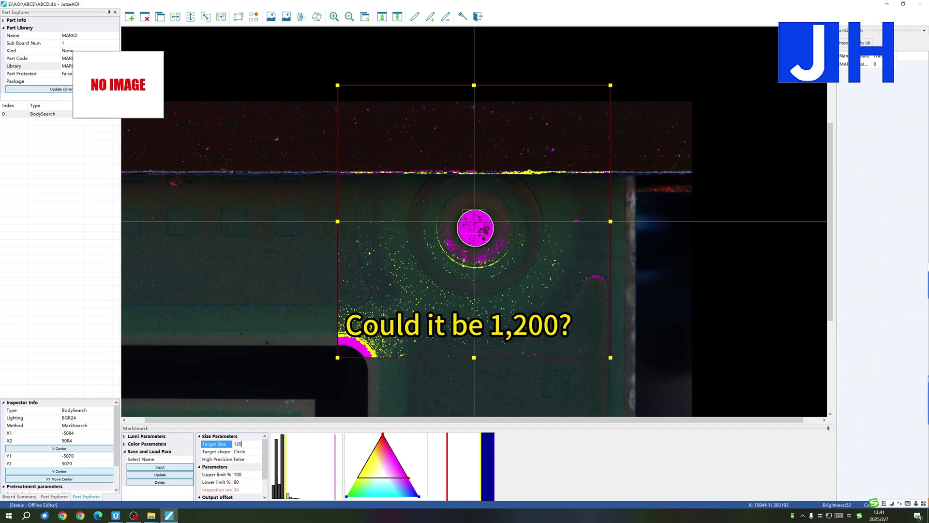
type("0")
key("Return")
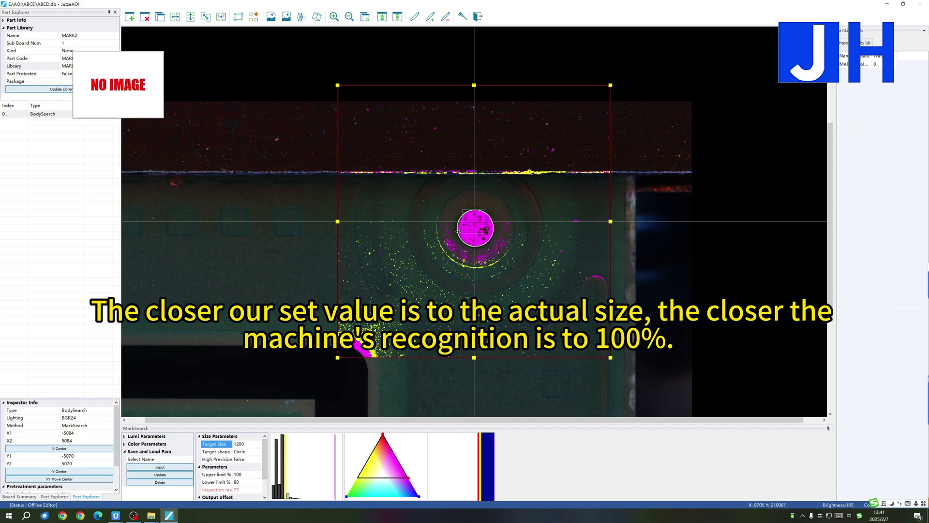
left_click(248, 483)
left_click(255, 442)
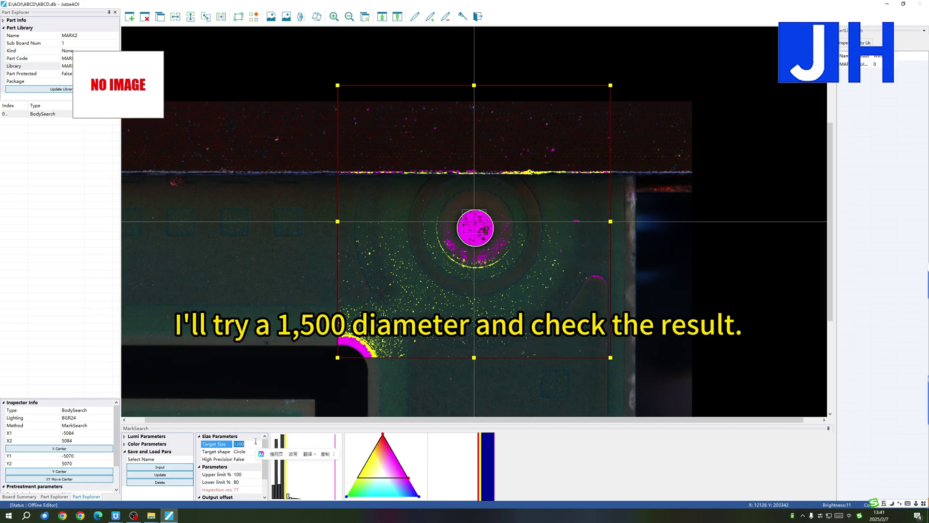
type("1500")
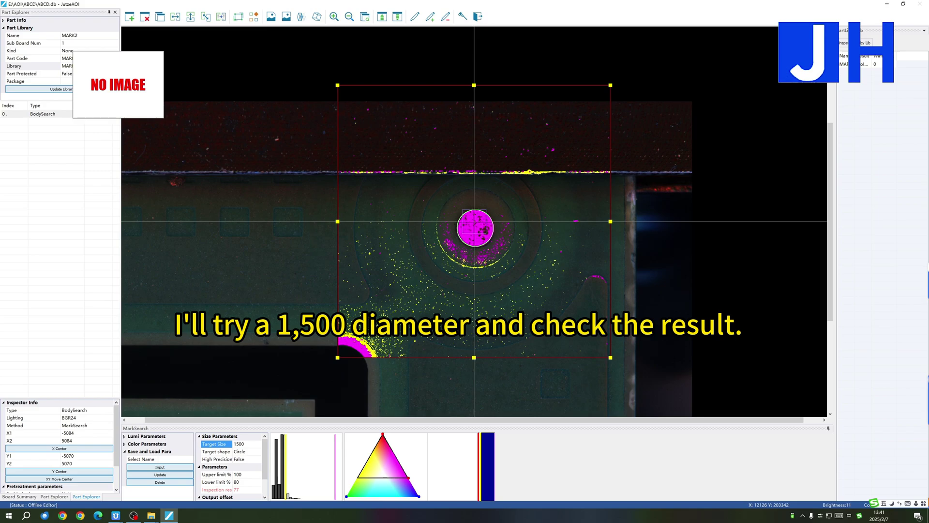
key("Return")
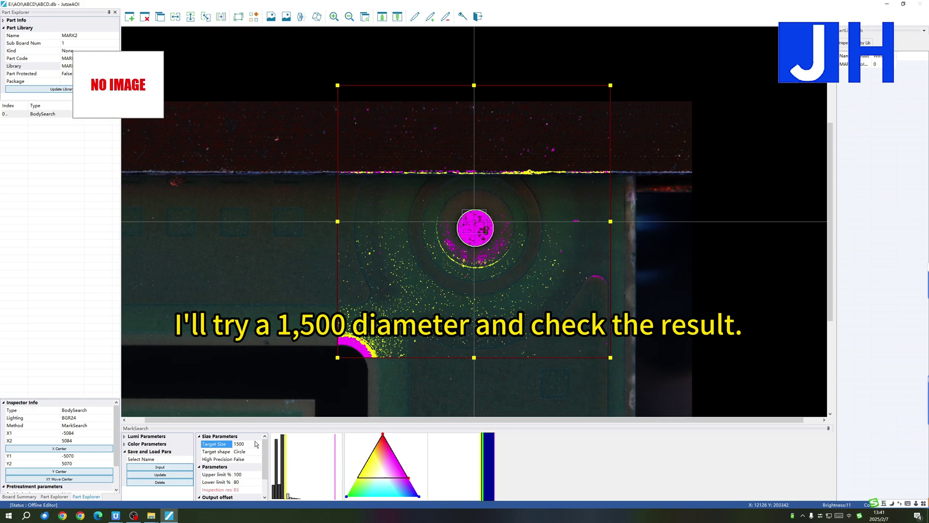
double_click(249, 443)
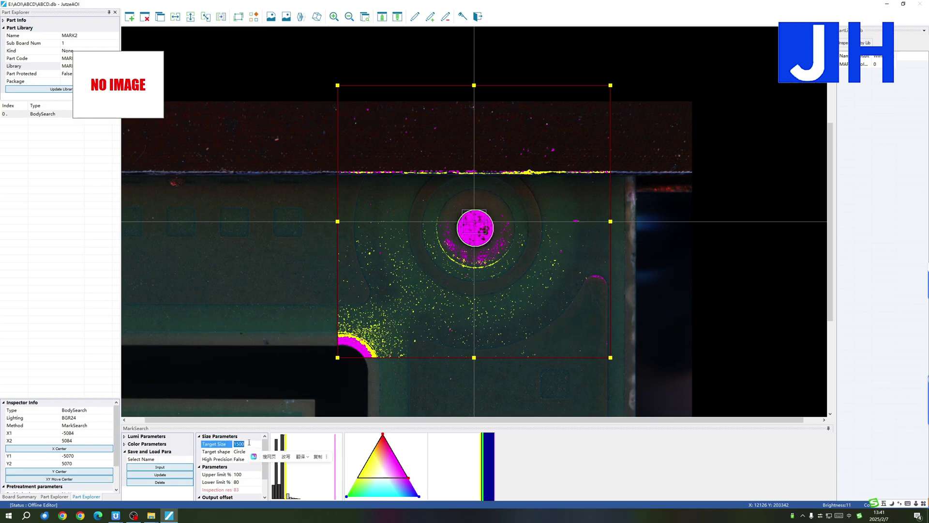
type("1600")
key("Return")
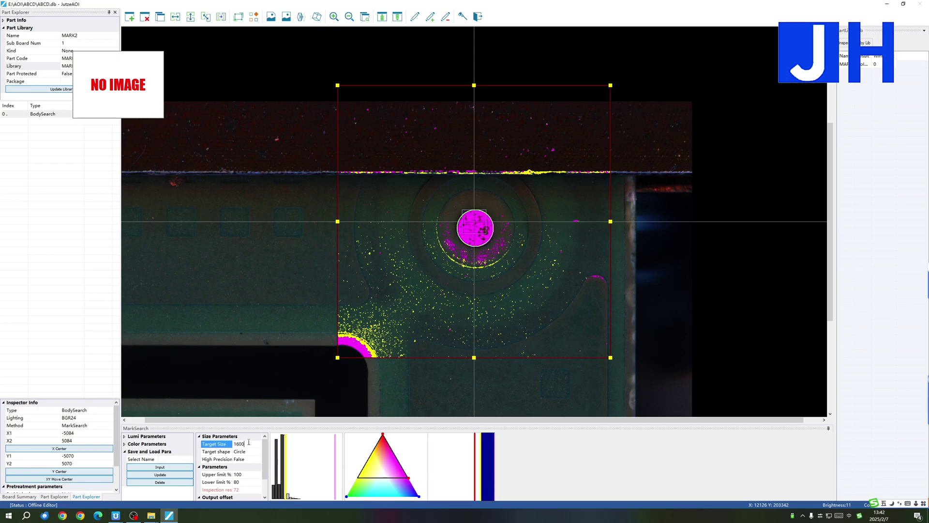
Step: Set the mark's target size to 1400 and change its target shape to Rectangle
double_click(249, 443)
key("Return")
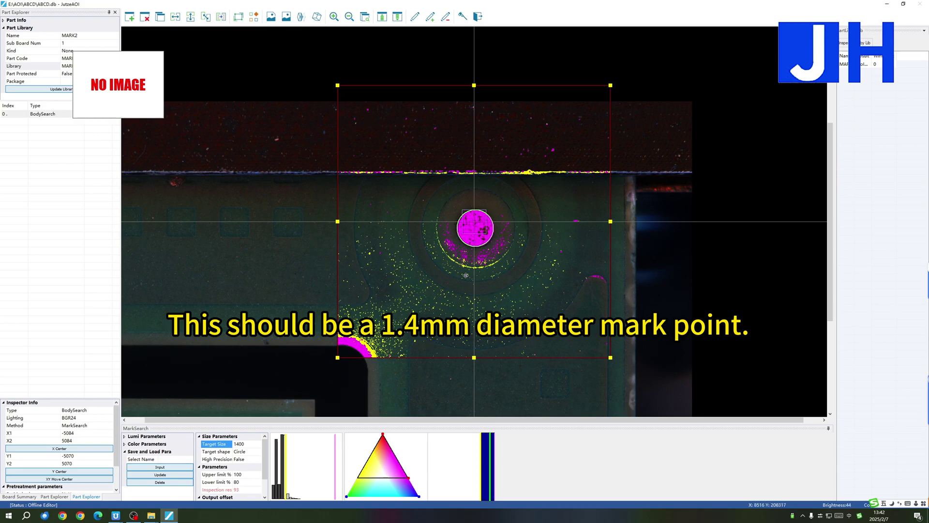
left_click(251, 452)
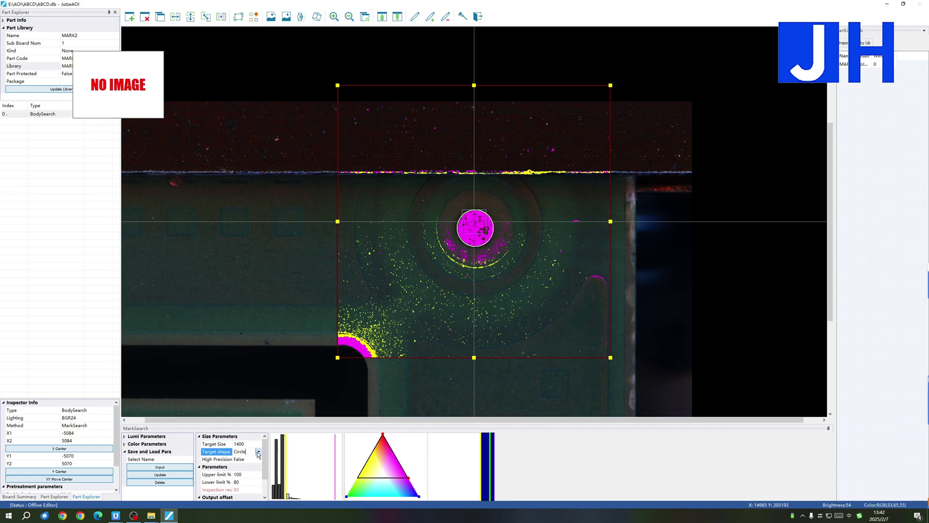
left_click(258, 452)
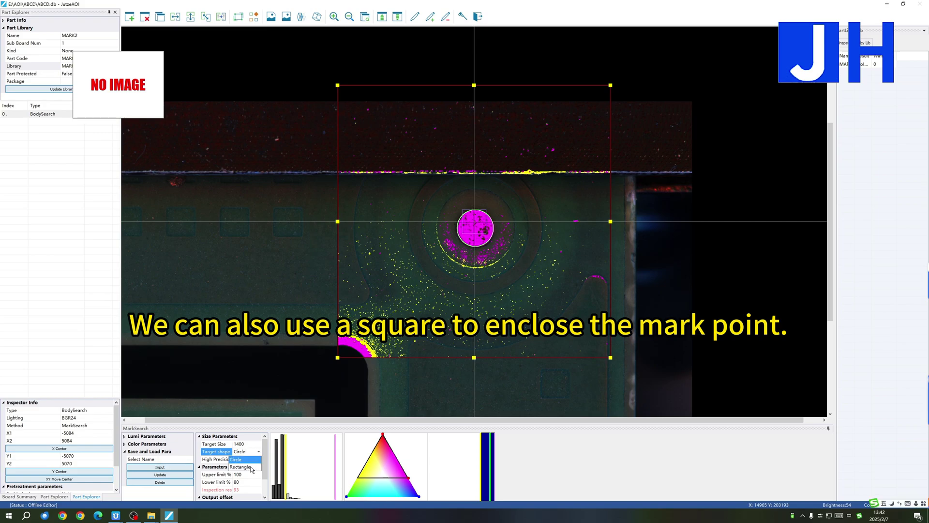
left_click(245, 467)
double_click(246, 453)
left_click(247, 461)
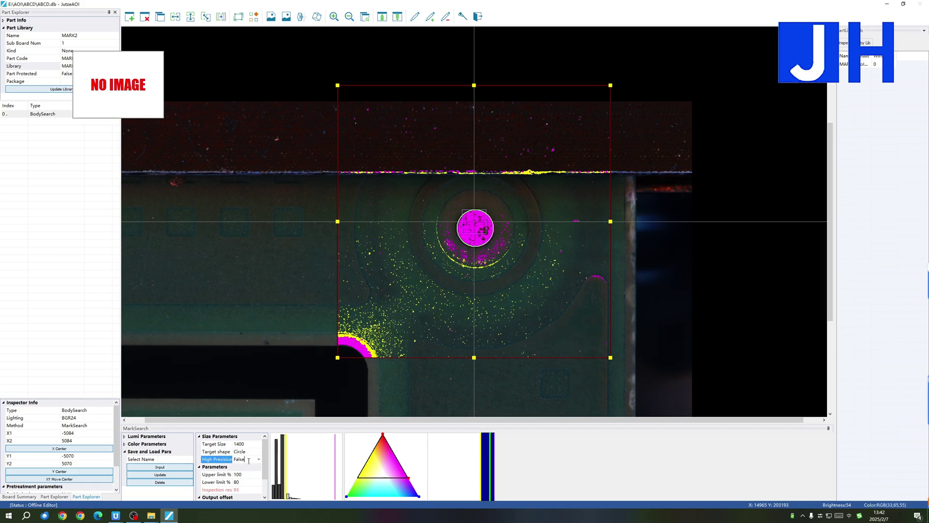
left_click(241, 452)
left_click(259, 451)
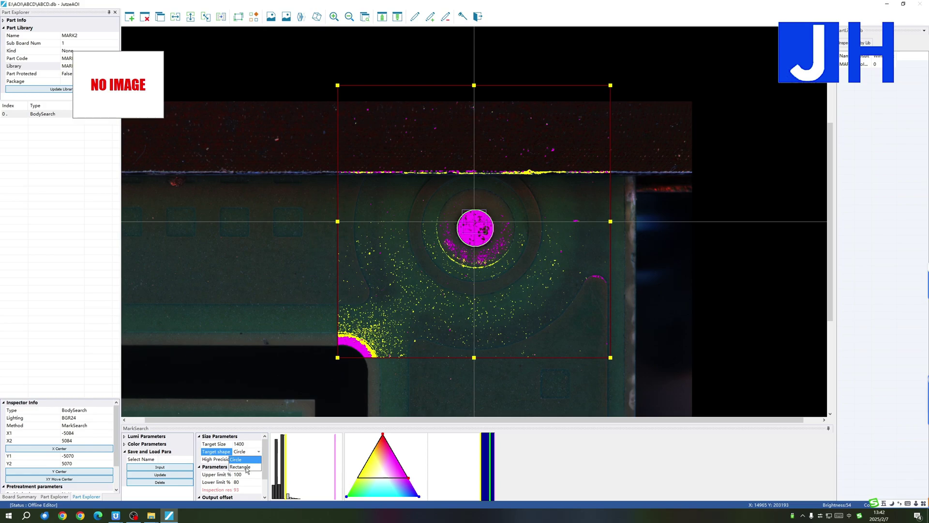
left_click(245, 467)
left_click(435, 280)
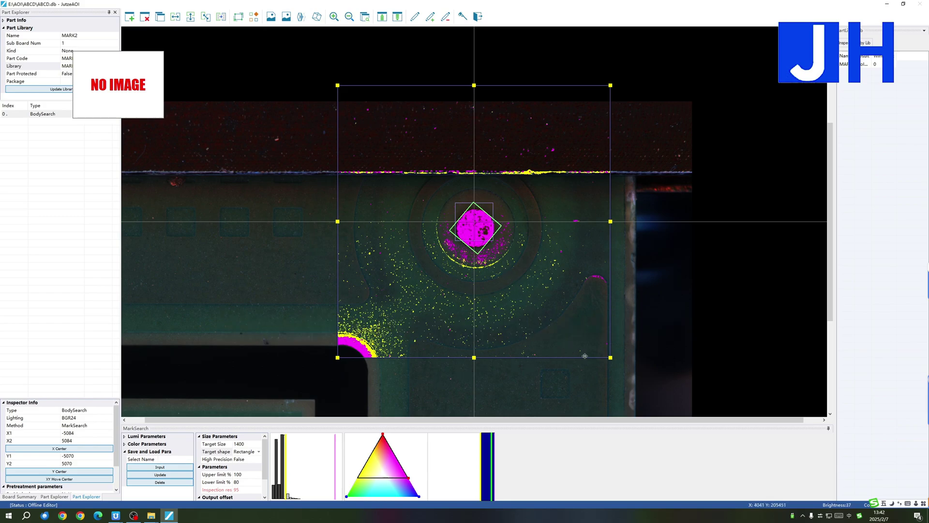
Step: Enlarge the BodySearch window around the mark point to about ±6327 in X and ±6016 in Y
left_click_drag(611, 358, 644, 386)
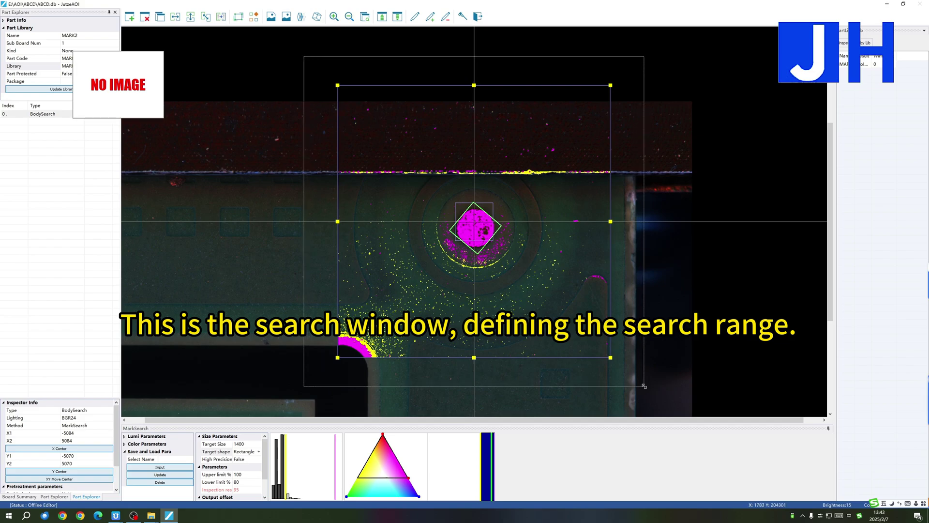
left_click_drag(644, 386, 644, 386)
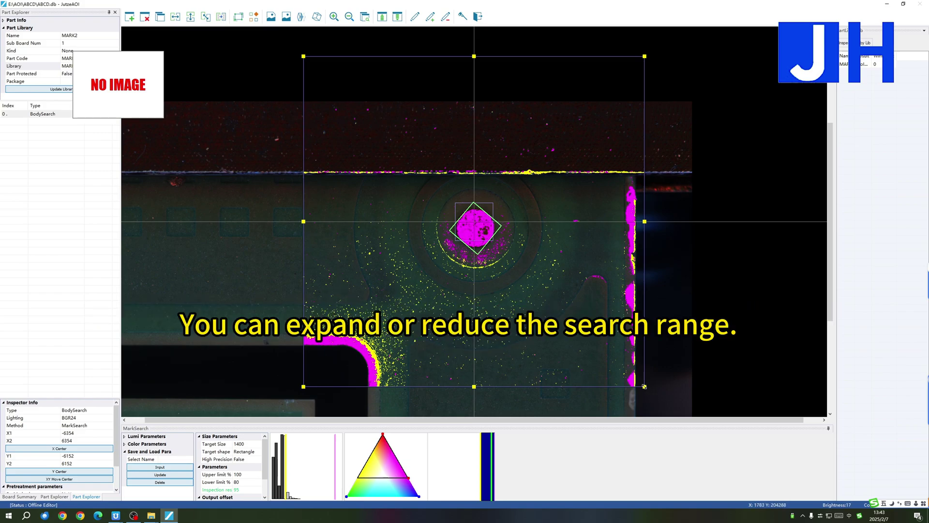
mouse_move(644, 386)
left_mouse_down()
mouse_move(563, 328)
mouse_move(640, 382)
left_mouse_up()
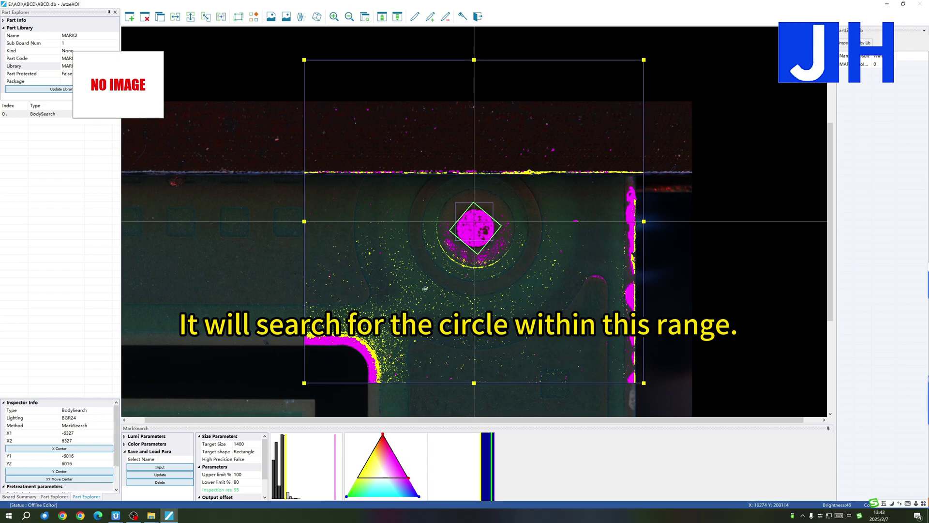
Step: Set the MarkSearch lower limit to 70% and check the inspection result and output offset settings
left_click(249, 490)
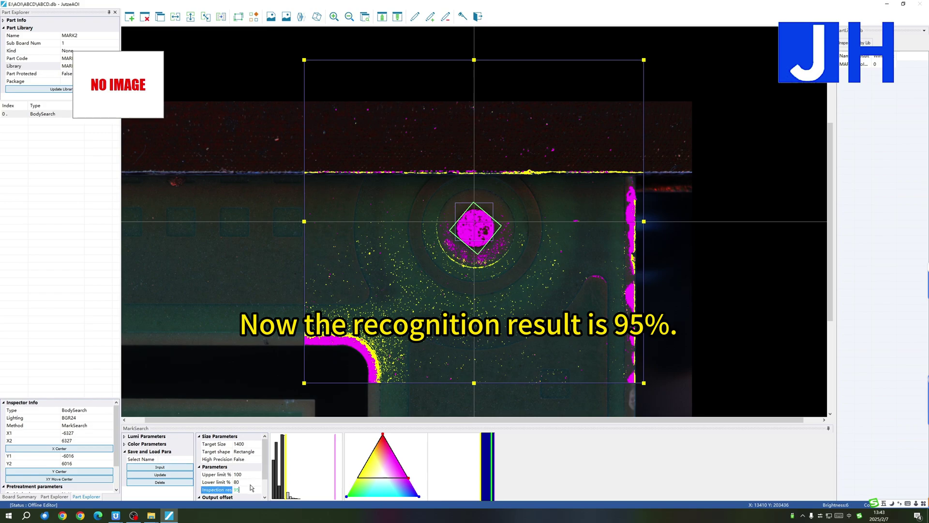
scroll(267, 481, "down", 2)
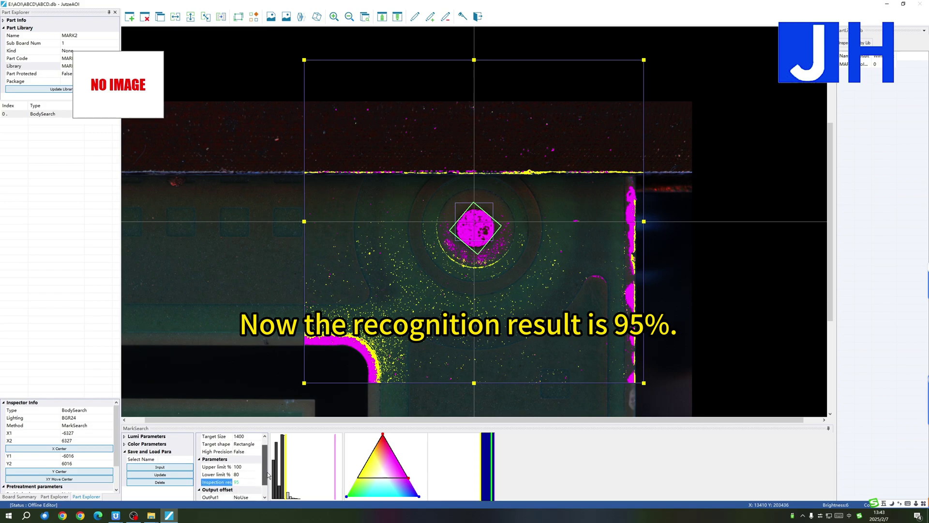
scroll(266, 480, "down", 1)
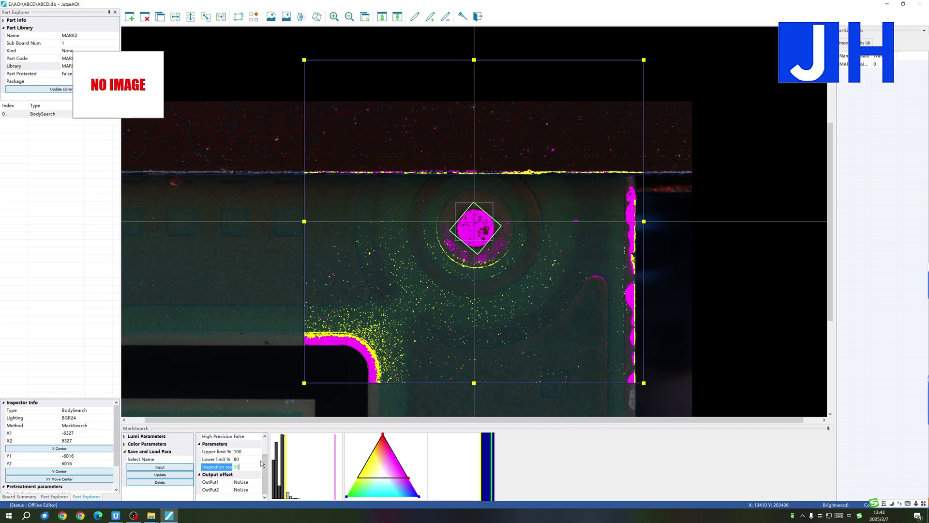
left_click(43, 116)
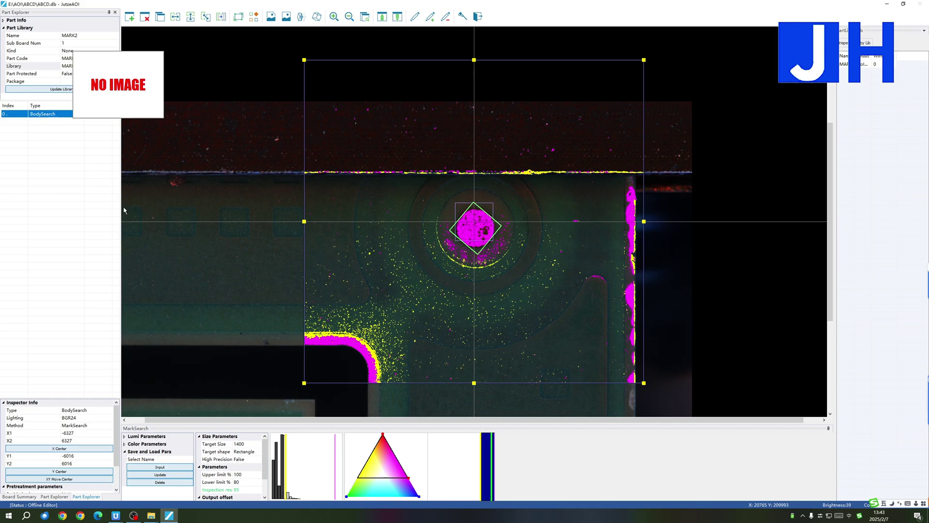
double_click(241, 481)
type("70")
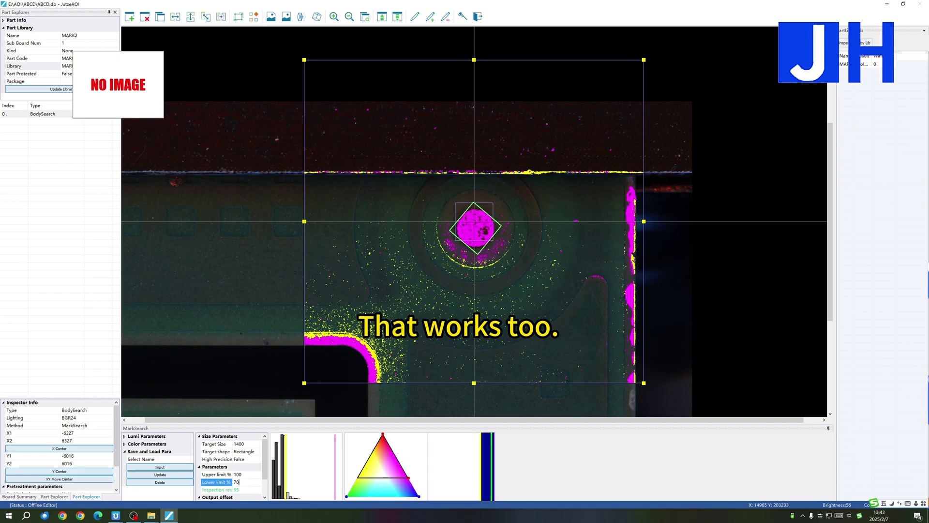
key("Return")
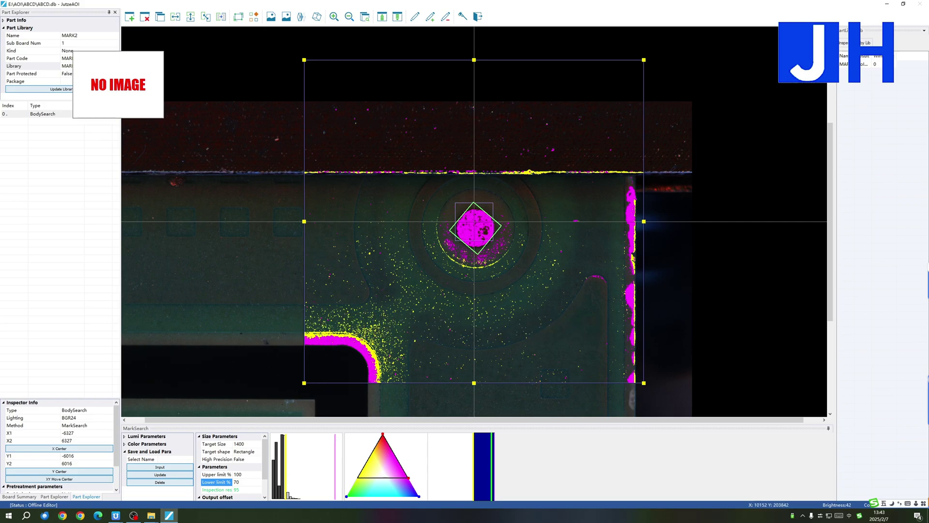
left_click(246, 490)
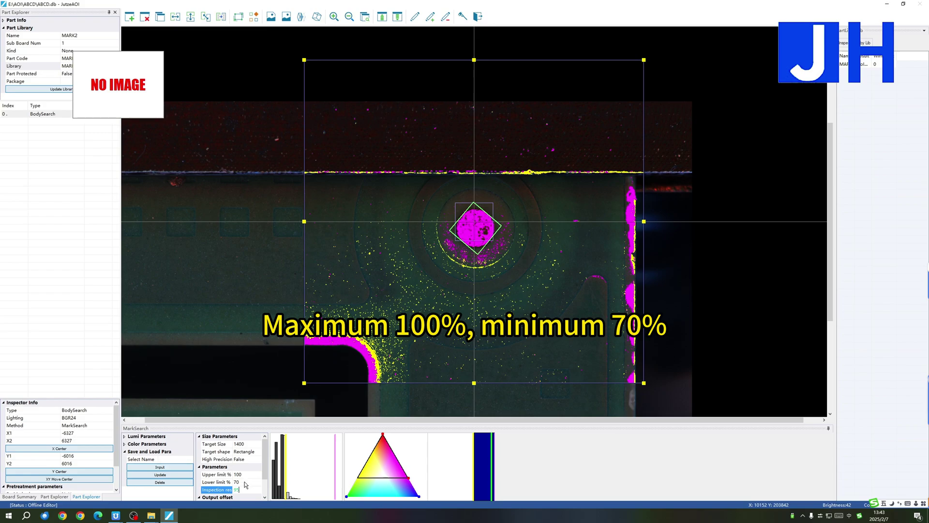
scroll(245, 484, "down", 1)
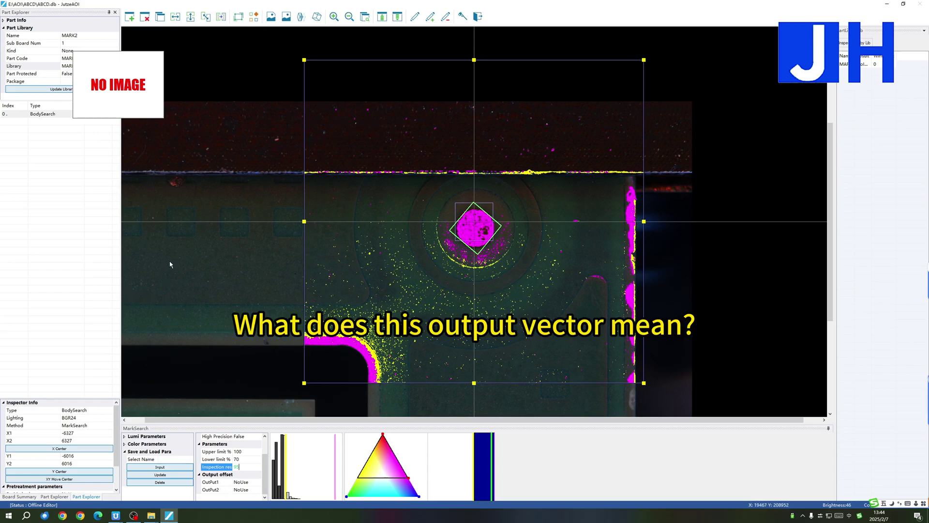
Step: Add a second BodySearch inspection window to MARK2 and set its method to ImageMatch
left_click(41, 114)
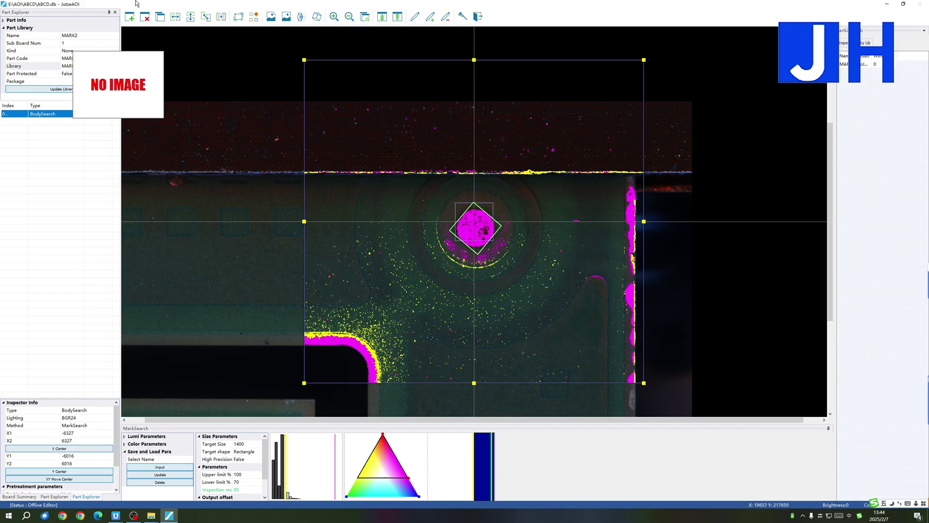
left_click(129, 18)
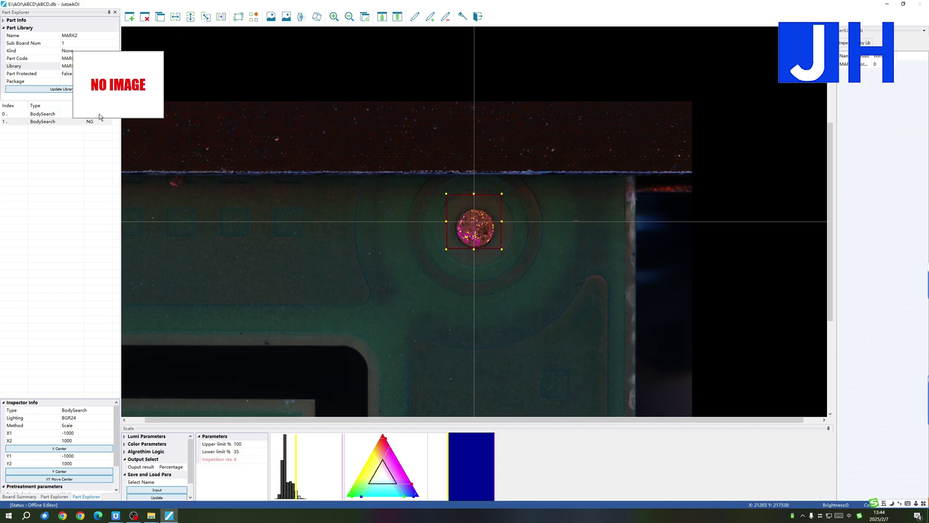
left_click(59, 121)
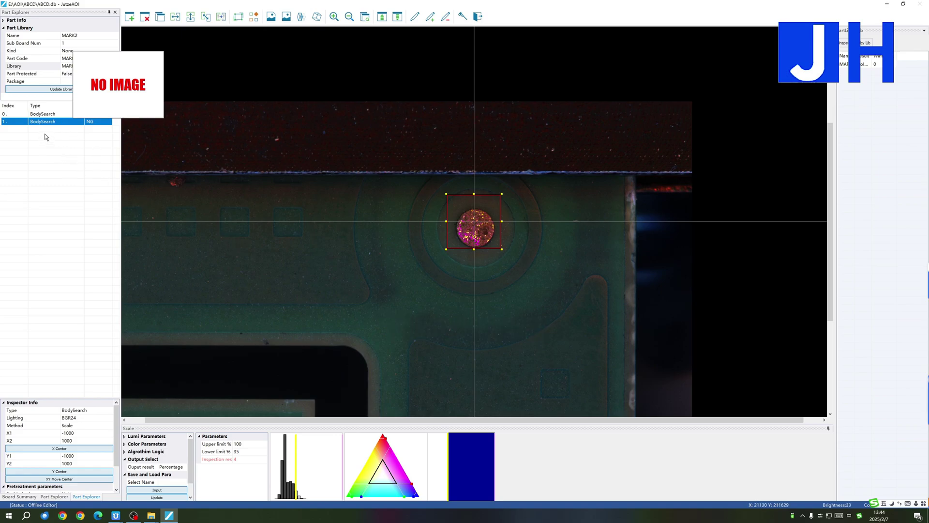
left_click(98, 426)
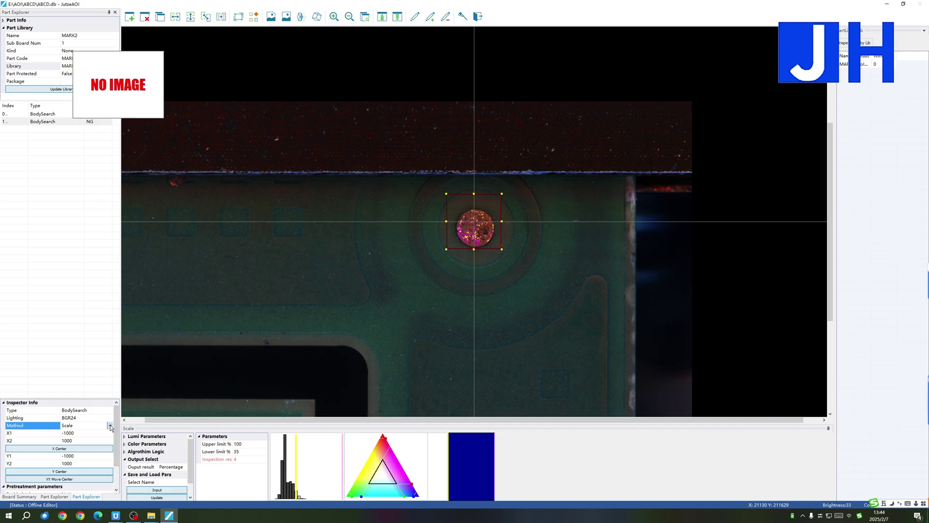
left_click(110, 426)
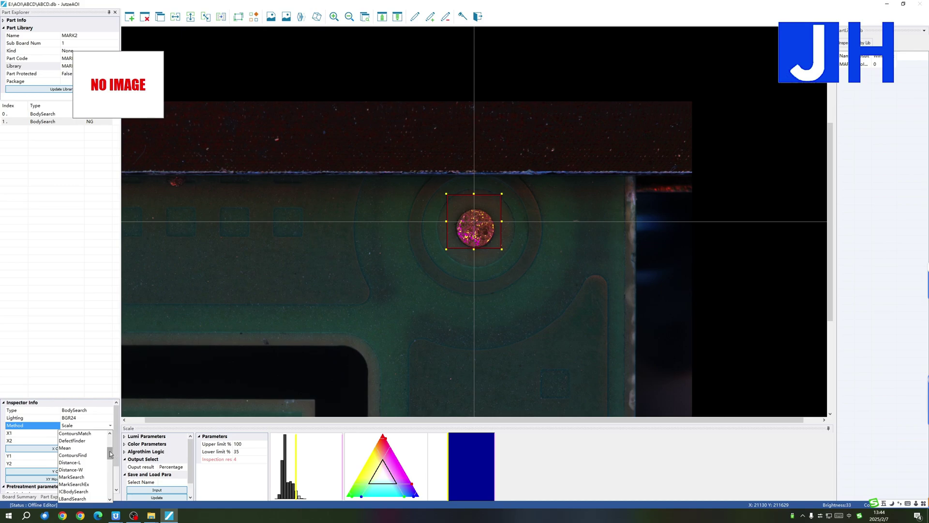
scroll(112, 450, "down", 2)
left_click_drag(113, 448, 109, 465)
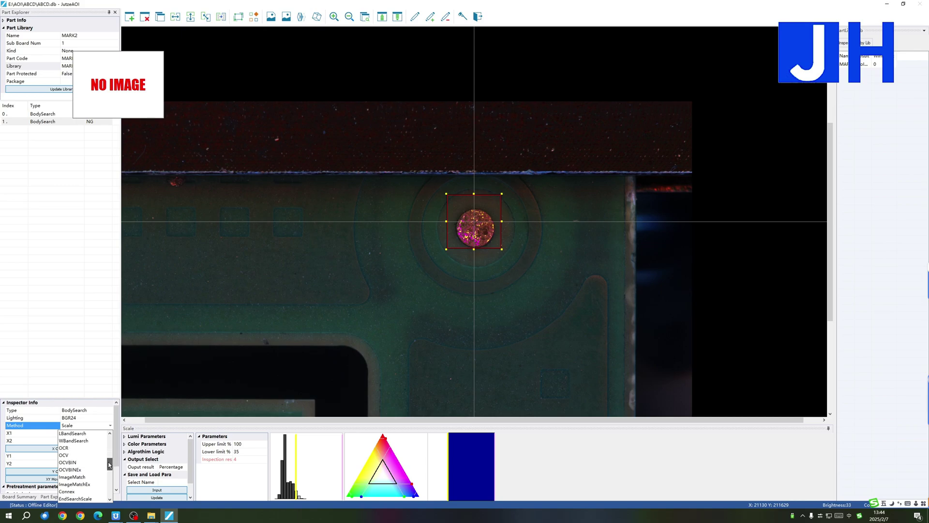
left_click(75, 477)
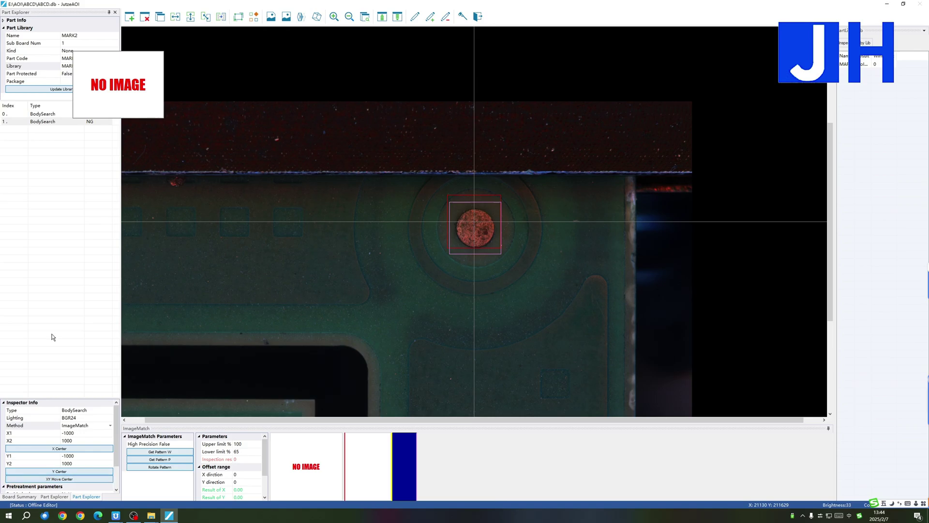
Step: Enlarge the ImageMatch window around the mark point to about X -1541 to 1379 and Y -1676 to 1433
left_click(47, 121)
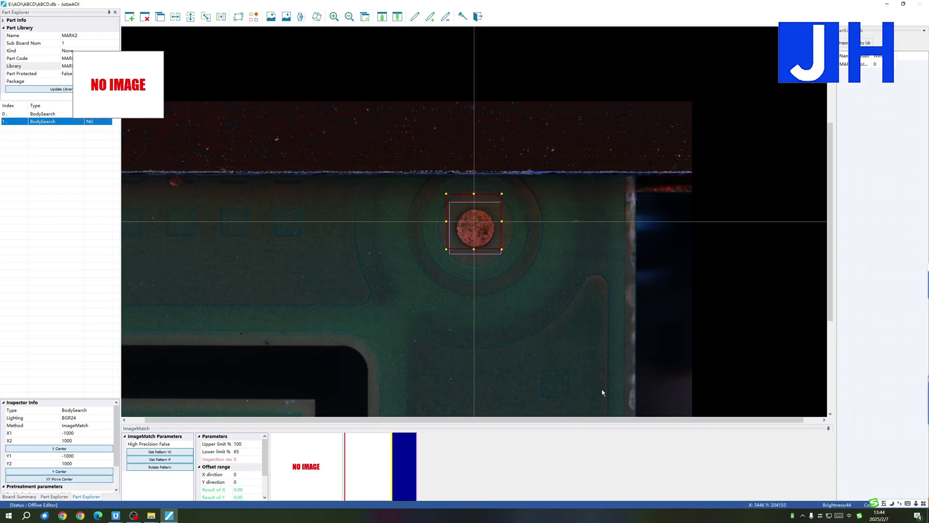
left_click(468, 233)
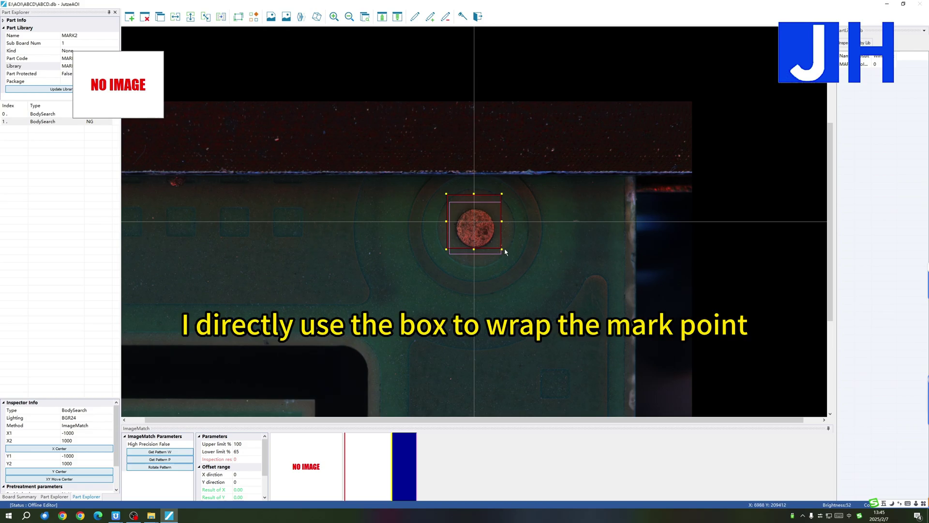
mouse_move(502, 249)
left_mouse_down()
mouse_move(497, 242)
mouse_move(514, 263)
mouse_move(501, 243)
left_mouse_up()
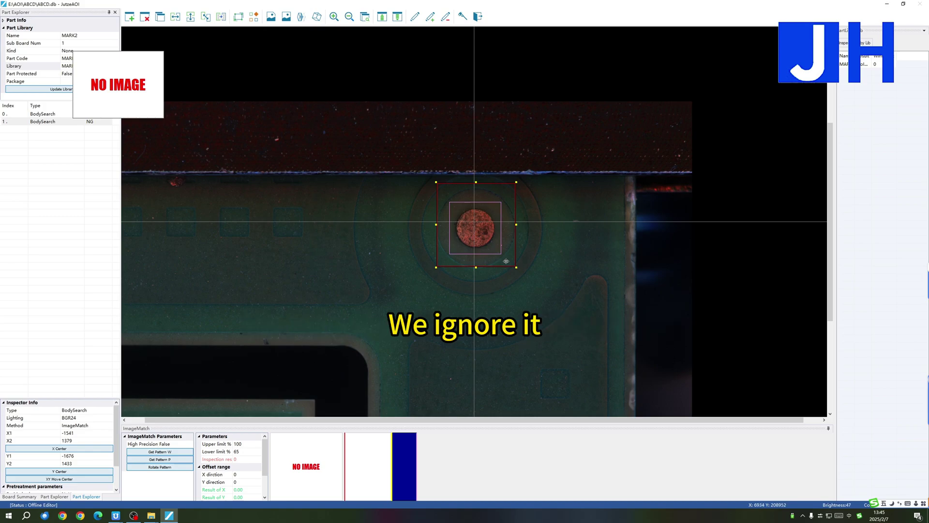
Step: Shrink the ImageMatch window tightly around the mark point to about X -811 to 730 and Y -1028 to 514, and capture it as the pattern
left_click_drag(520, 270, 489, 239)
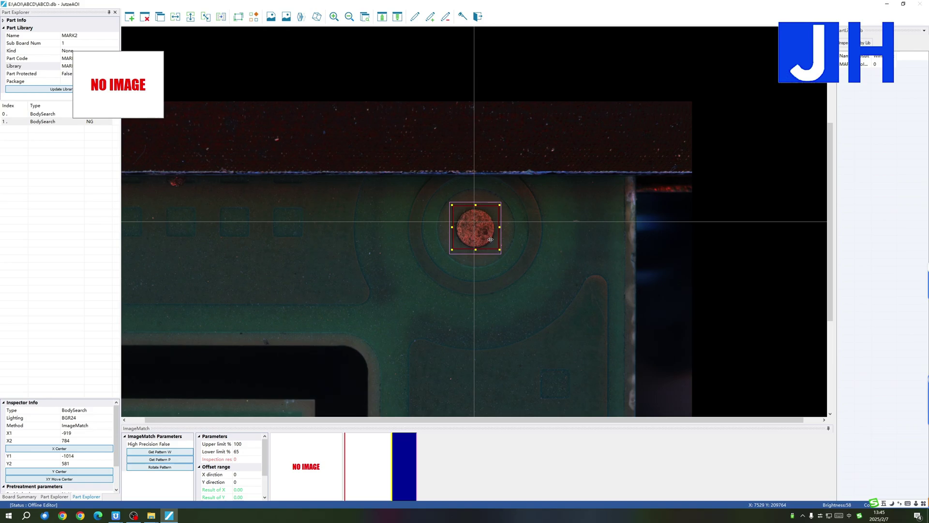
mouse_move(490, 239)
left_mouse_down()
mouse_move(500, 251)
mouse_move(491, 245)
left_mouse_up()
left_click(170, 452)
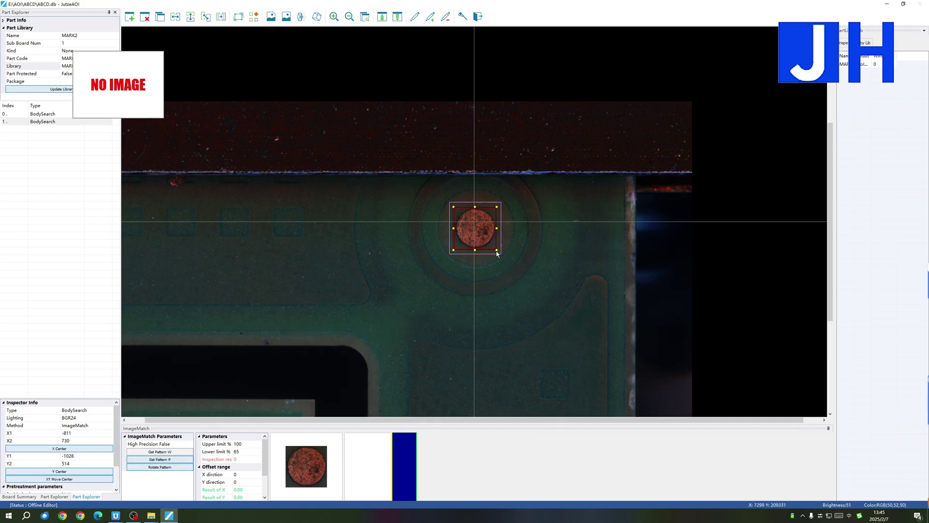
Step: Enlarge the ImageMatch search window to about X -6233 to 6152 and Y -5611 to 5097, and check its lower limit
left_click_drag(496, 250, 641, 372)
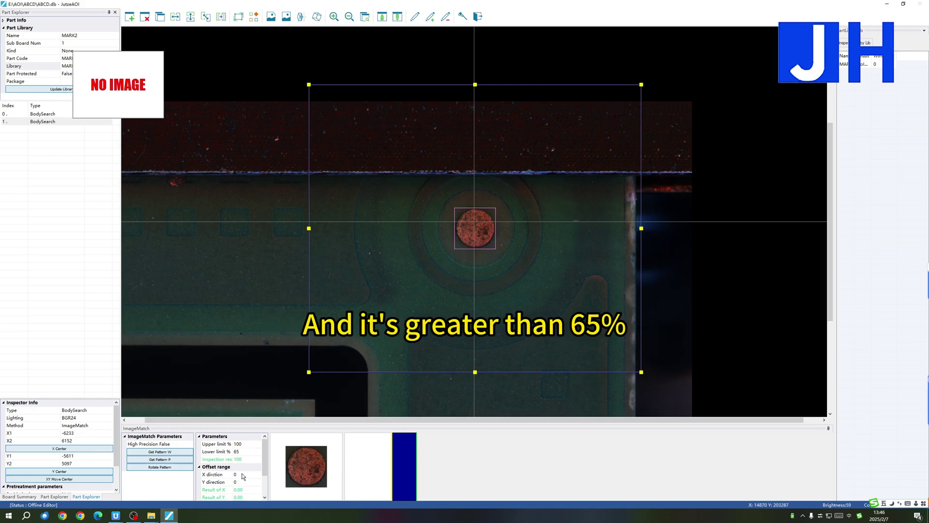
double_click(241, 452)
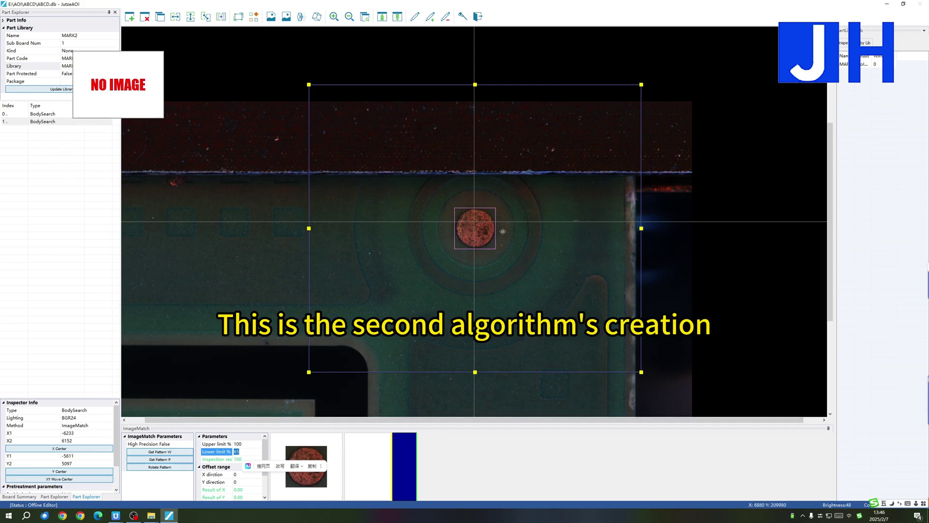
Step: Compare MARK2's MarkSearch and ImageMatch windows by viewing their detection of the mark point alternately
left_click(42, 115)
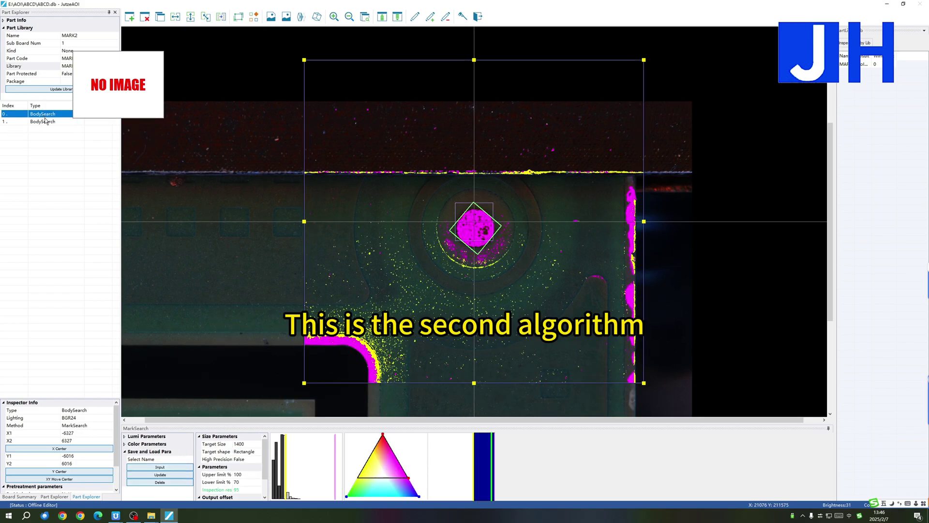
left_click(47, 122)
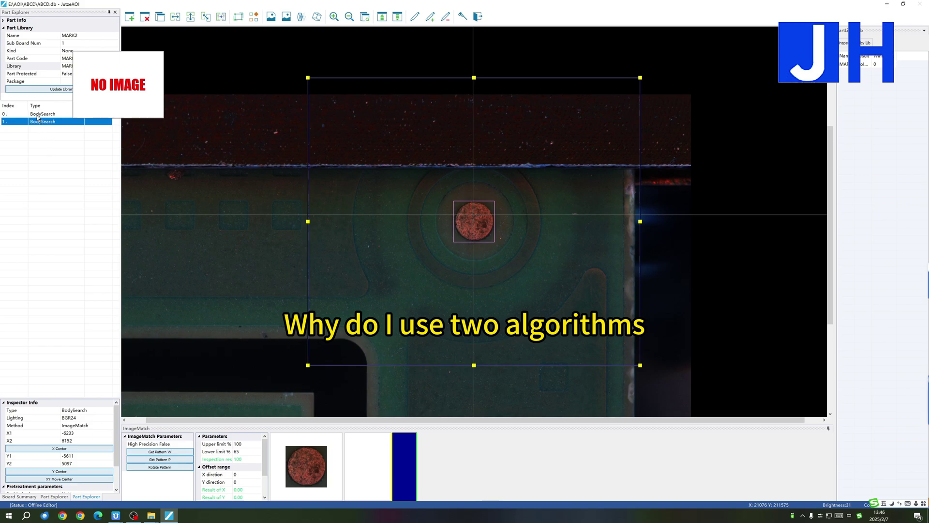
left_click(37, 115)
left_click(38, 123)
left_click(40, 116)
left_click(43, 123)
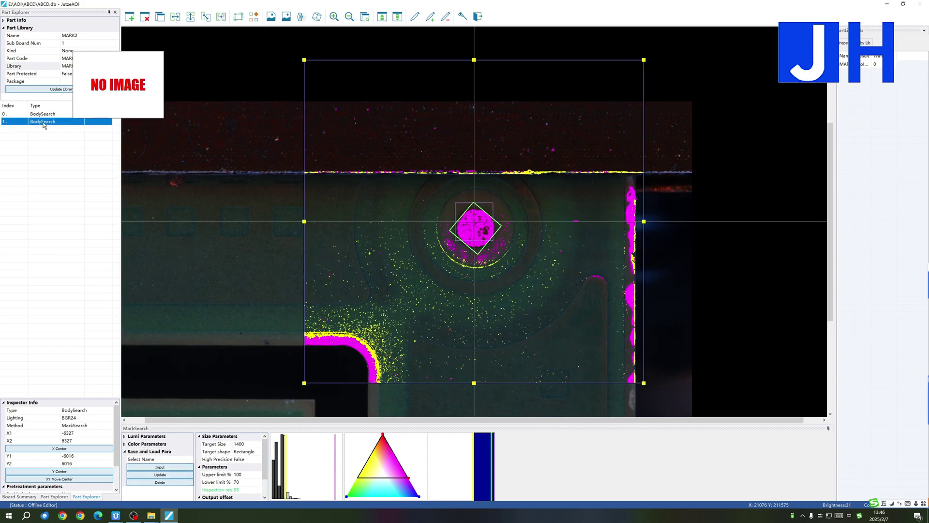
left_click(46, 116)
left_click(49, 124)
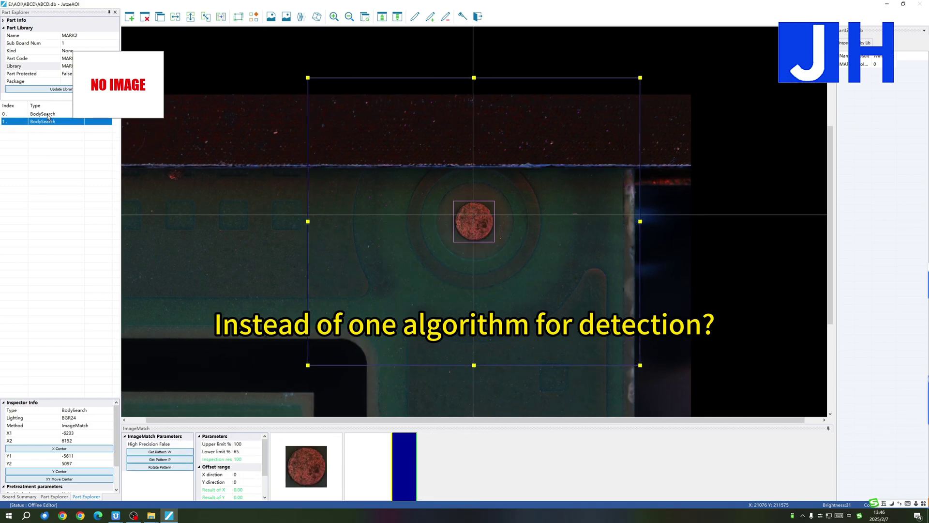
left_click(48, 115)
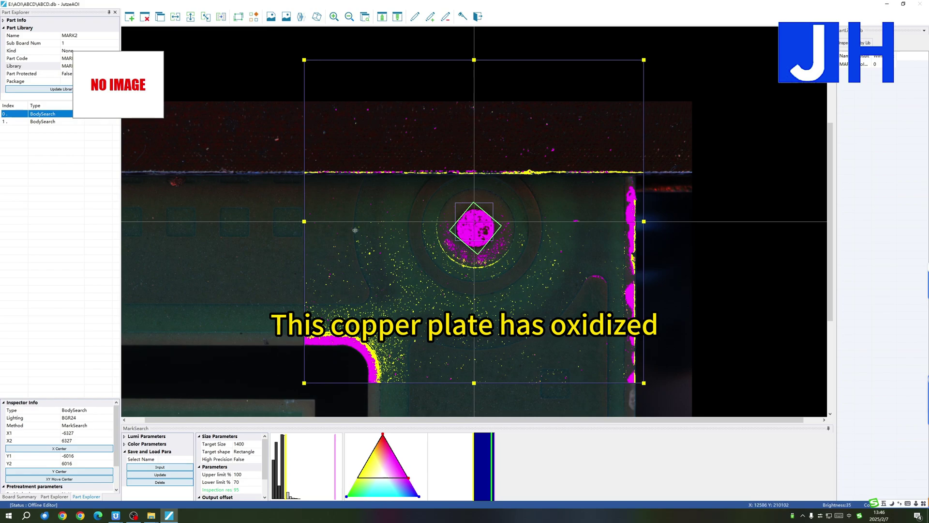
left_click(39, 122)
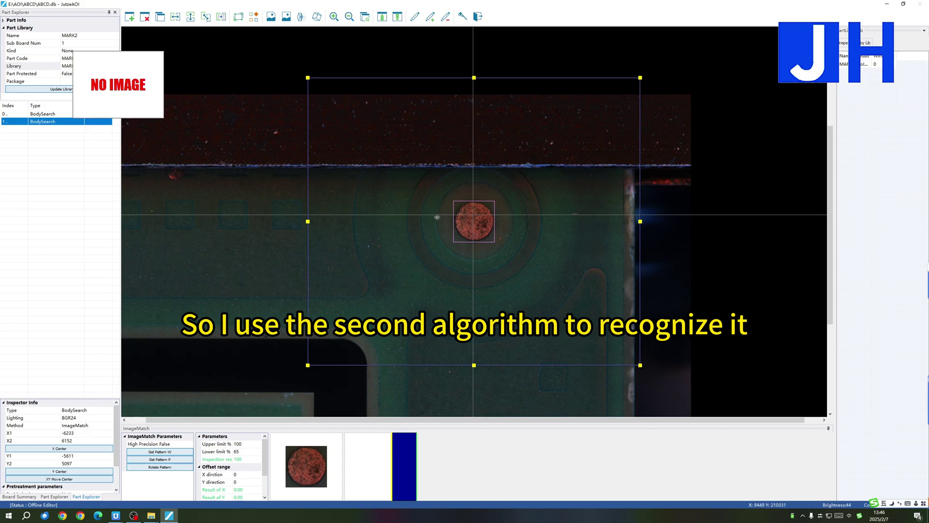
Step: Group MARK2's two BodySearch inspection windows so the two algorithms work in combination
left_click(34, 115, "ctrl")
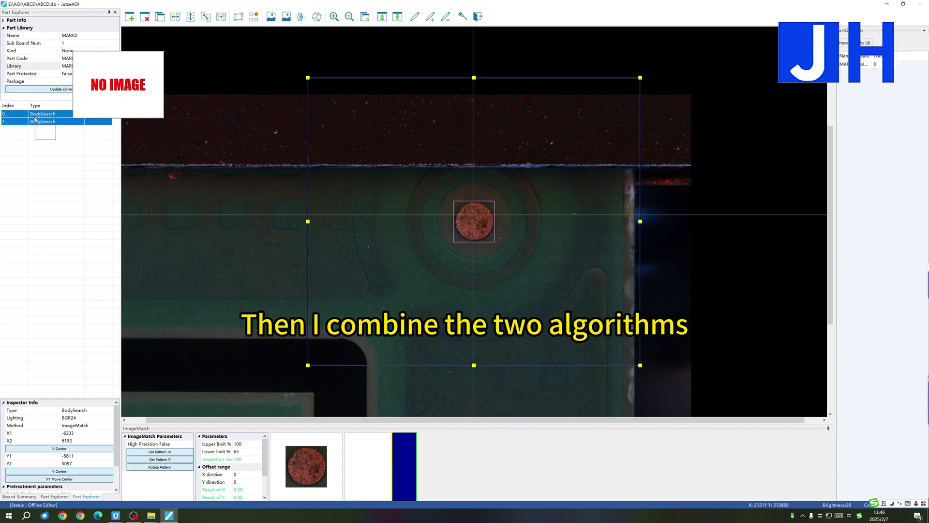
right_click(35, 117)
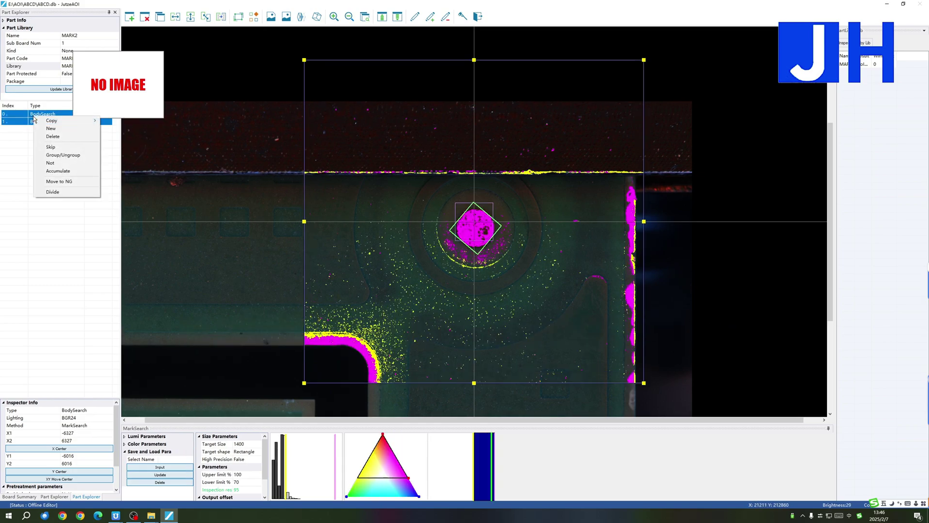
left_click(63, 156)
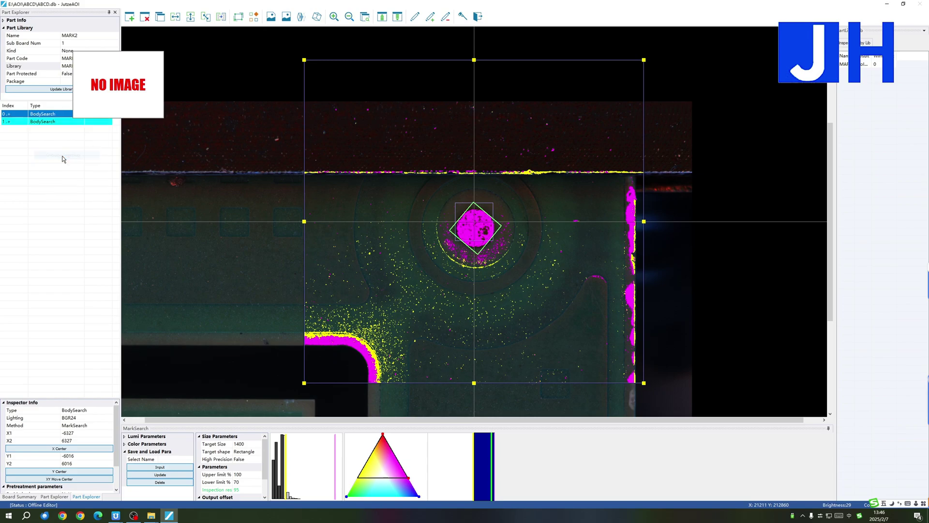
Step: Review the inspection results of the two grouped BodySearch windows, alternating between MarkSearch and ImageMatch
left_click(45, 123)
left_click(48, 115)
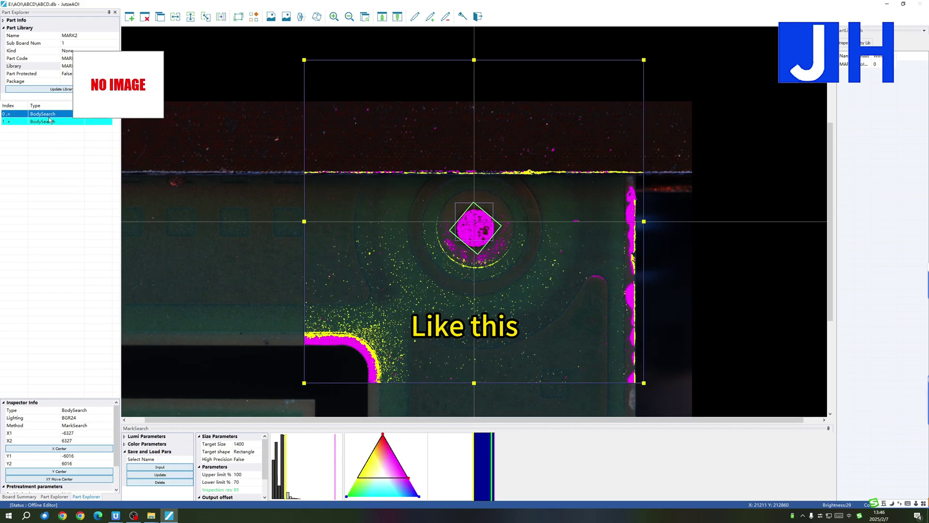
left_click(47, 122)
left_click(49, 117)
left_click(48, 122)
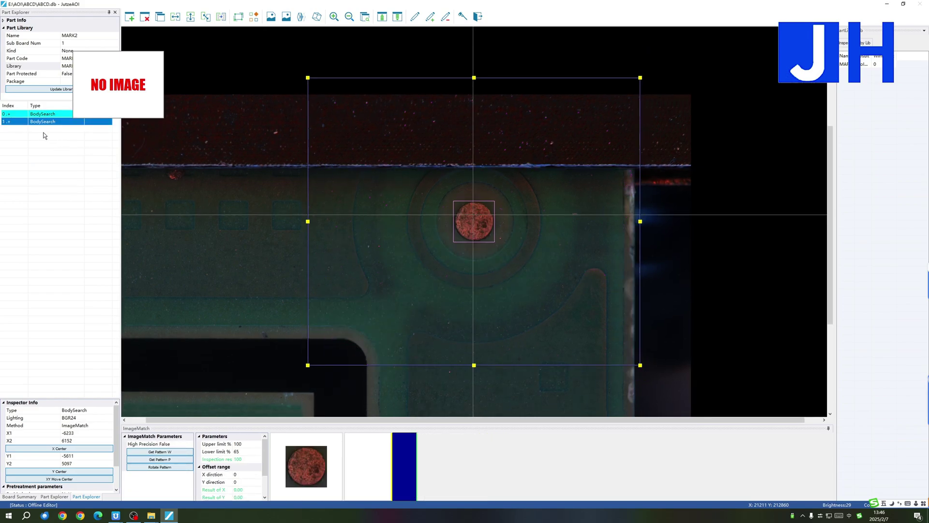
left_click(44, 116)
left_click(43, 122)
left_click(44, 116)
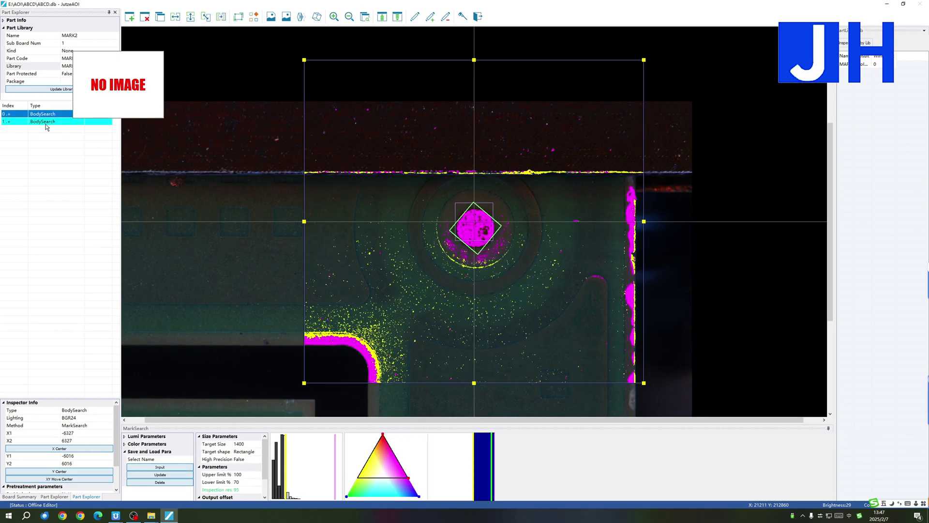
left_click(42, 122)
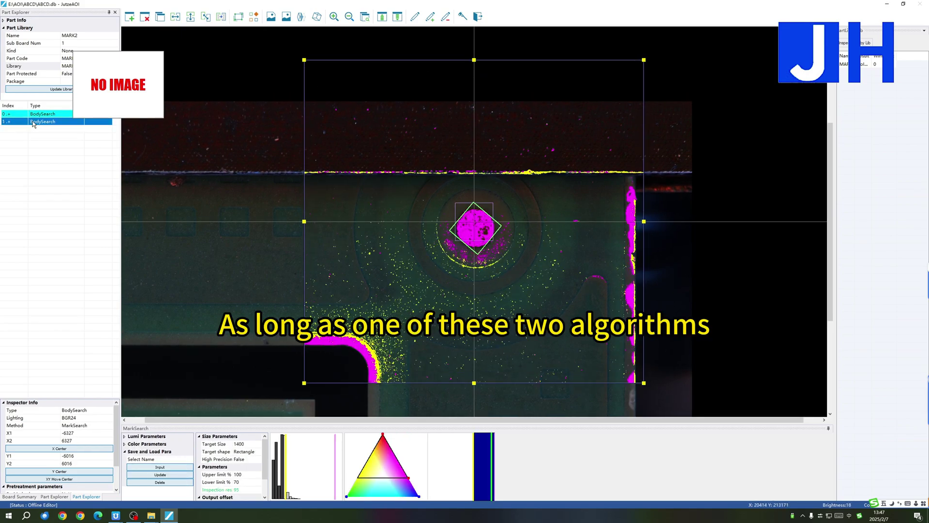
left_click(42, 115)
left_click(42, 122)
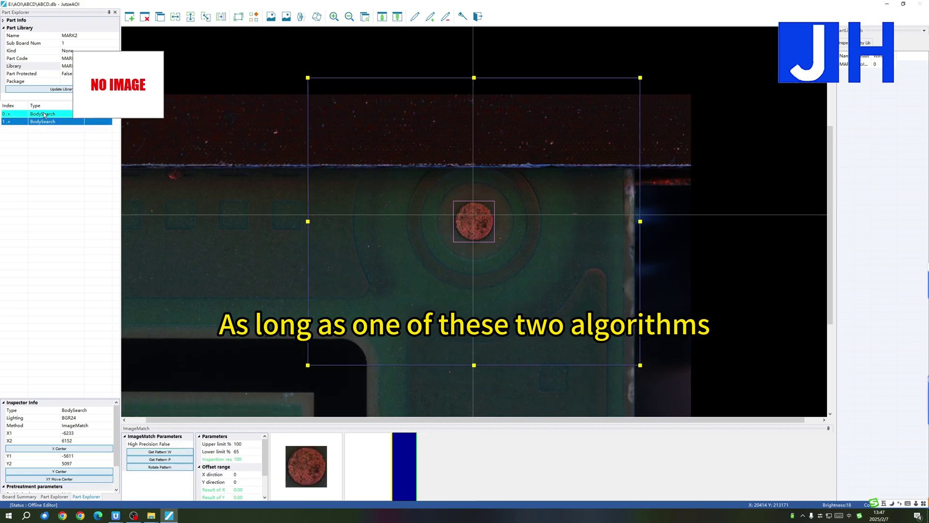
left_click(42, 116)
left_click(43, 122)
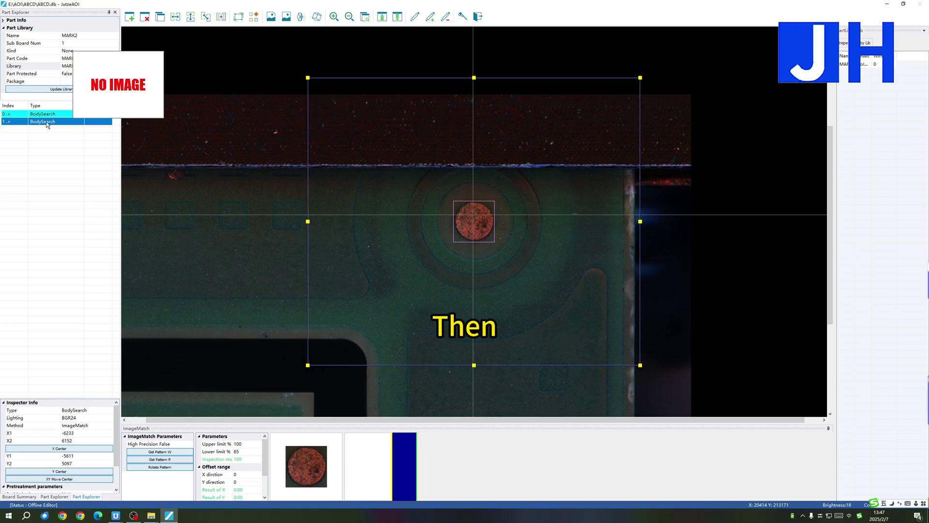
left_click(45, 115)
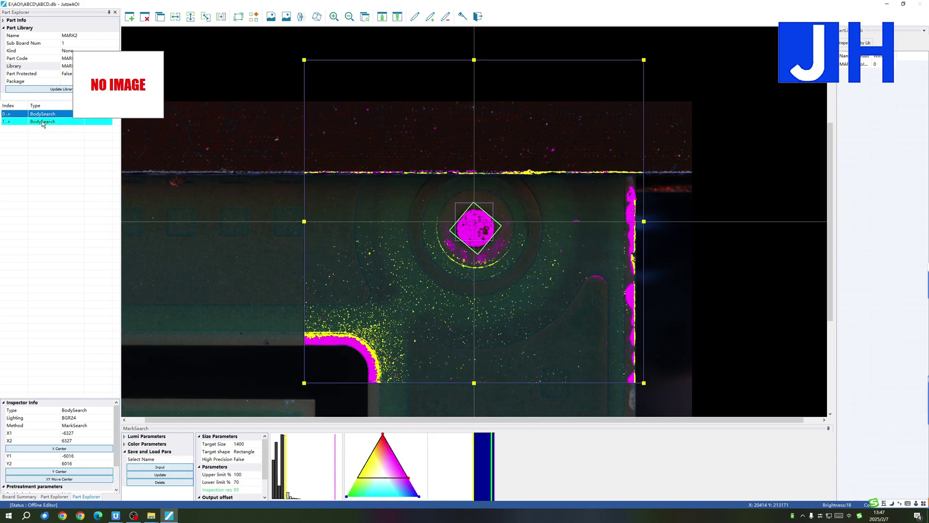
left_click(42, 121)
left_click(44, 115)
left_click(44, 122)
left_click(44, 115)
left_click(44, 122)
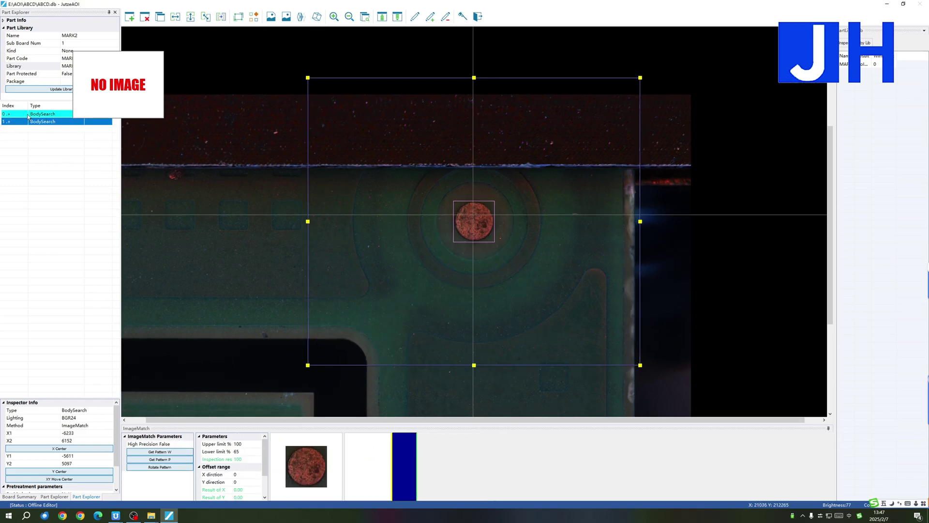
left_click(35, 115)
left_click(37, 123)
left_click(41, 116)
left_click(42, 121)
left_click(43, 115)
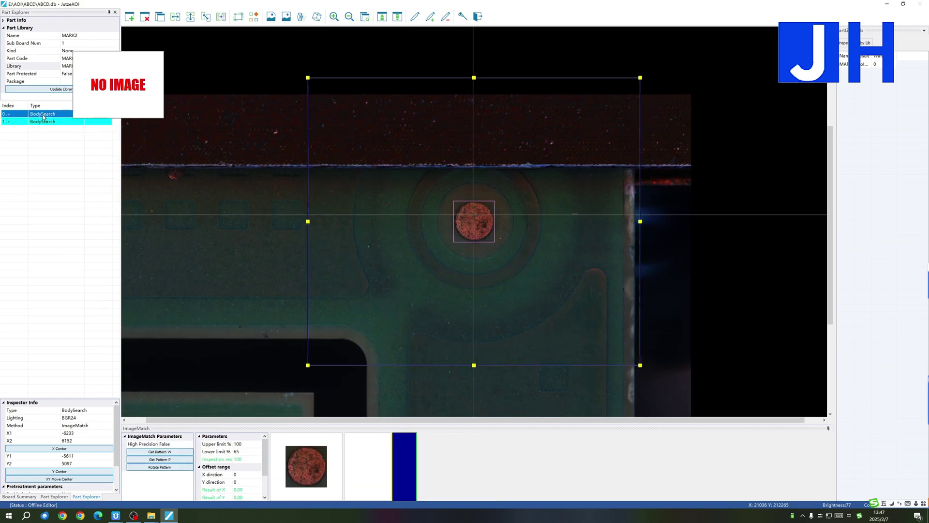
left_click(45, 121)
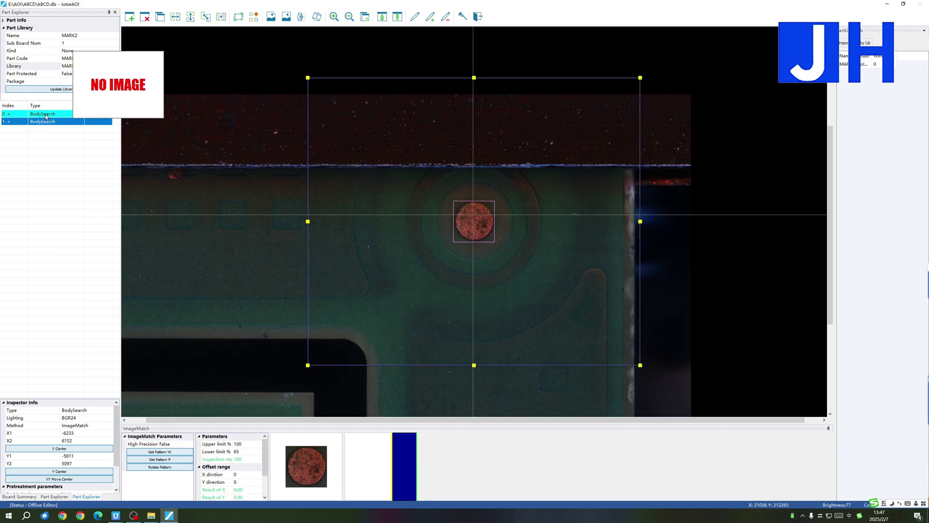
left_click(46, 115)
left_click(47, 122)
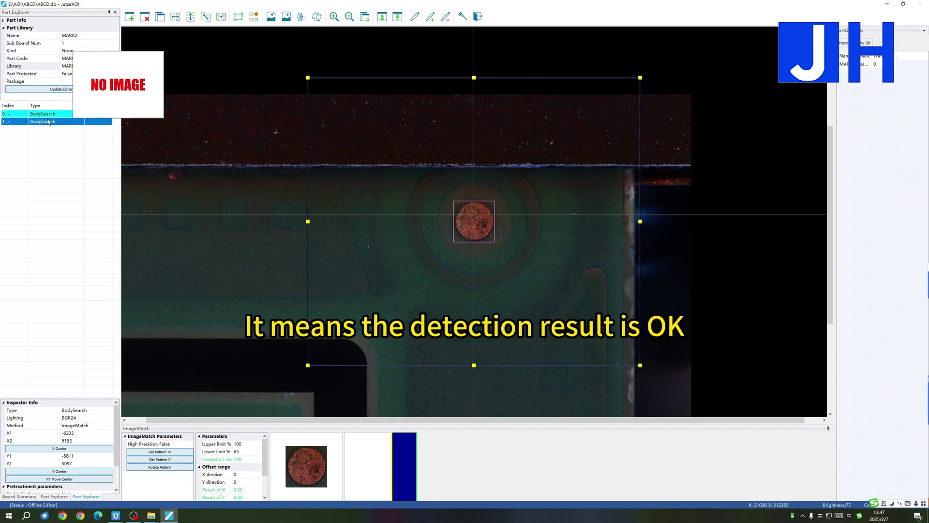
left_click(46, 115)
left_click(47, 122)
left_click(46, 115)
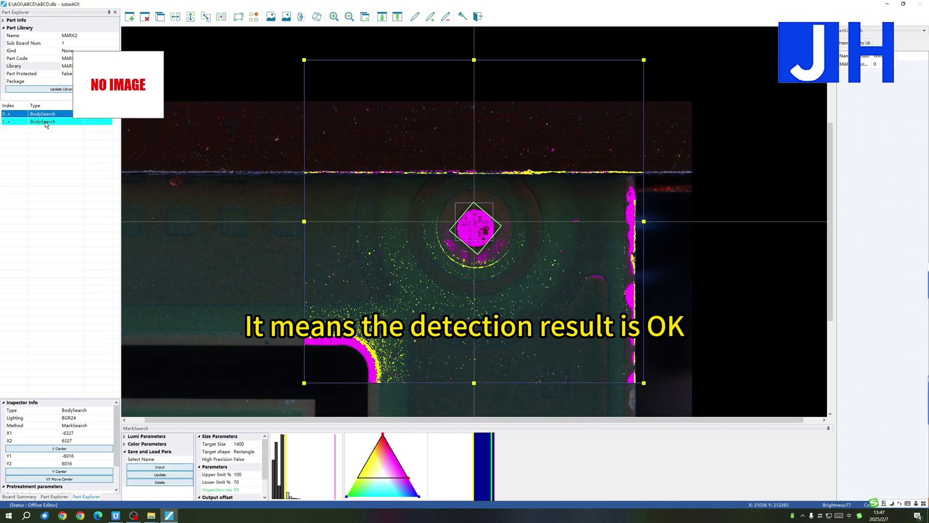
left_click(47, 121)
left_click(46, 114)
left_click(47, 121)
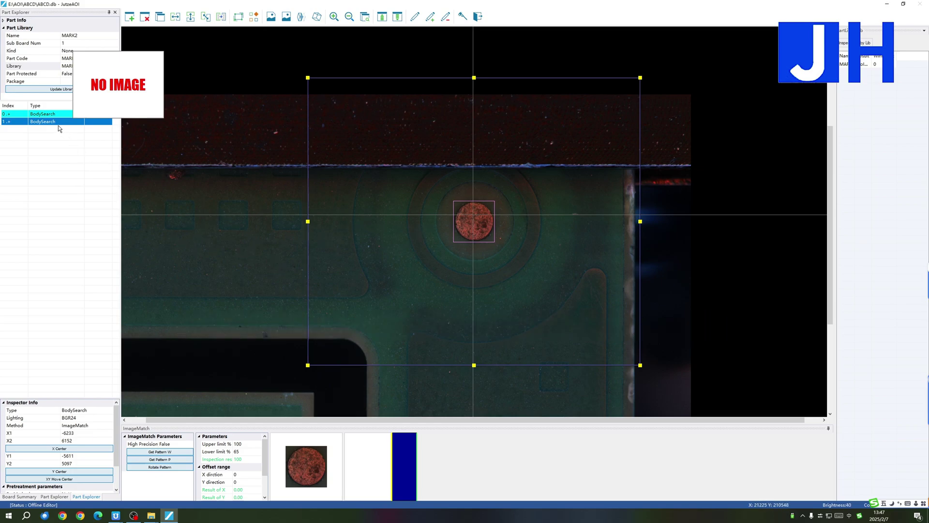
Step: Center the ImageMatch window on the CAD coordinates in X and Y, and center the MarkSearch window in X
left_click(76, 452)
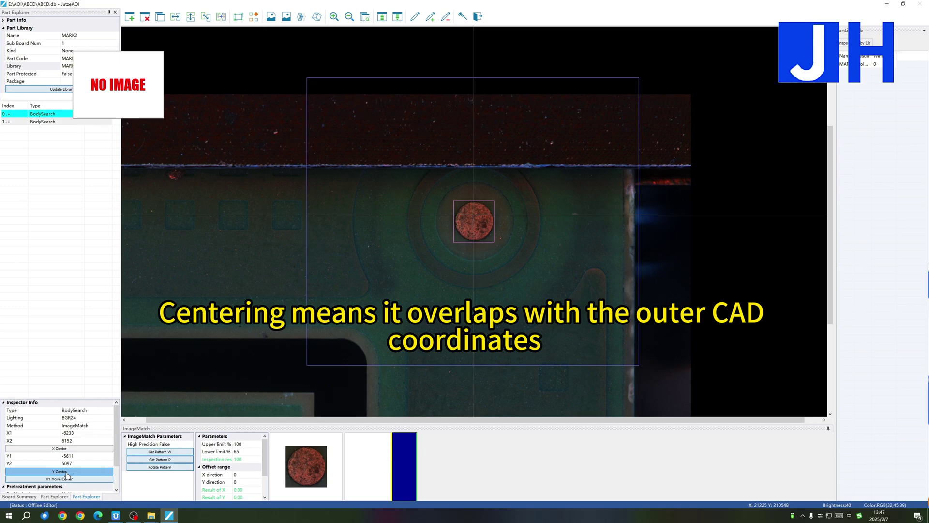
left_click(67, 472)
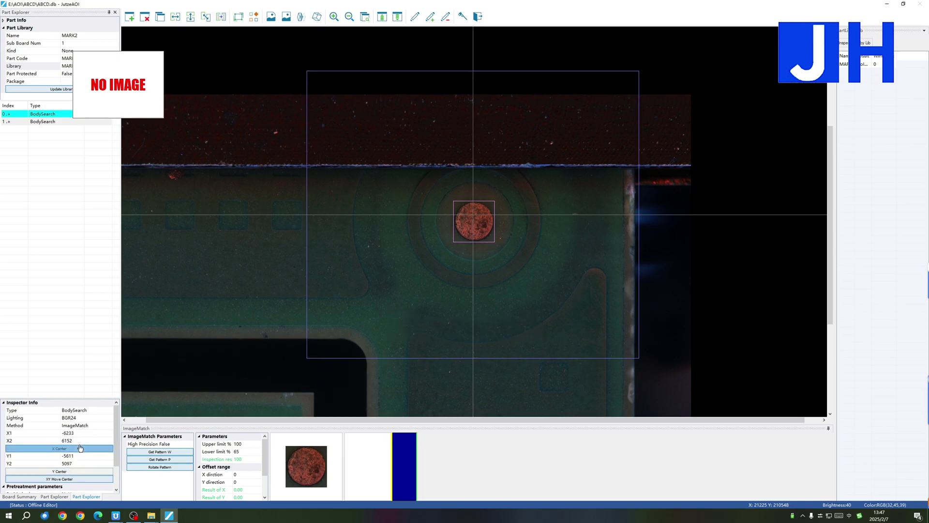
left_click(54, 122)
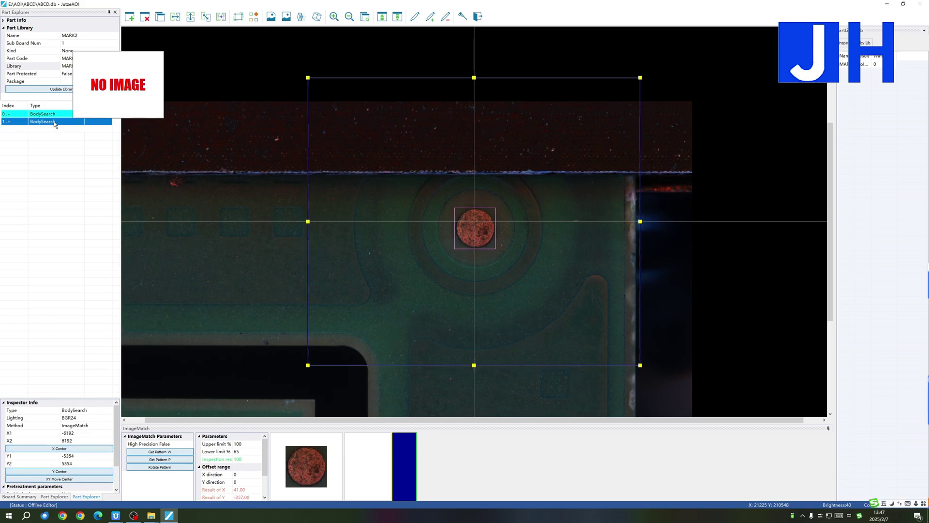
left_click(48, 449)
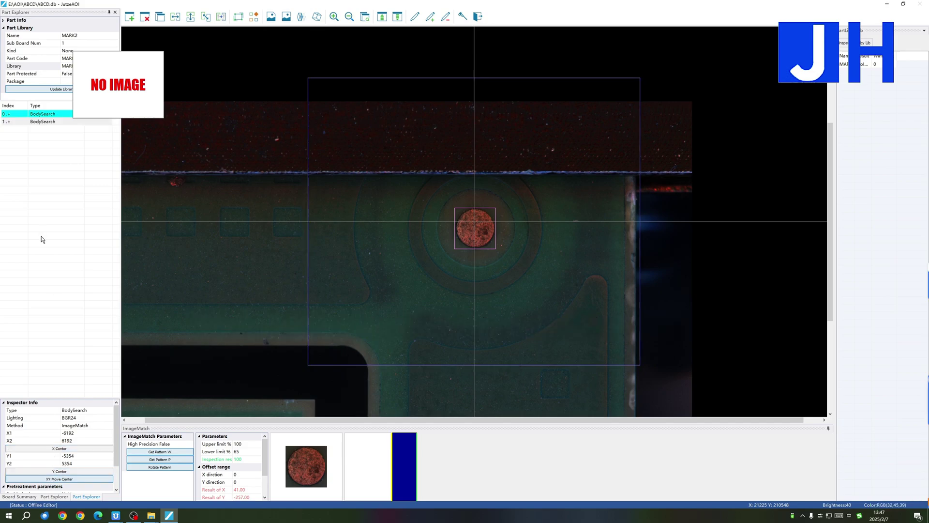
left_click(46, 122)
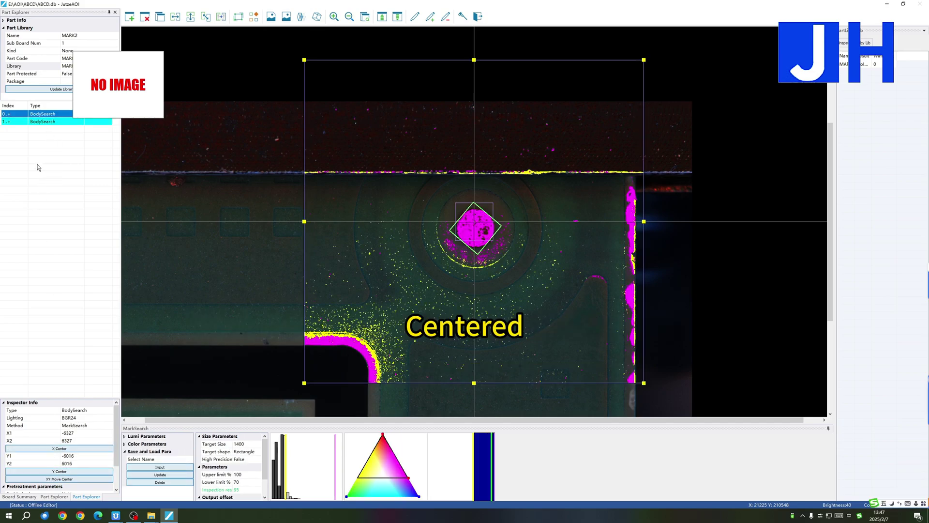
left_click(36, 449)
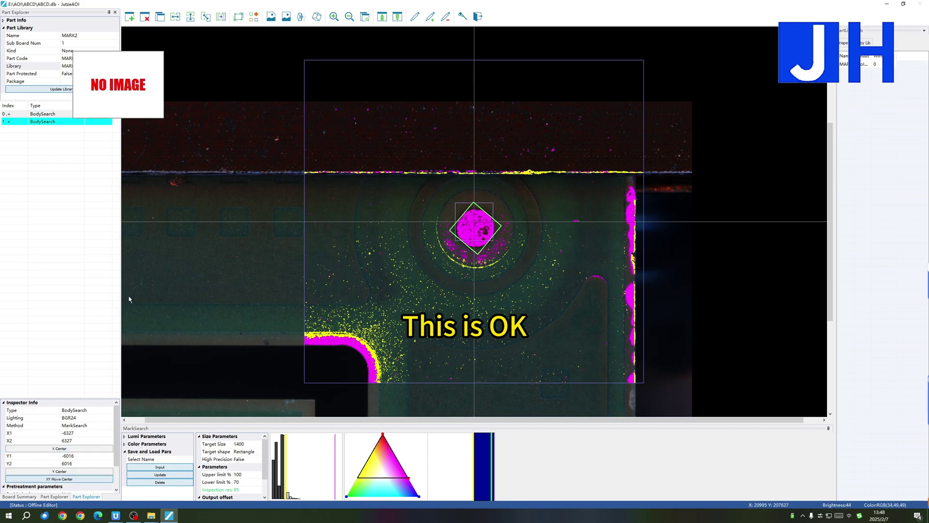
Step: Try to update MARK2's inspection settings to the part library
left_click(42, 92)
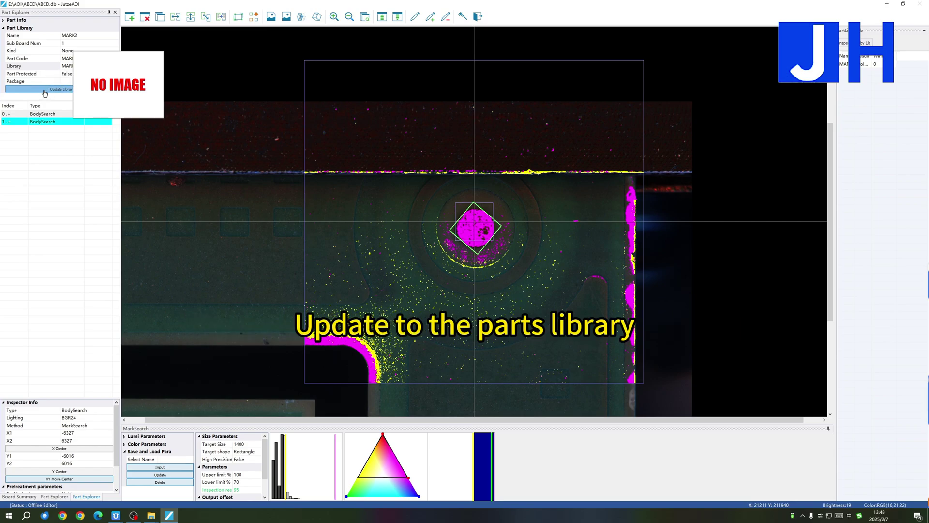
left_click(45, 92)
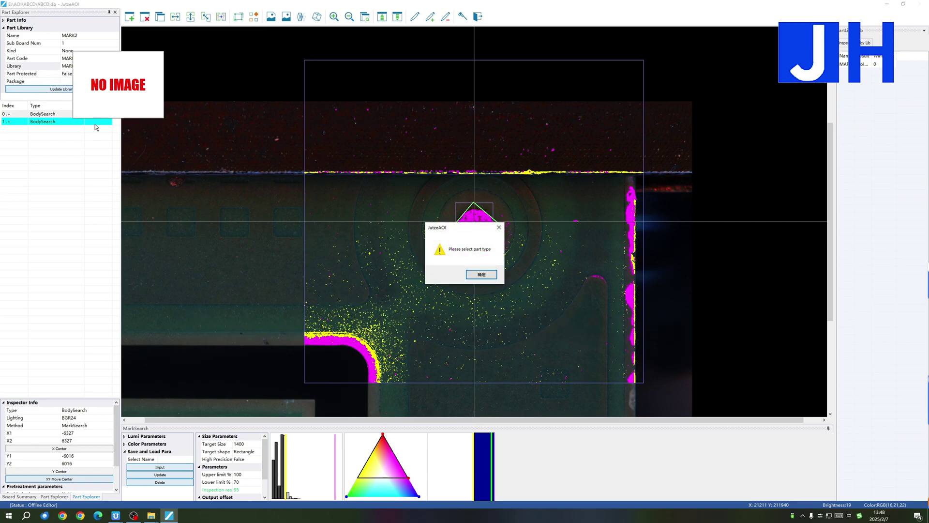
left_click(471, 276)
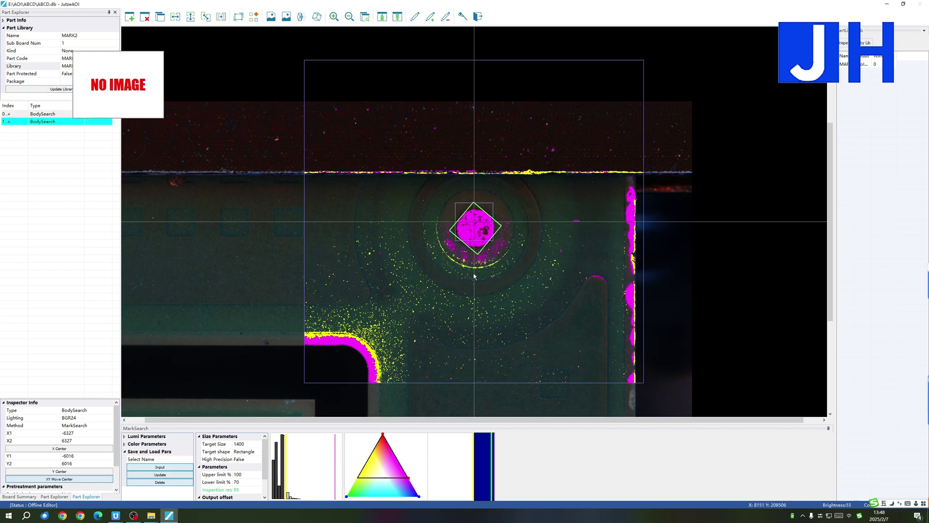
Step: Try again to update MARK2 to the part library, and close its editor saving the changes
left_click(69, 89)
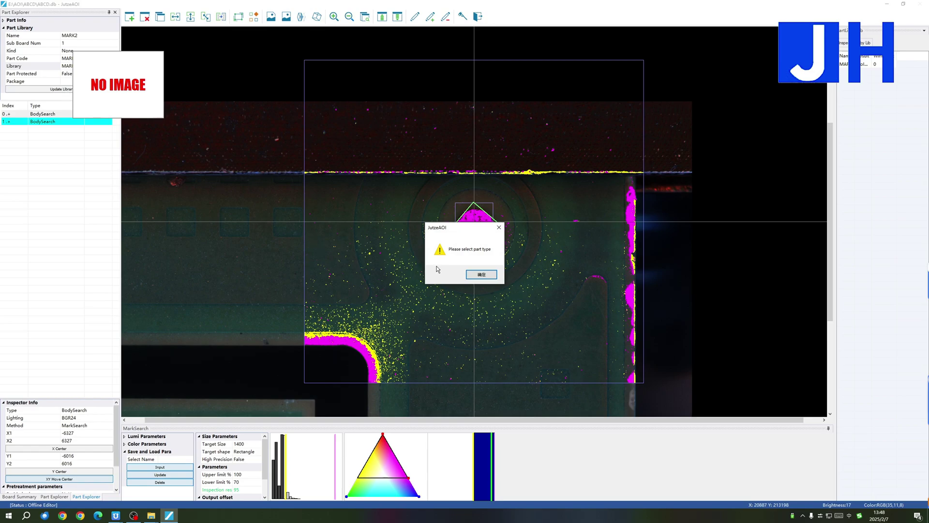
left_click(481, 275)
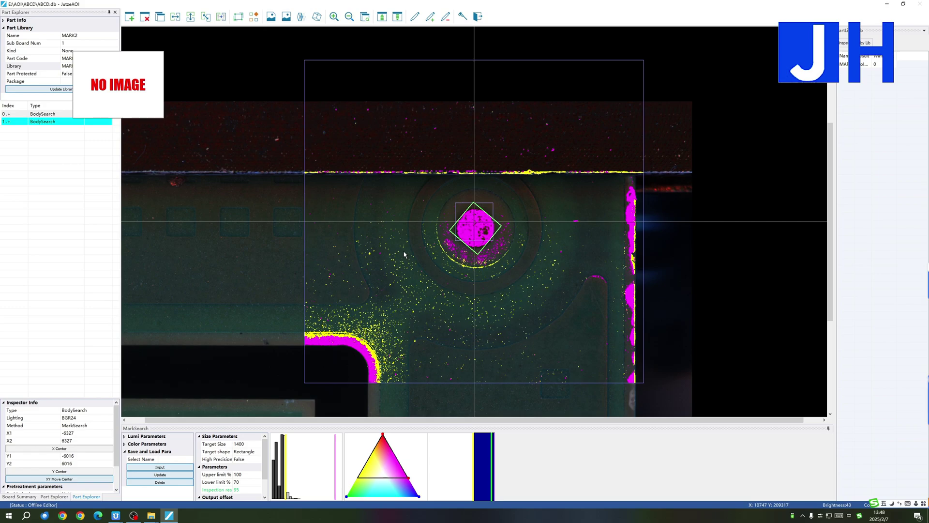
left_click(482, 20)
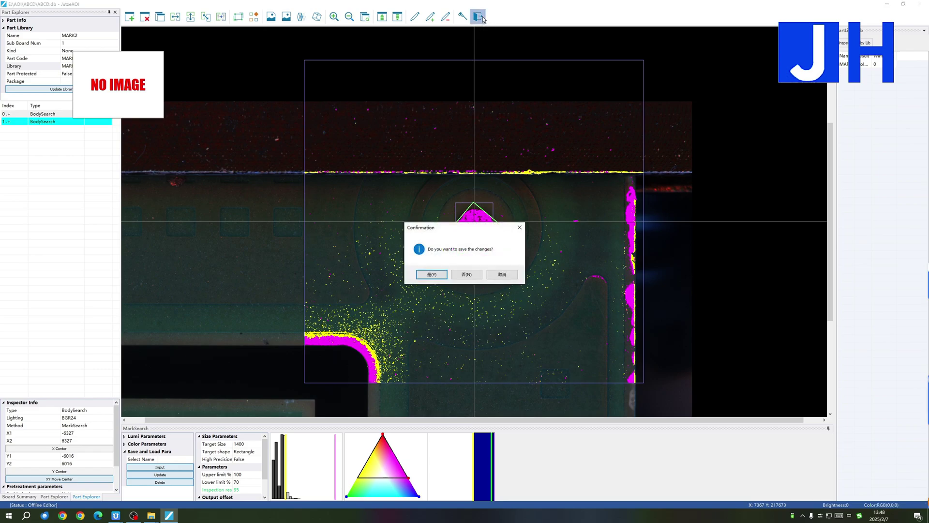
left_click(432, 274)
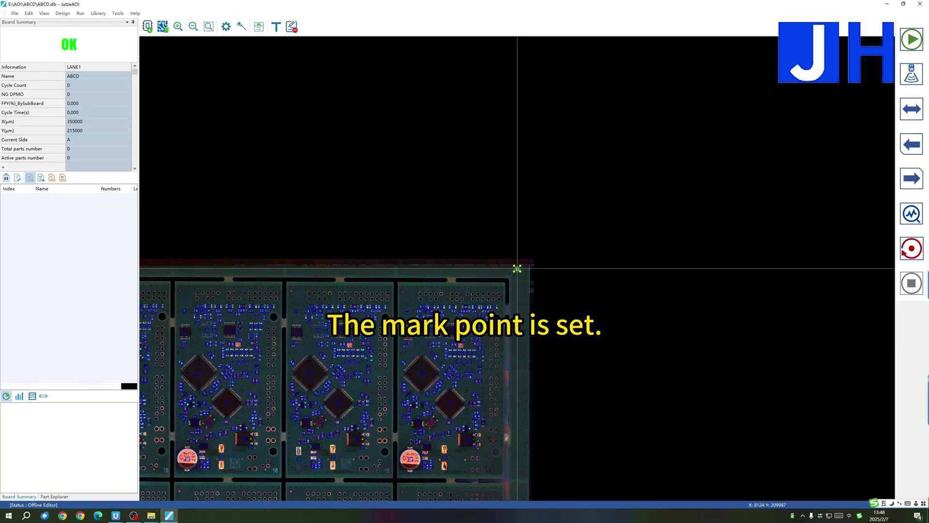
Step: Reopen MARK2 to review its MarkSearch and ImageMatch windows, and close its editor saving the changes
double_click(517, 268)
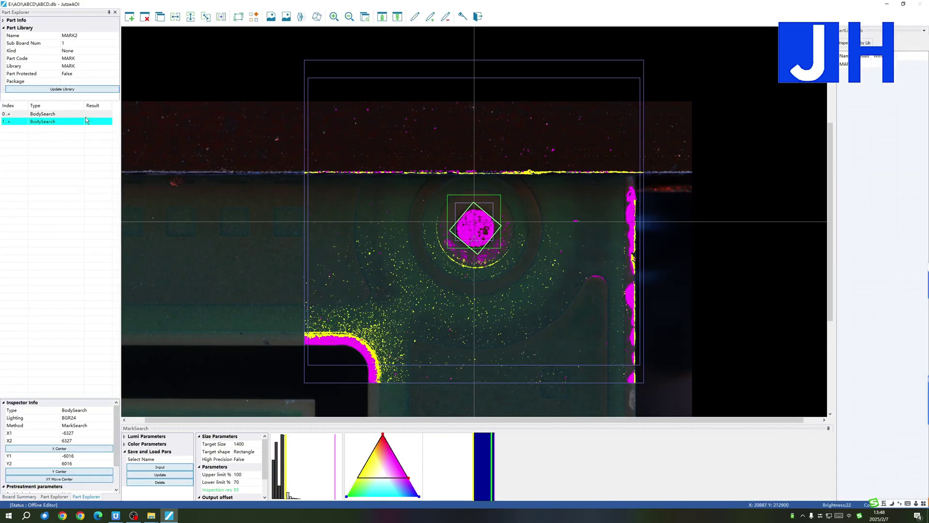
left_click(66, 114)
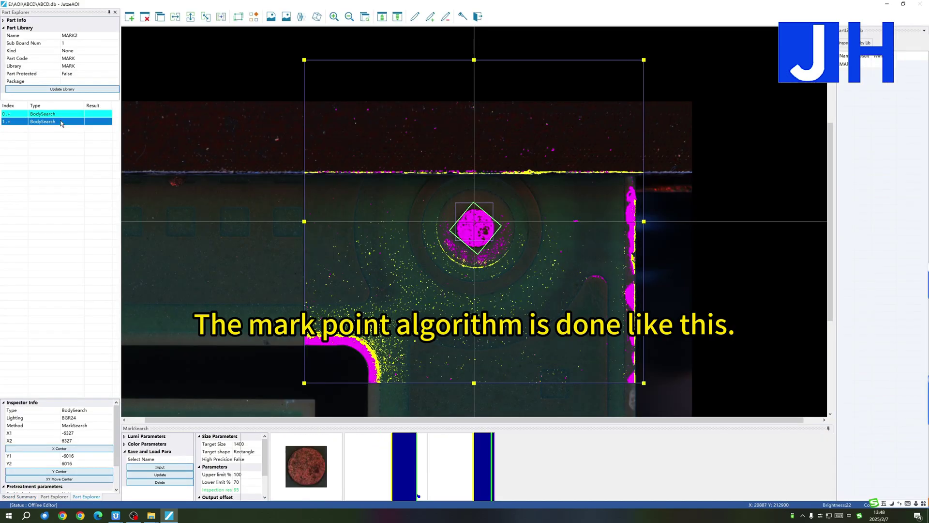
left_click(67, 121)
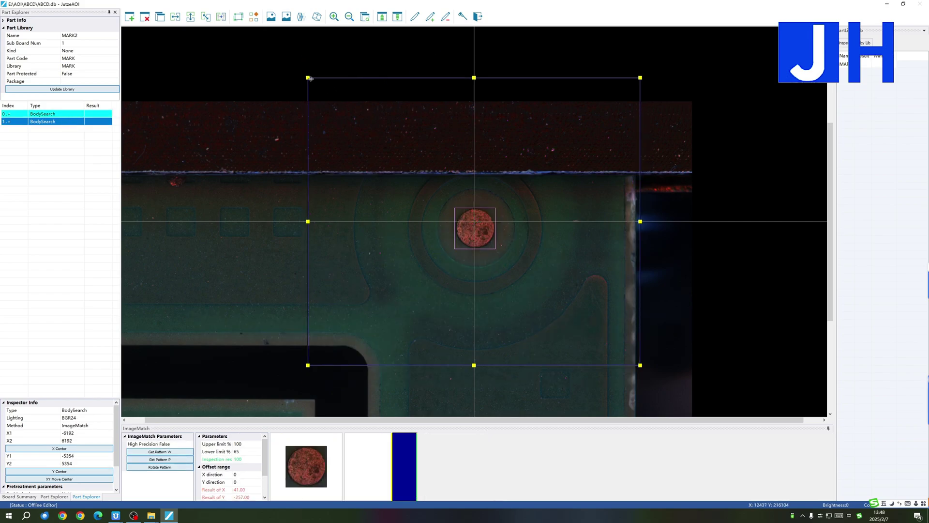
left_click(80, 115)
left_click(73, 123)
left_click(478, 19)
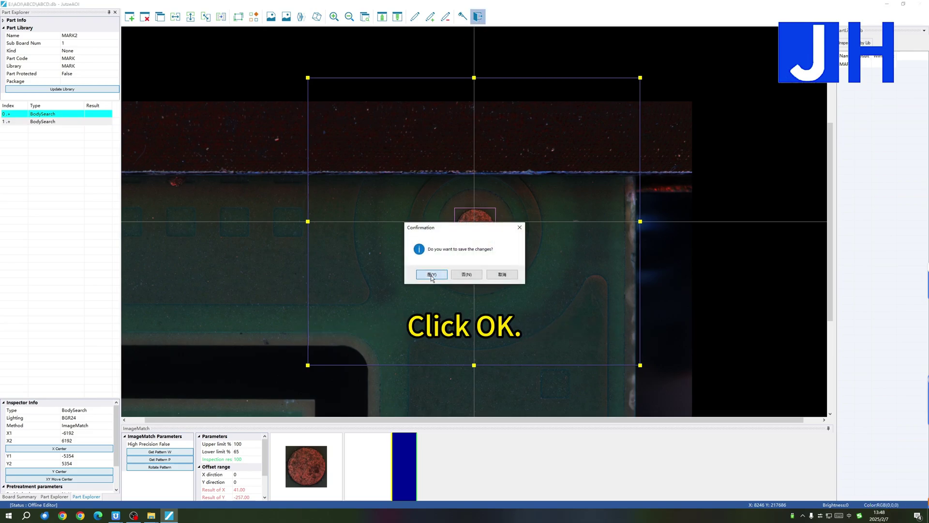
left_click(431, 274)
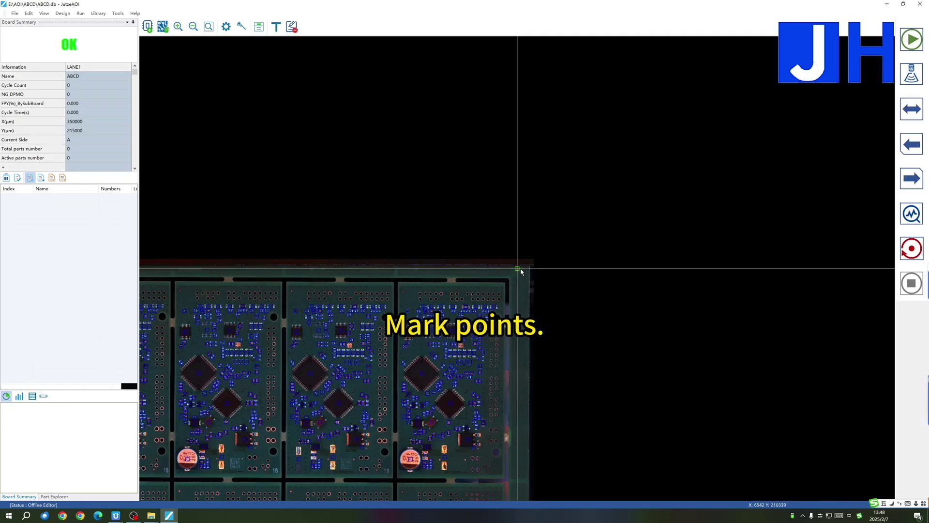
Step: Locate the MARK1 point at the panel's lower-left corner and open it in the part editor
double_click(184, 480)
double_click(213, 472)
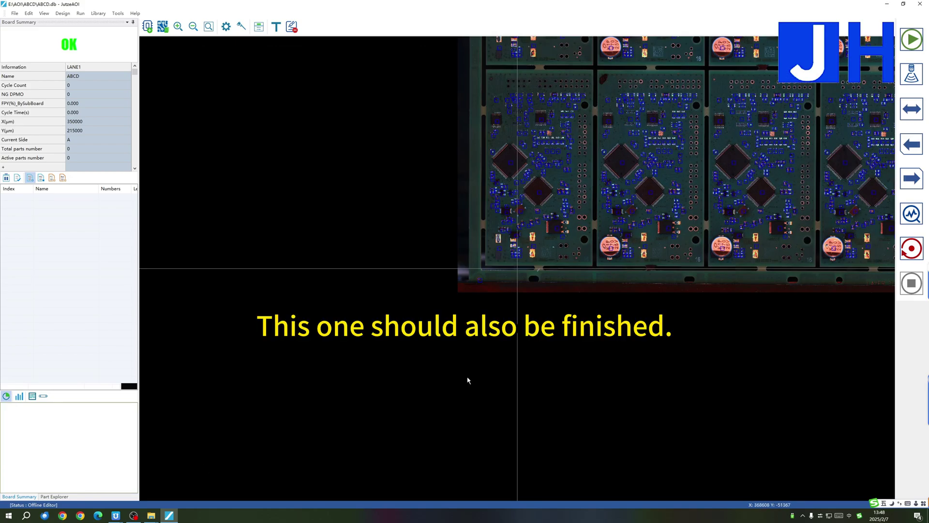
double_click(483, 279)
scroll(501, 271, "up", 2)
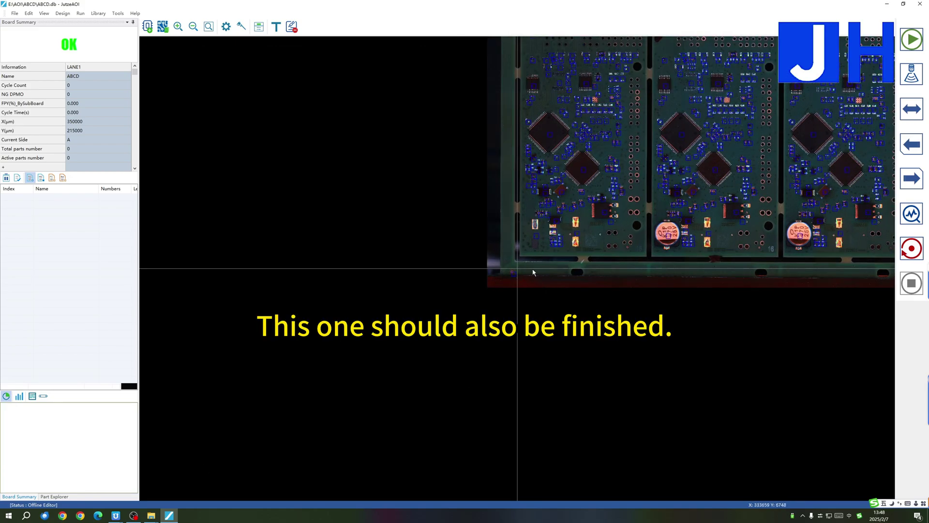
scroll(537, 276, "up", 1)
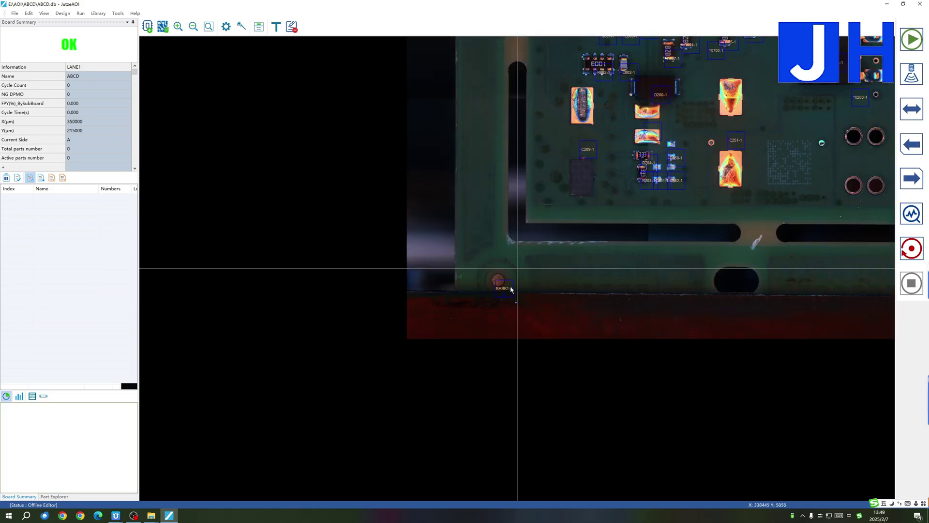
left_click(510, 288)
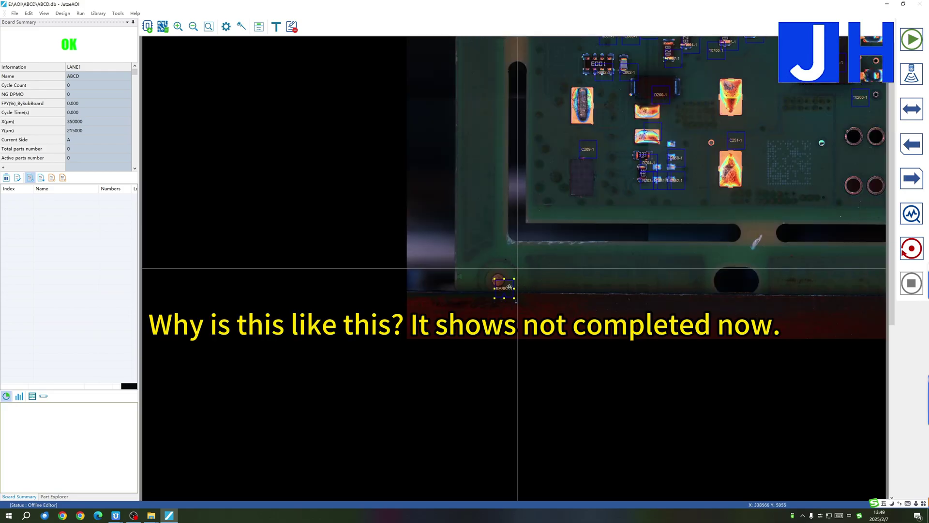
double_click(510, 288)
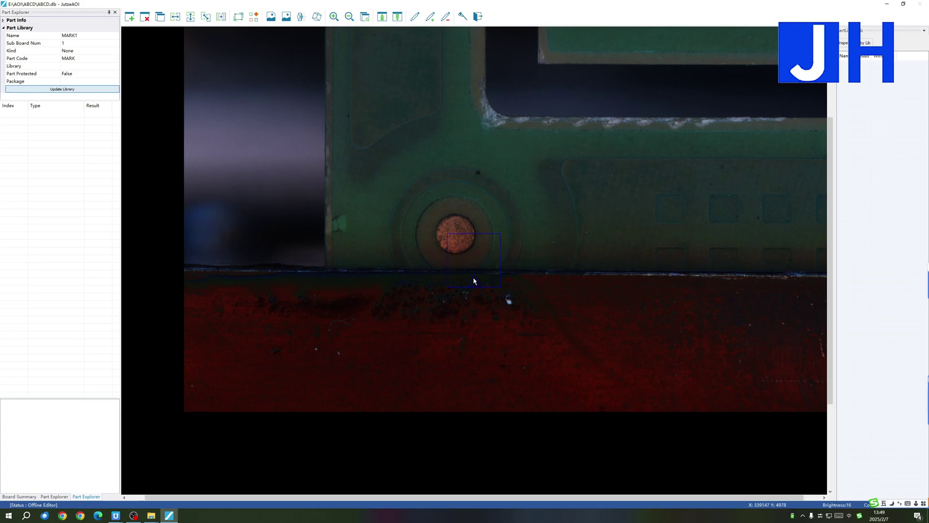
Step: Examine MARK1's Part Code, Package and available Kind options, and close its editor without saving
left_click(78, 59)
double_click(78, 59)
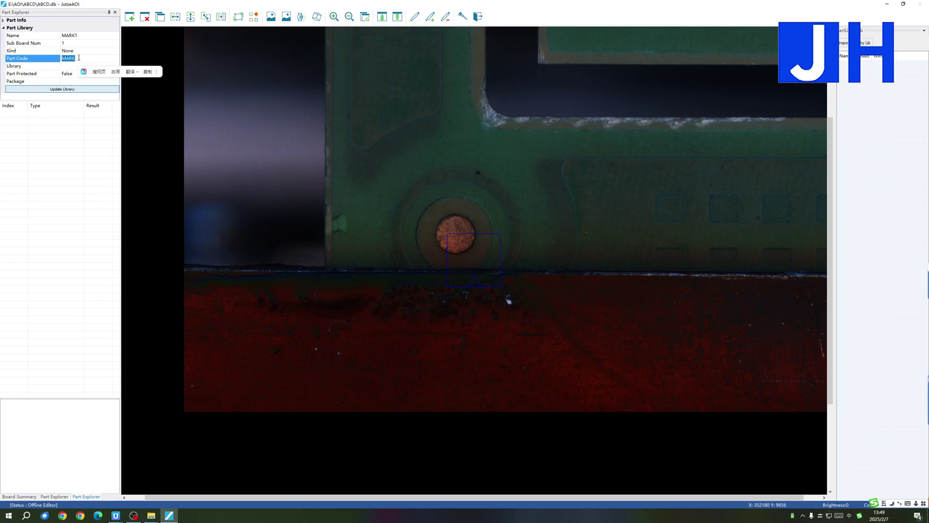
left_click(70, 80)
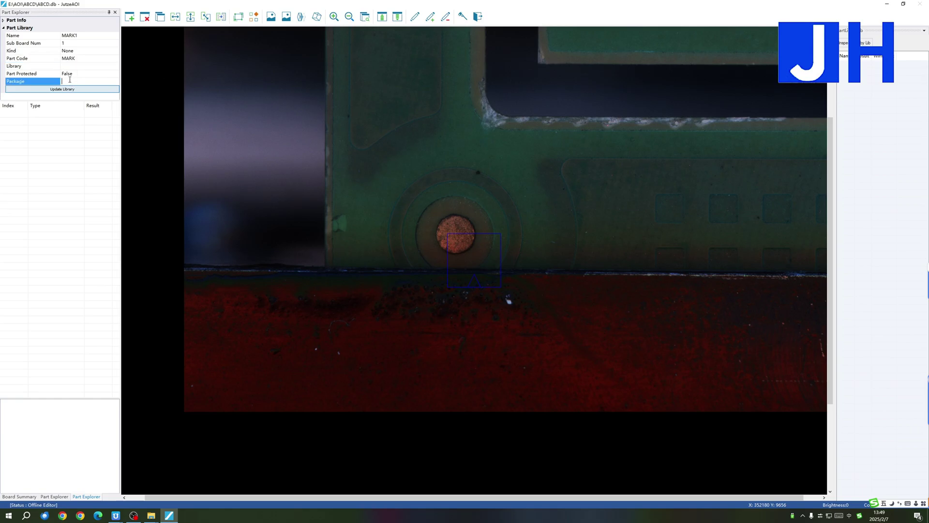
left_click(115, 51)
left_click(117, 51)
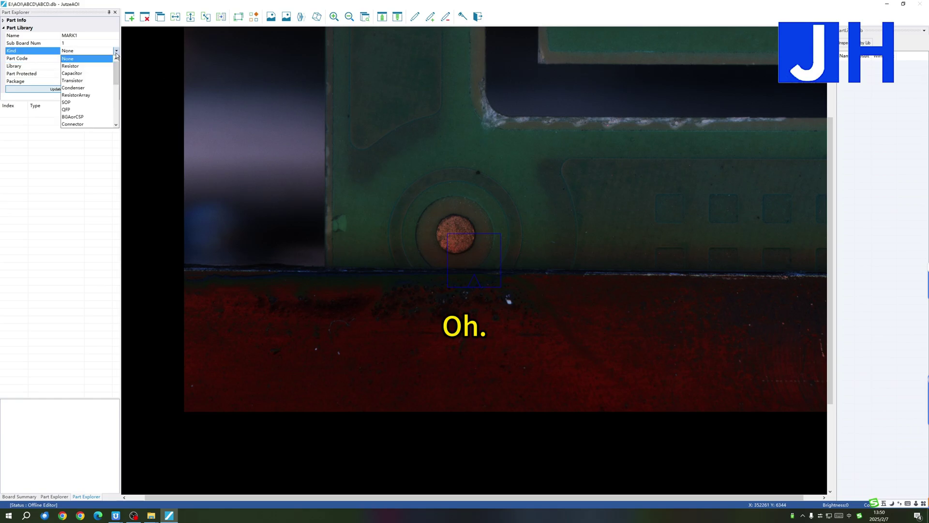
left_click_drag(115, 73, 117, 93)
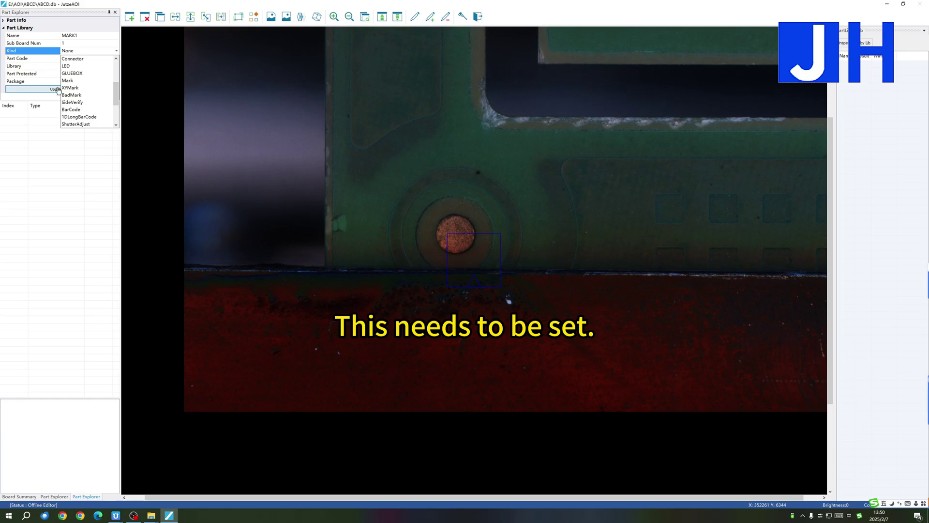
left_click(26, 138)
left_click(474, 19)
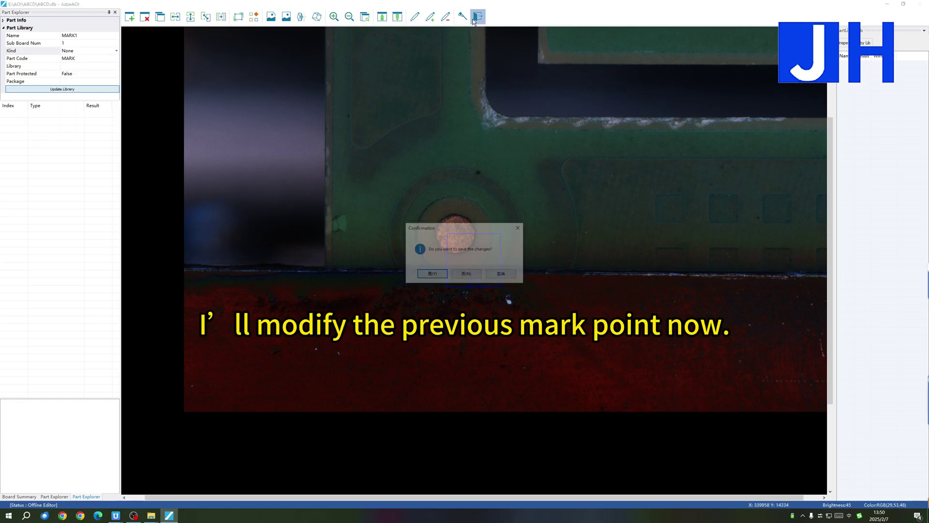
left_click(467, 273)
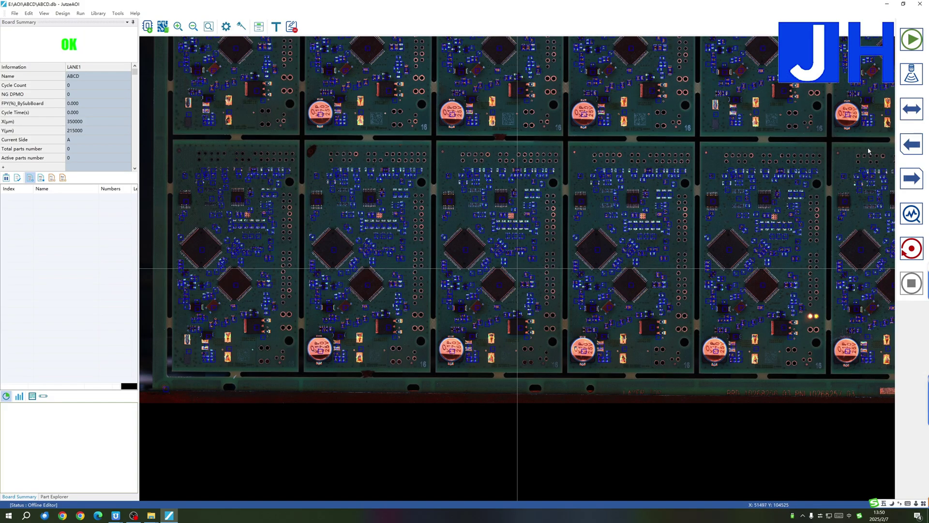
Step: Reopen MARK2 at the panel's upper-right corner and set its Kind to Mark
double_click(866, 136)
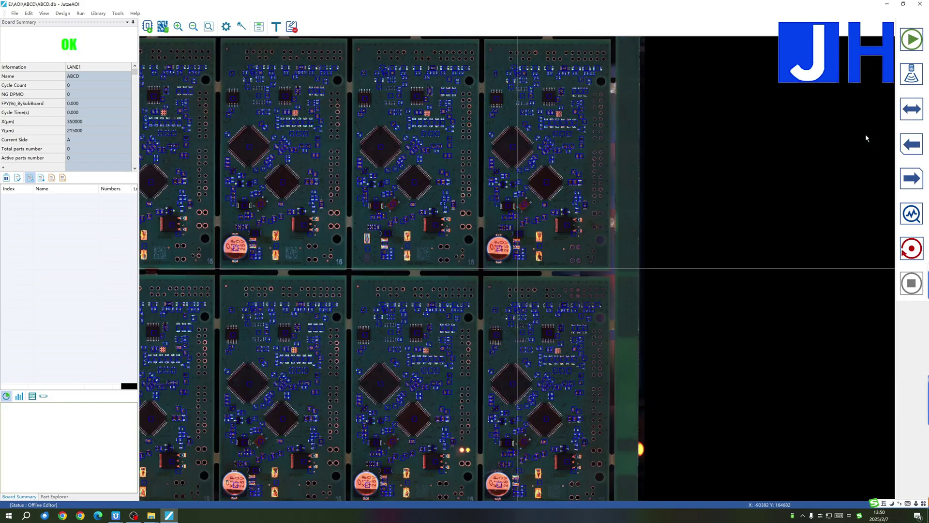
double_click(596, 86)
double_click(545, 206)
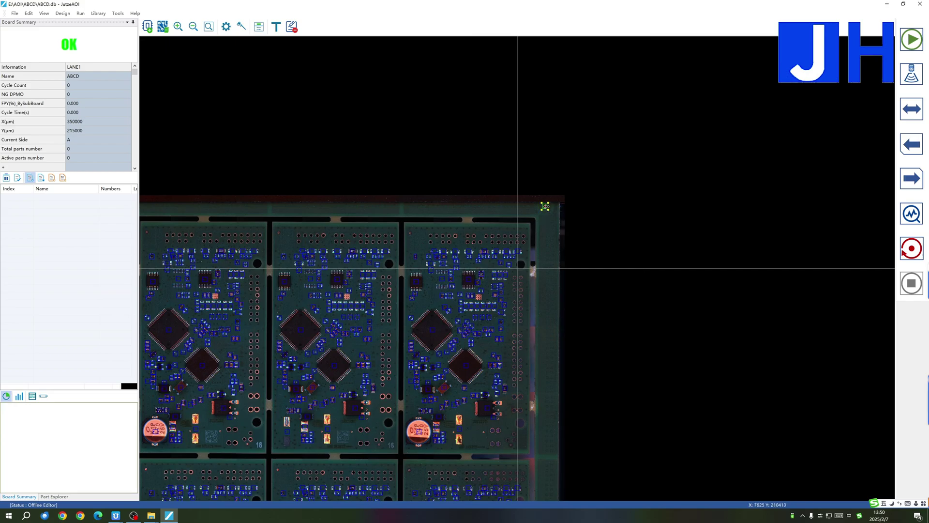
left_click(75, 50)
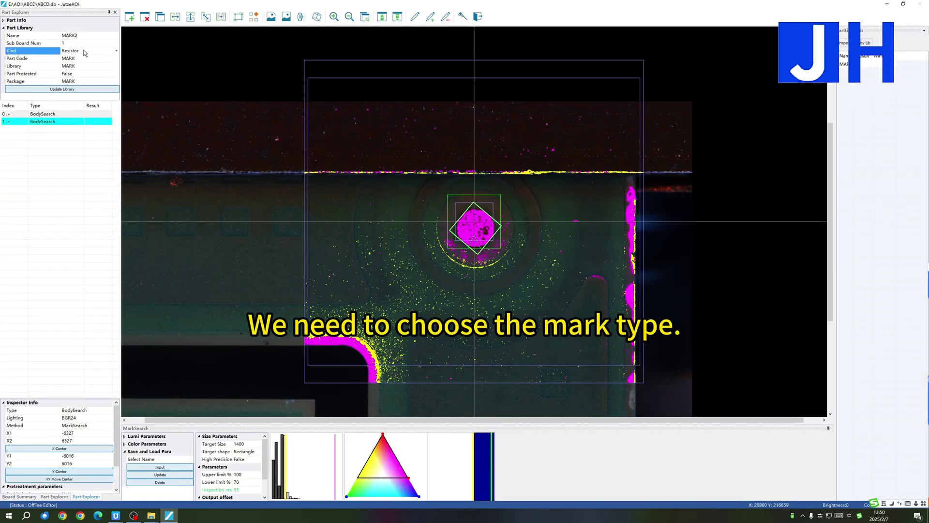
left_click(116, 51)
left_click_drag(117, 76, 116, 93)
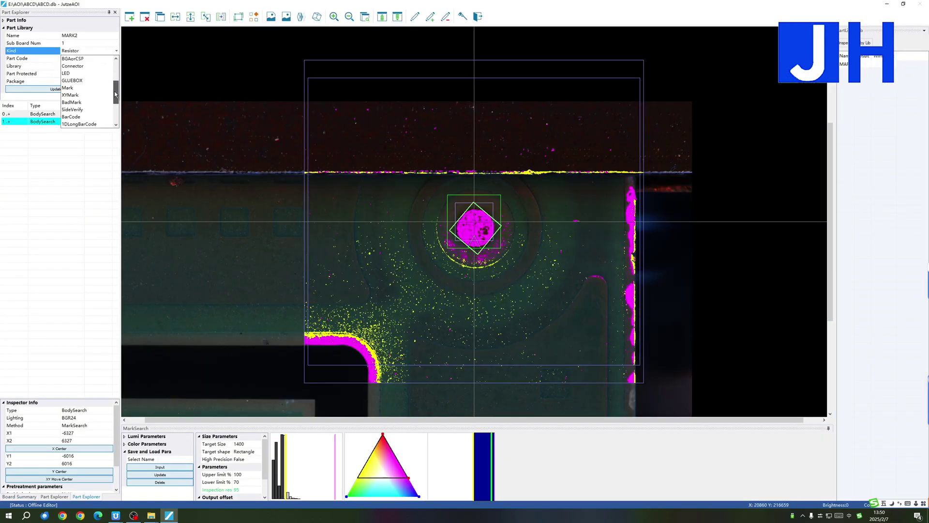
left_click(79, 89)
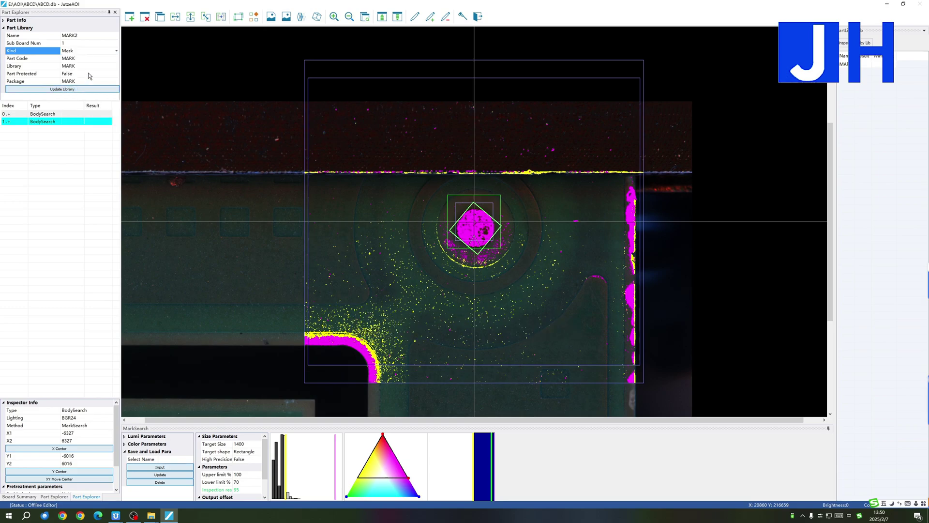
Step: Clear MARK2's Package value and reselect Mark as its Kind
left_click(43, 81)
key("BackSpace")
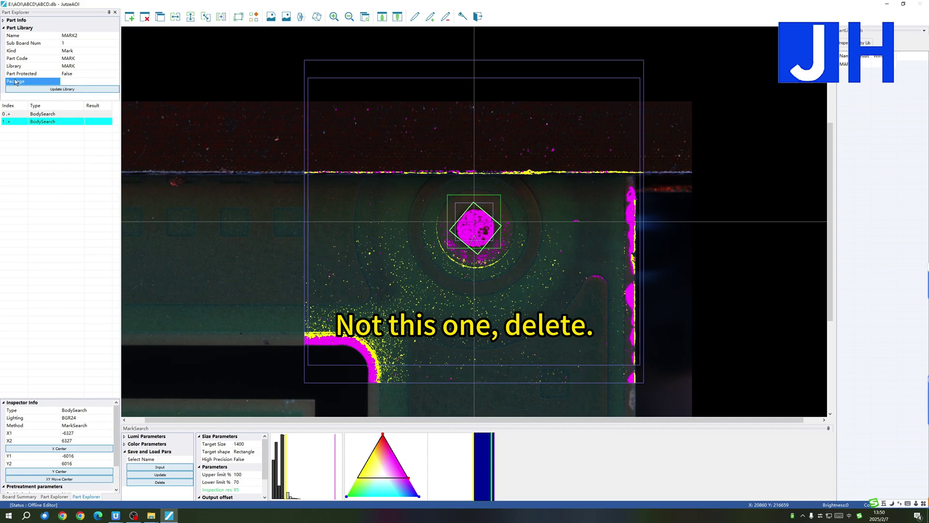
left_click(80, 51)
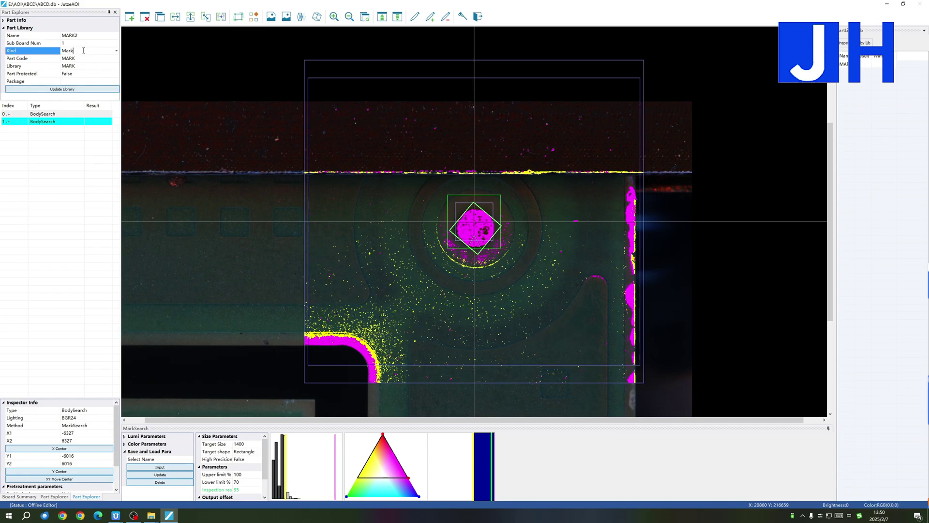
left_click(116, 51)
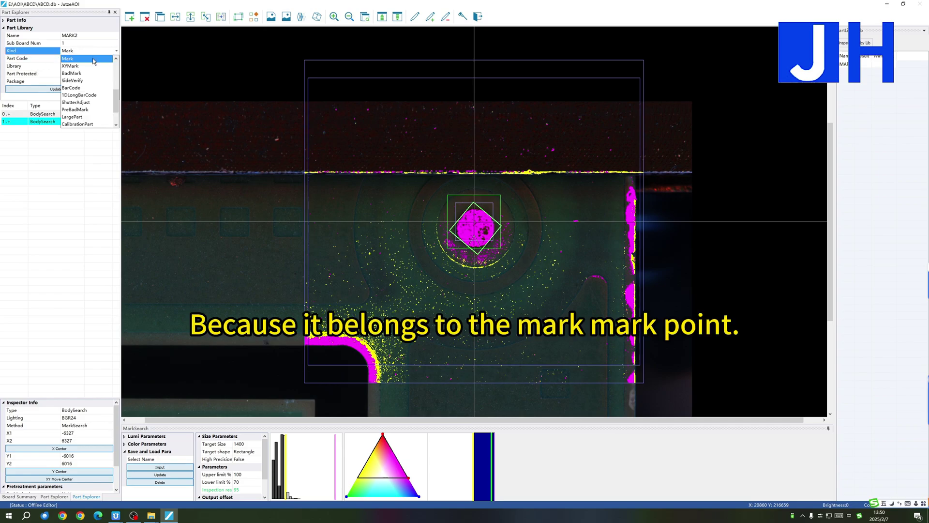
left_click(73, 59)
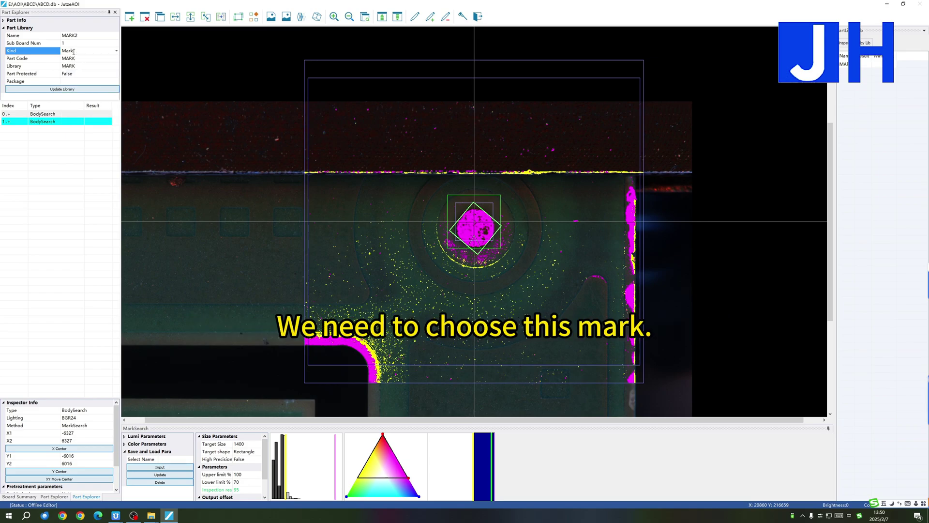
Step: Update MARK2 to the part library, confirming the link of code MARK to library MARK, and repeat the update once
left_click(75, 89)
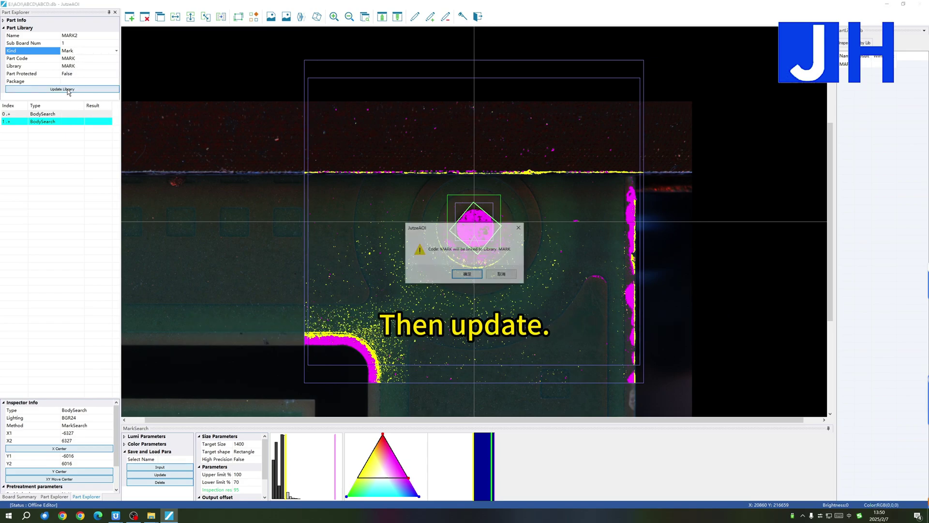
left_click(467, 271)
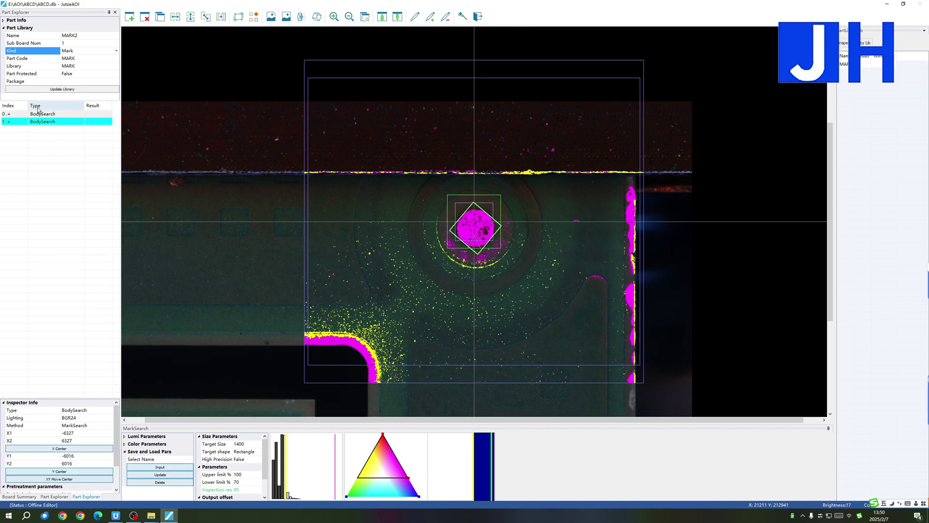
left_click(66, 89)
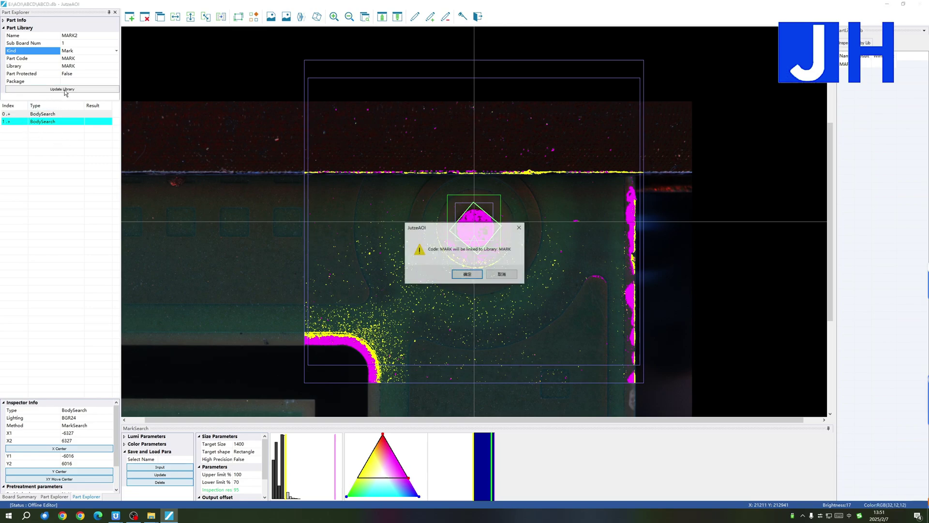
left_click(467, 274)
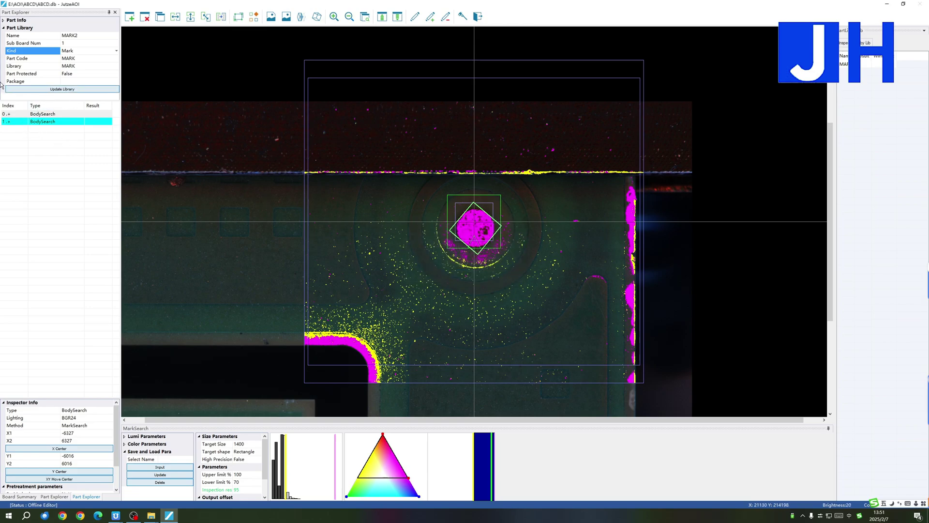
Step: Reselect Mark as MARK2's Kind and update the part library with it once more
left_click(117, 52)
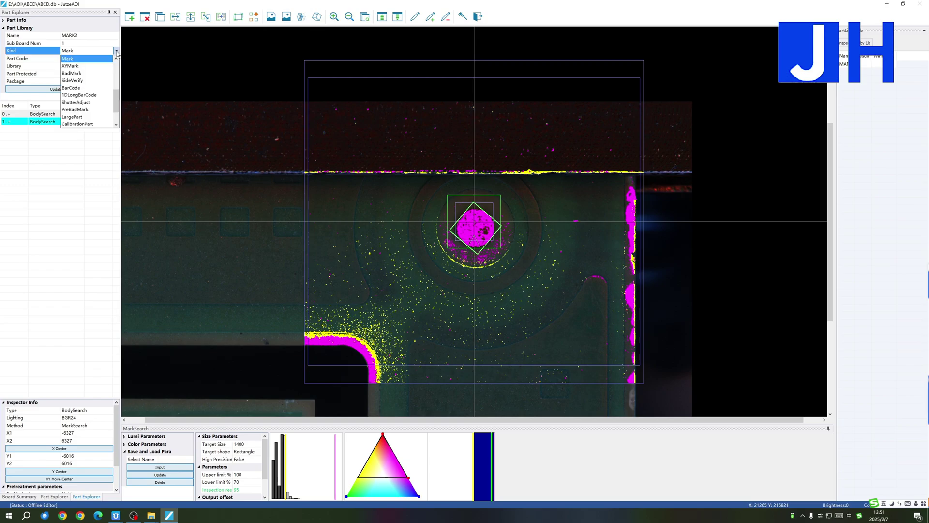
left_click(90, 58)
left_click(62, 89)
left_click(467, 274)
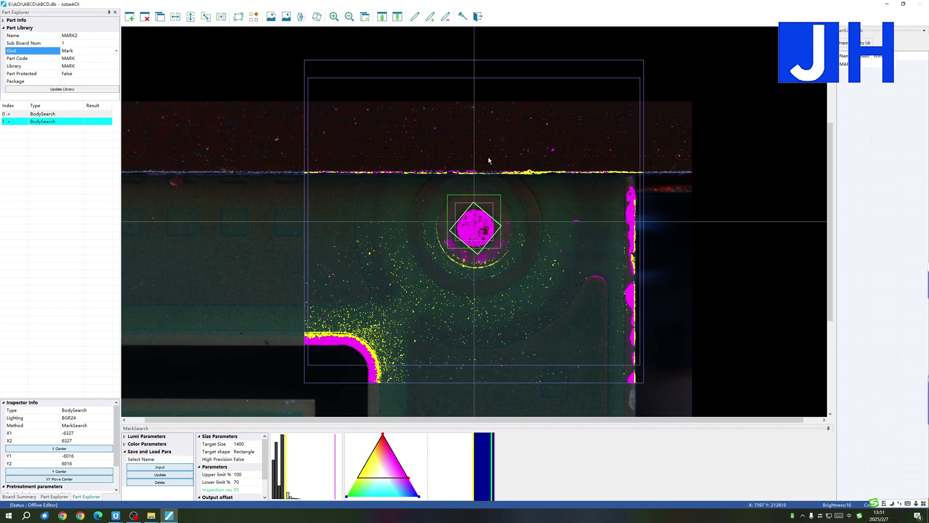
Step: Close MARK2's editor and open MARK1 at the panel's lower-left corner for editing
left_click(478, 17)
left_click(430, 277)
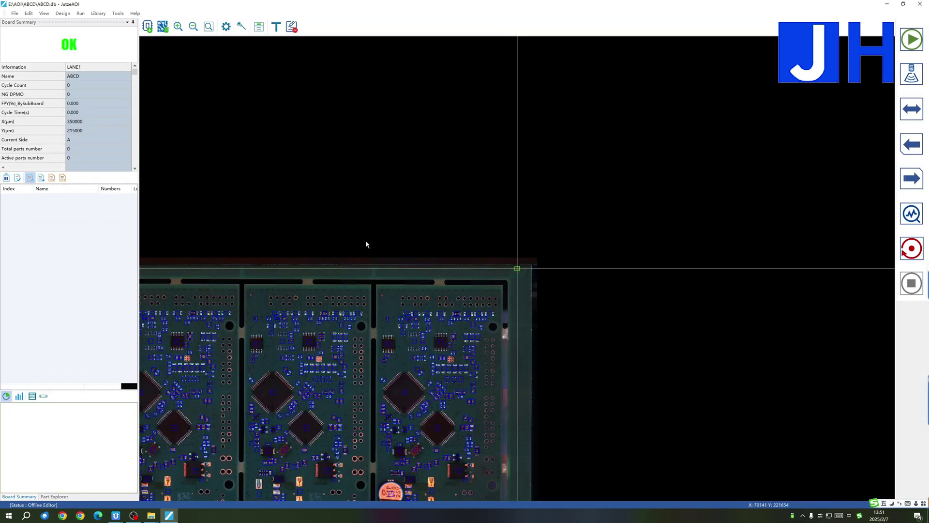
double_click(240, 409)
scroll(240, 407, "down", 1)
double_click(217, 417)
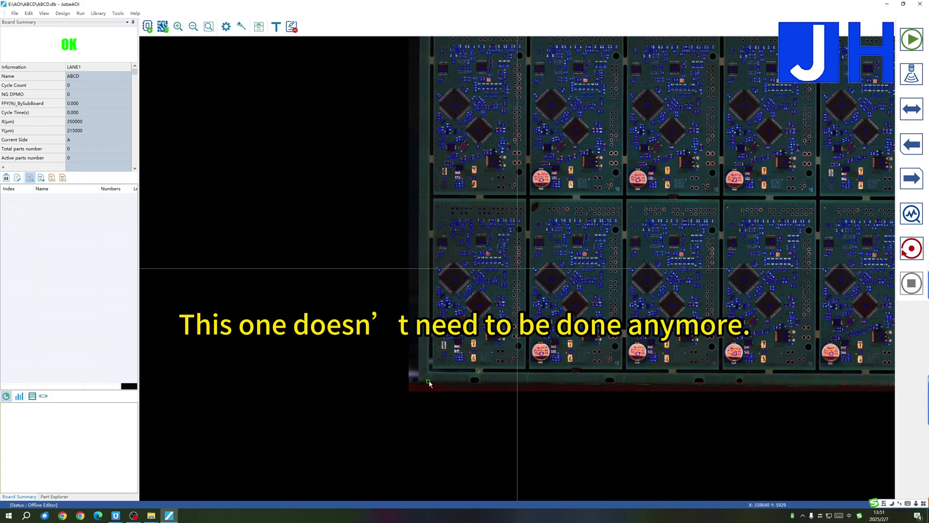
double_click(459, 380)
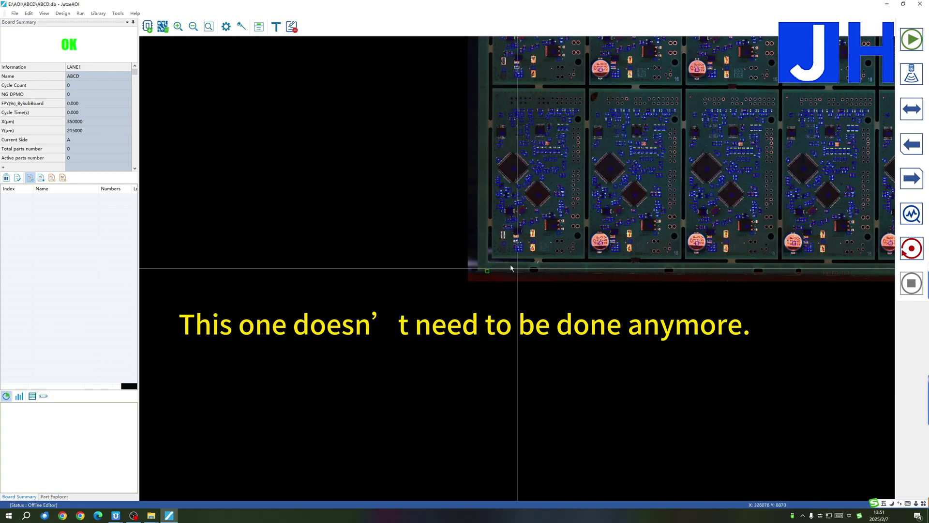
scroll(486, 277, "up", 5)
scroll(362, 314, "down", 4)
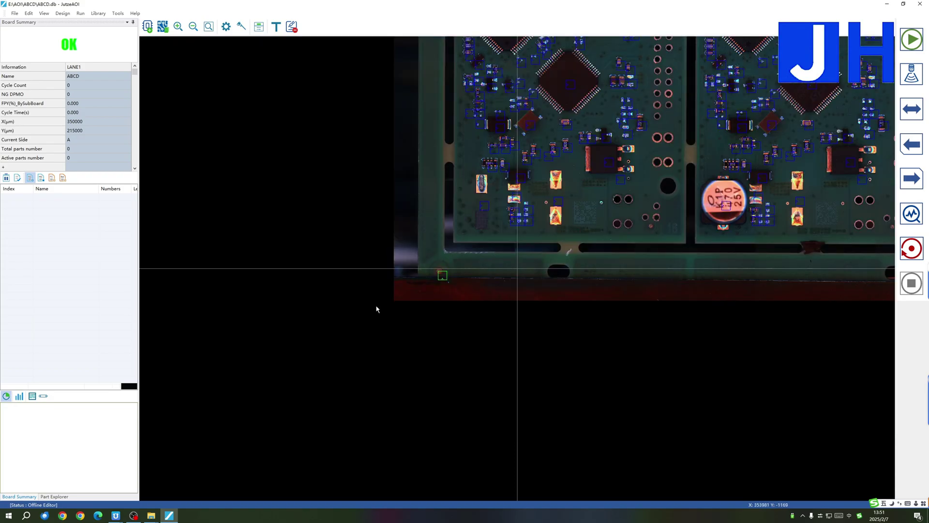
double_click(443, 275)
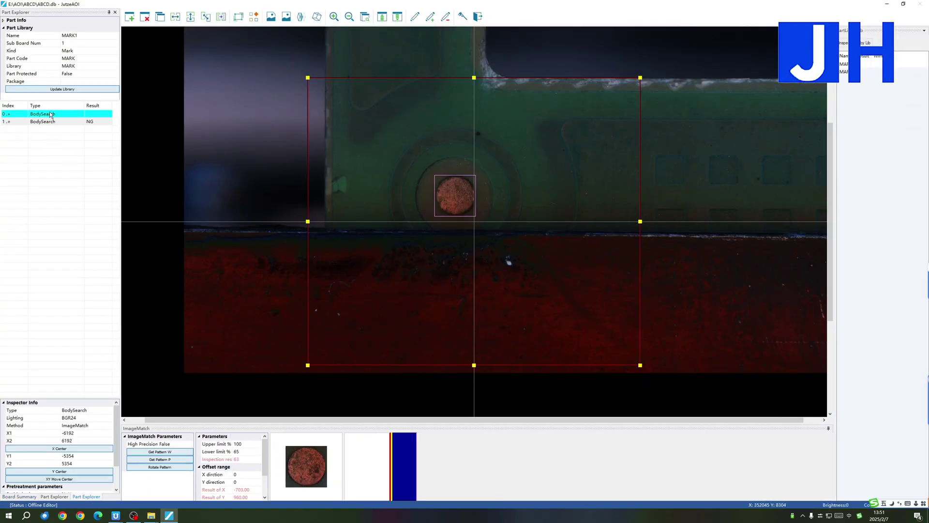
Step: Check MARK1's two BodySearch windows and set the ImageMatch window's Lower limit % to 50
key("Down")
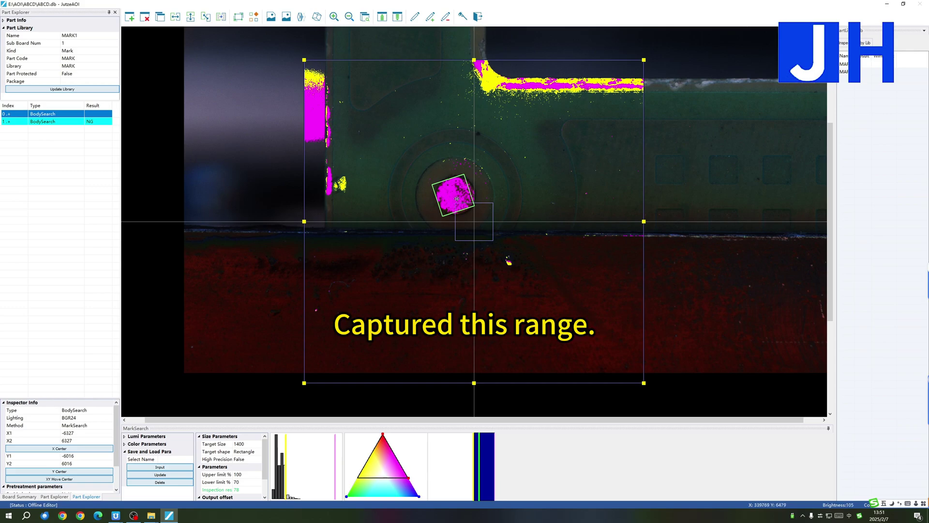
left_click(44, 122)
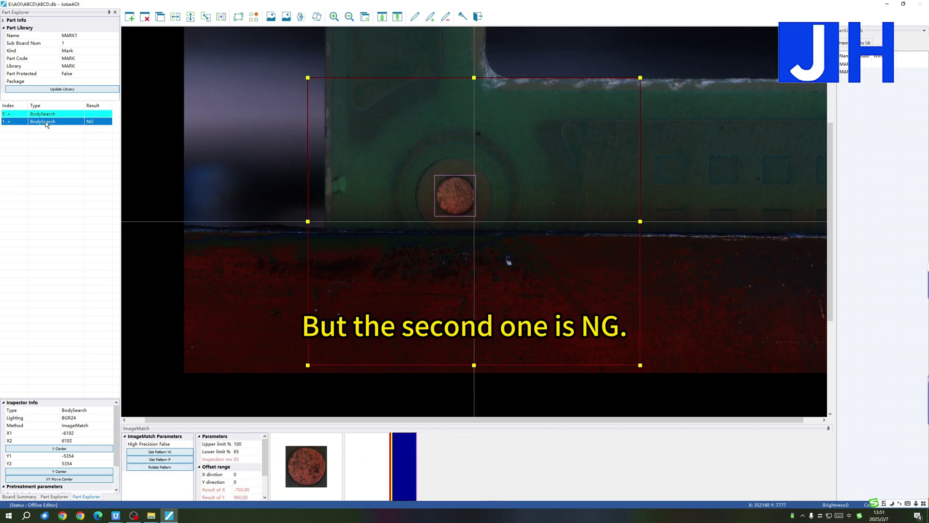
left_click(246, 459)
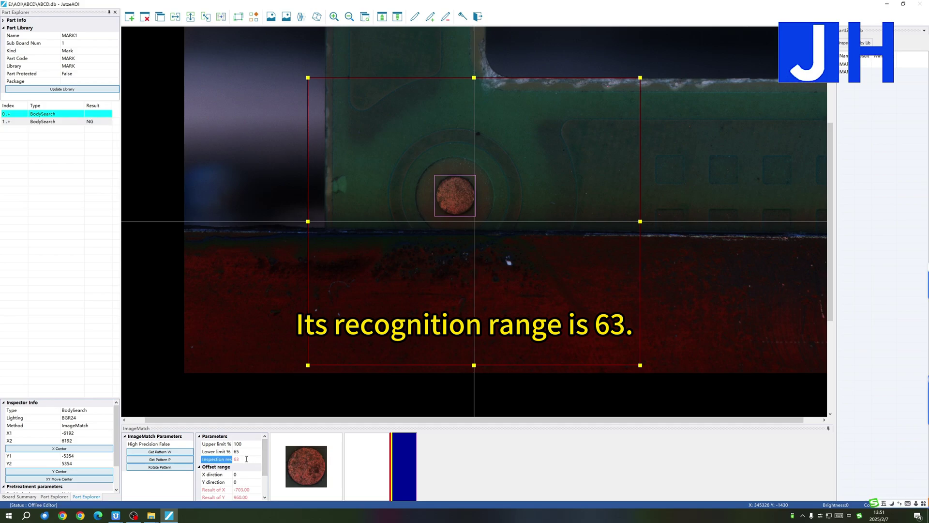
double_click(246, 458)
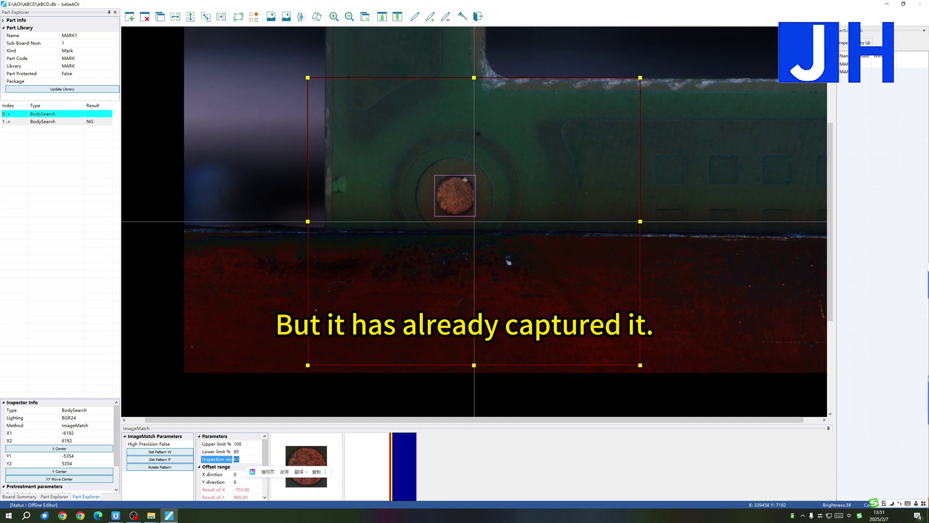
left_click(241, 459)
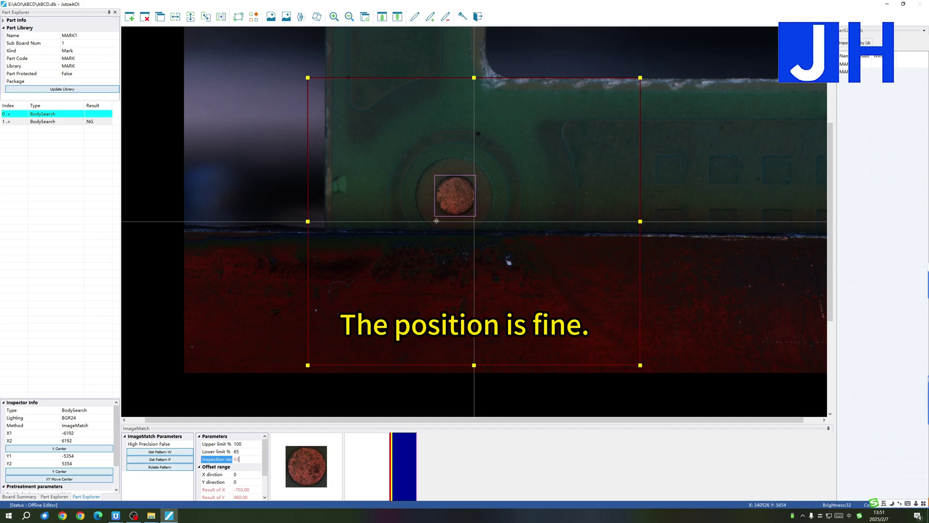
double_click(248, 452)
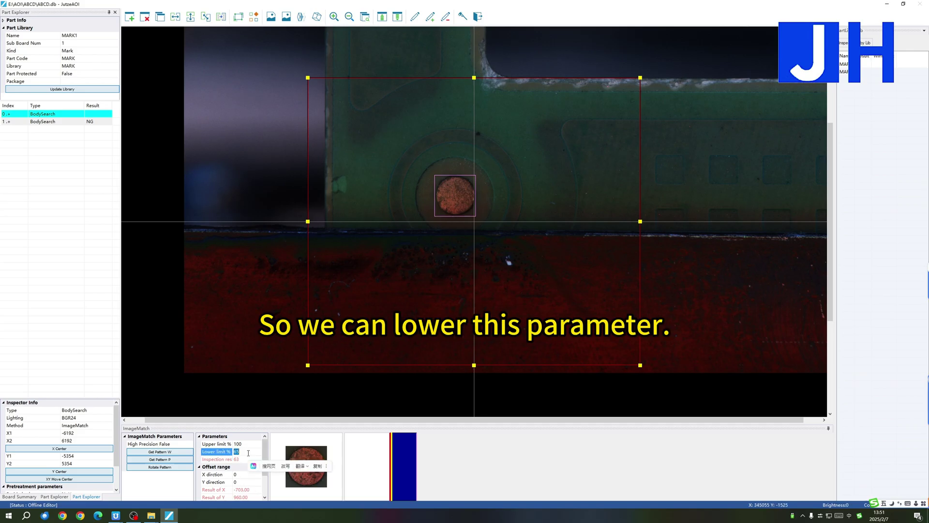
type("50")
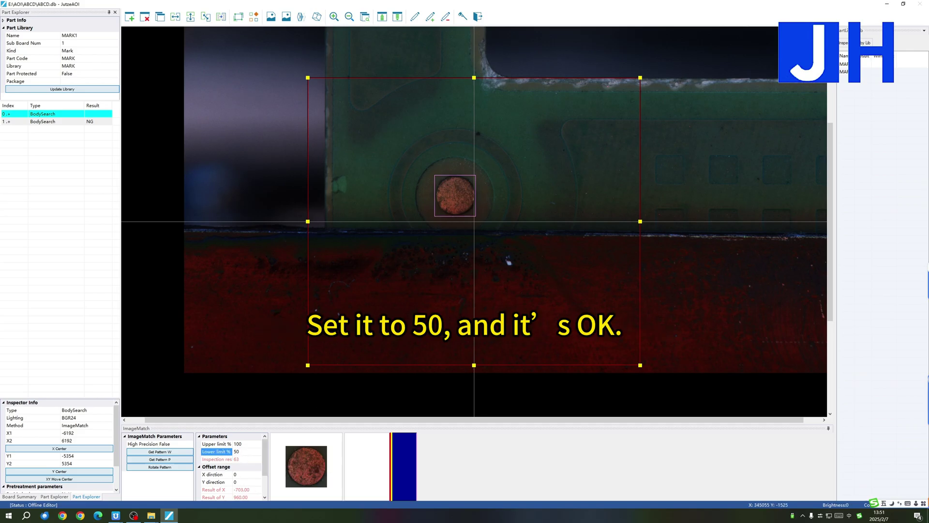
key("Return")
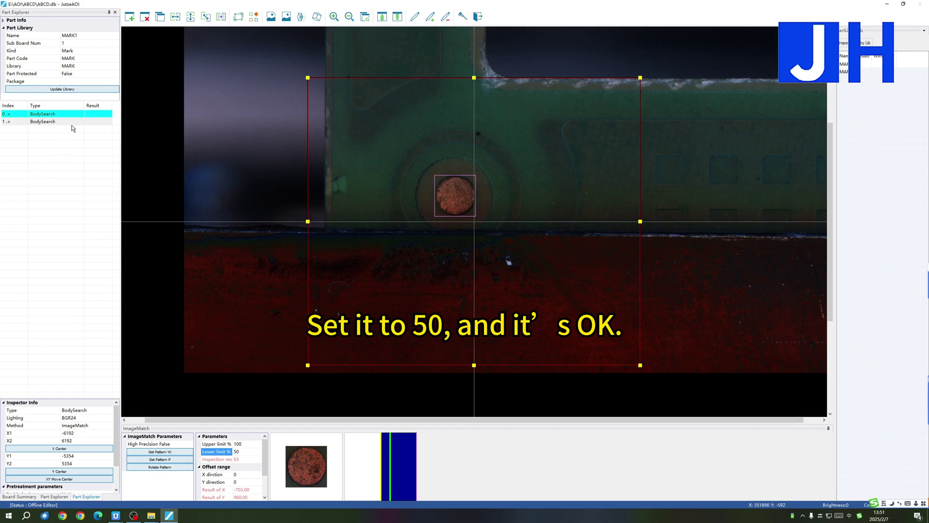
left_click(72, 124)
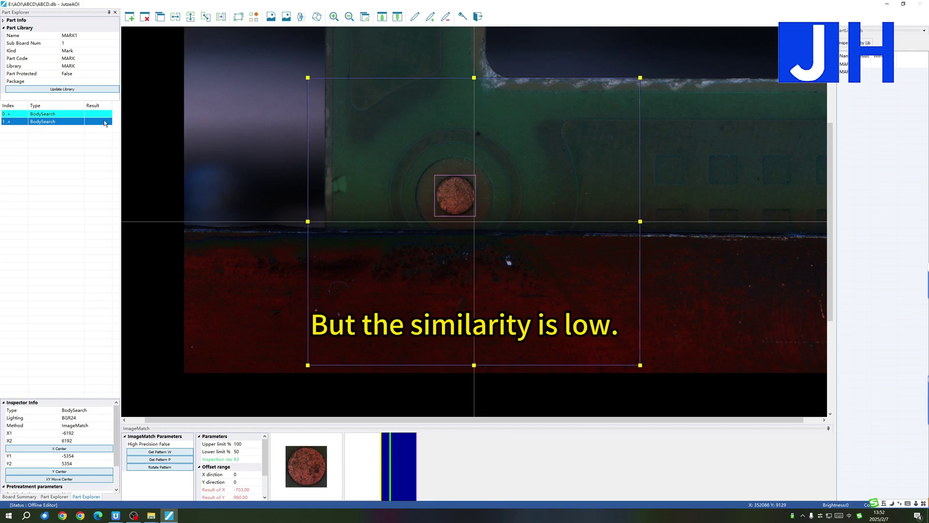
Step: Update the part library with MARK1's parameters, confirm the update, and close its editor with the changes saved
left_click(72, 90)
left_click(466, 274)
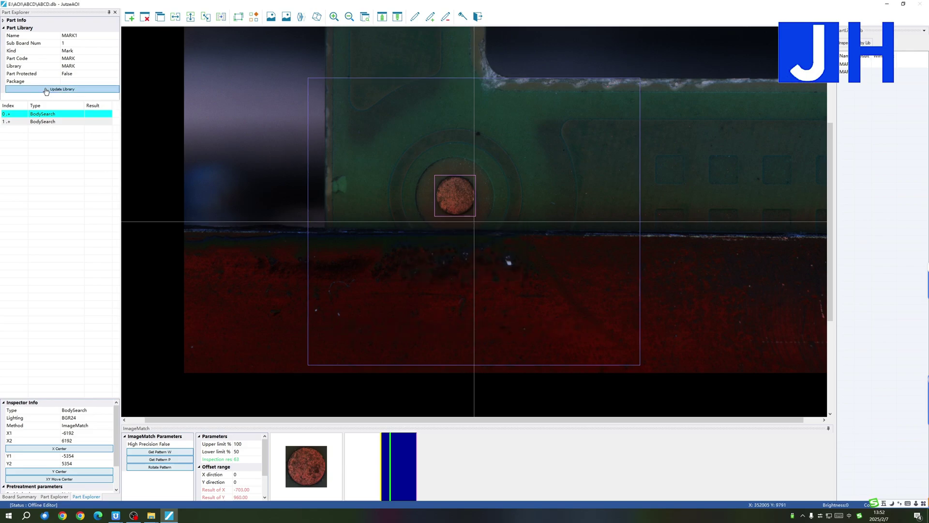
left_click(467, 275)
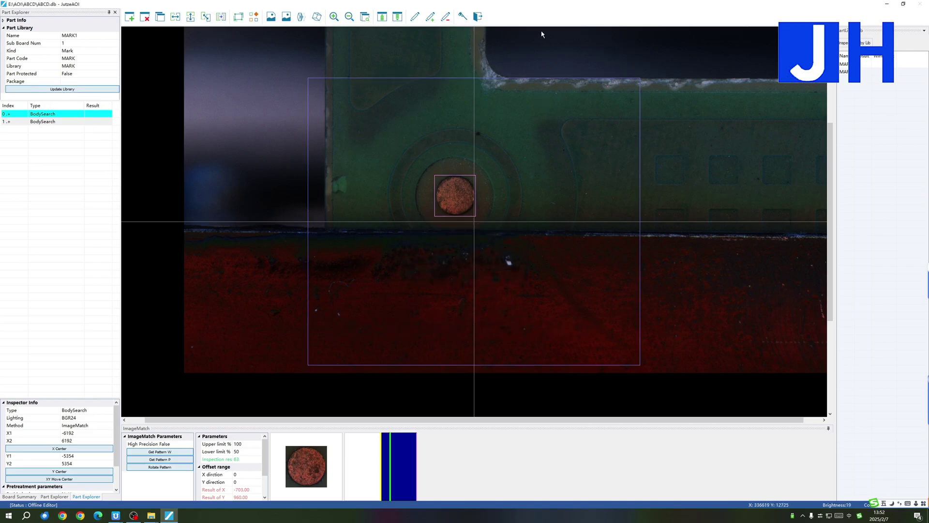
left_click(485, 16)
left_click(430, 274)
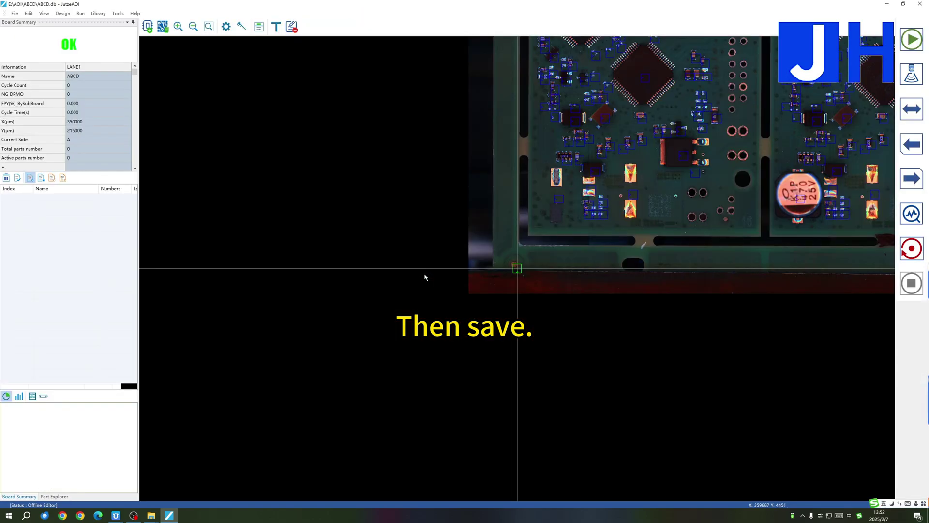
Step: Examine the component windows across the sub-boards and the whole panel with both mark points
left_click(696, 241)
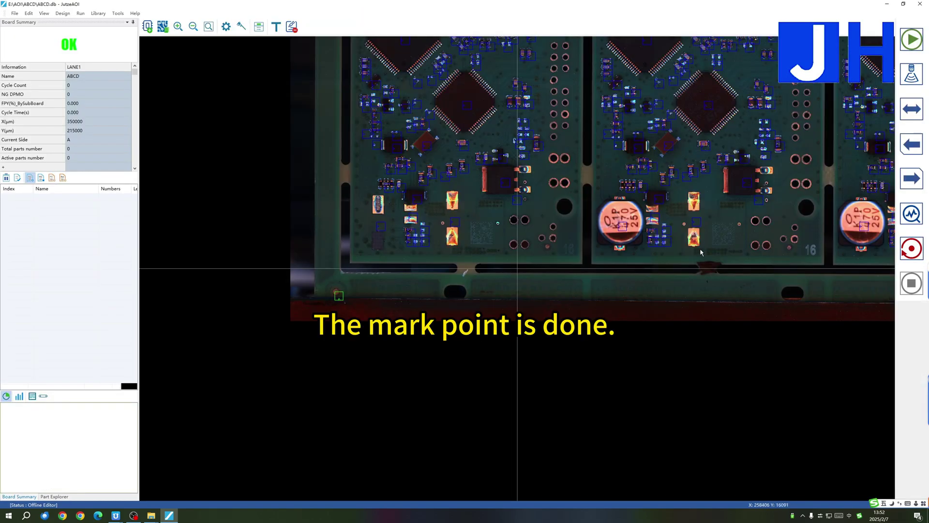
left_click(740, 256)
left_click(831, 131)
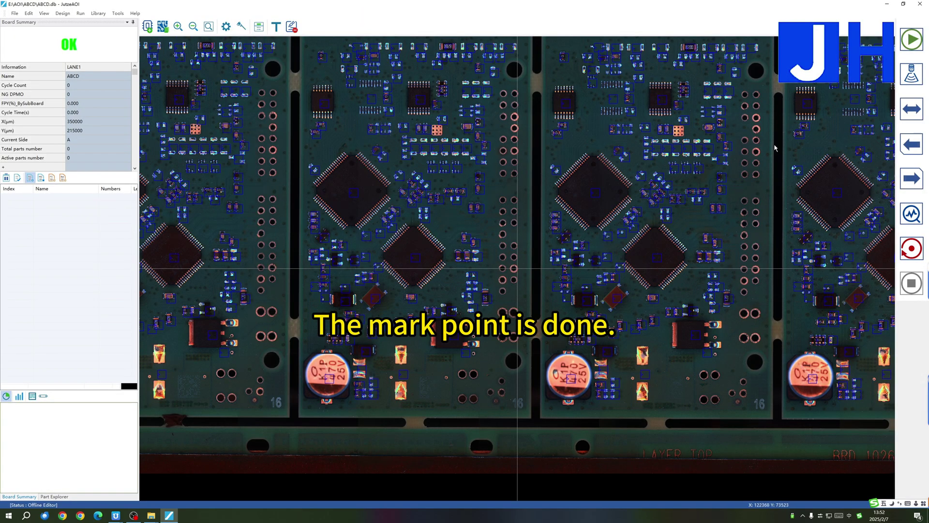
left_click(748, 160)
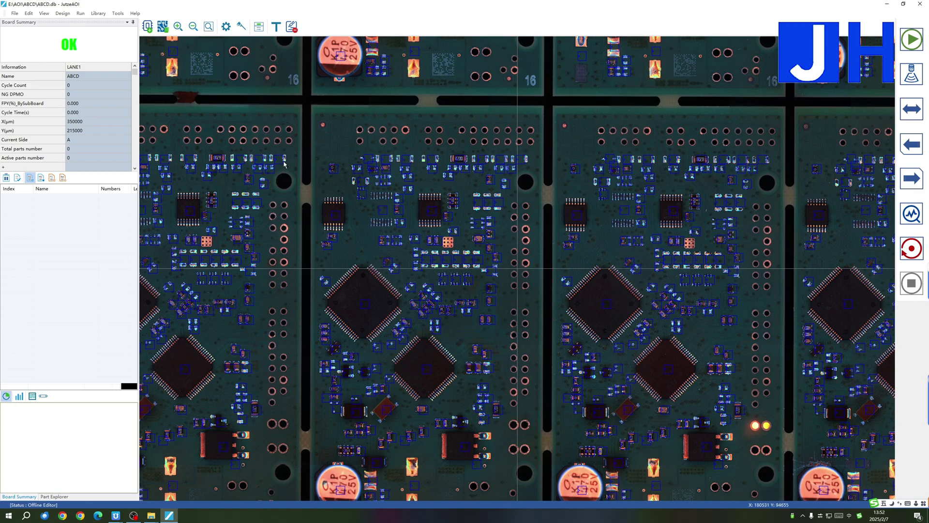
scroll(536, 231, "down", 3)
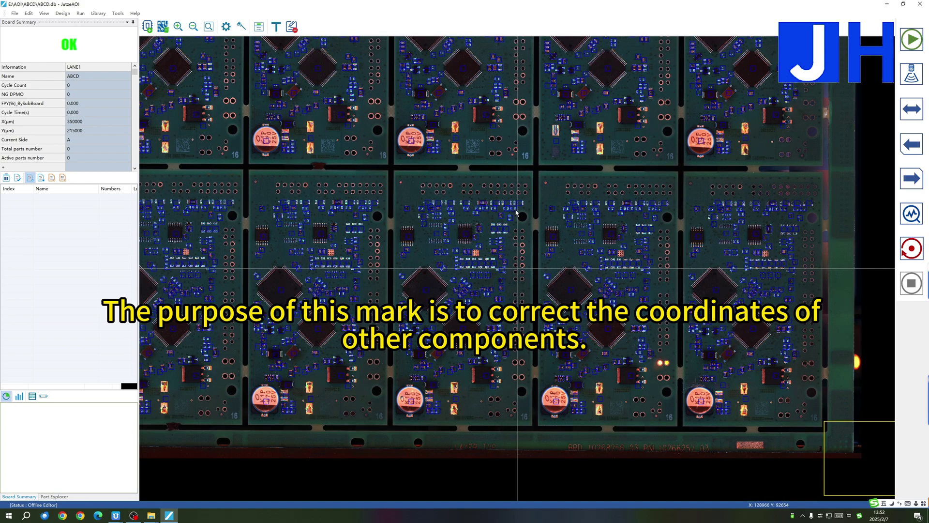
scroll(536, 231, "down", 2)
scroll(536, 232, "down", 1)
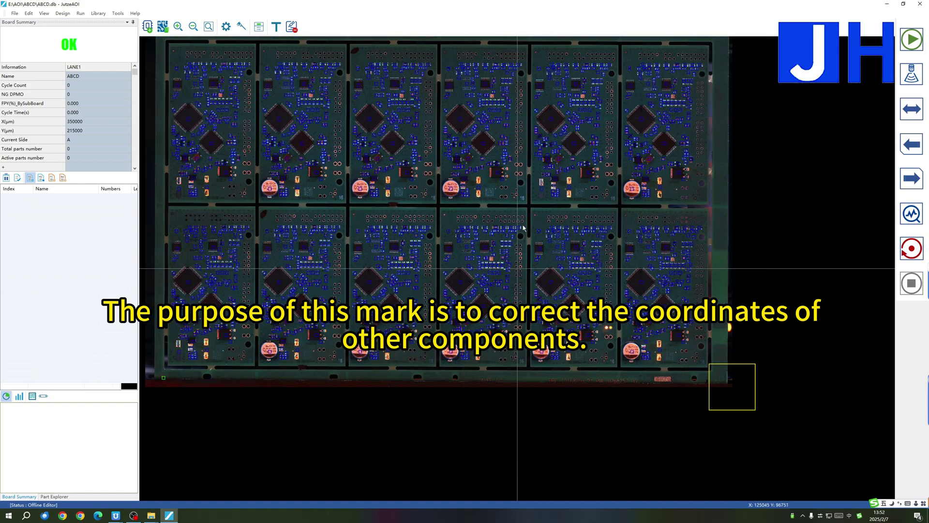
left_click(423, 206)
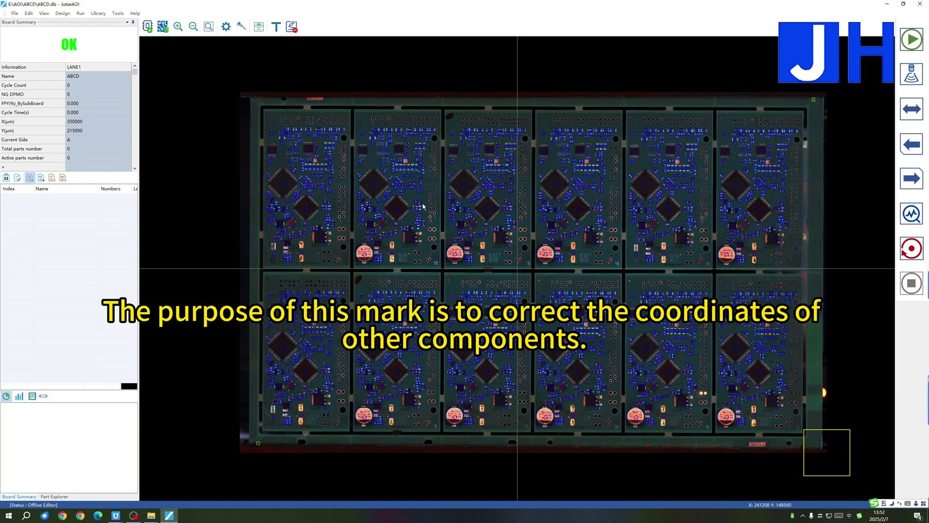
Step: Run the Inspect Mark test on the panel to correct the component coordinates
left_click(81, 14)
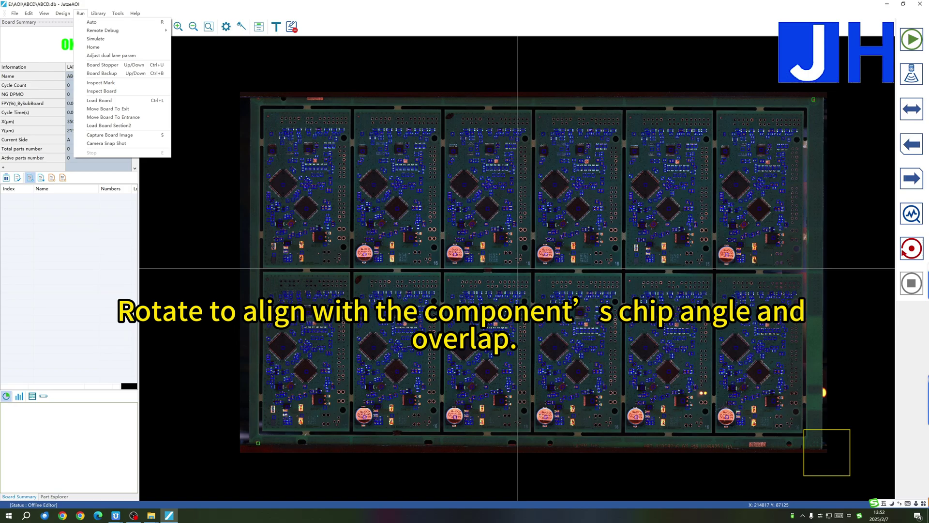
left_click(467, 307)
left_click(467, 307)
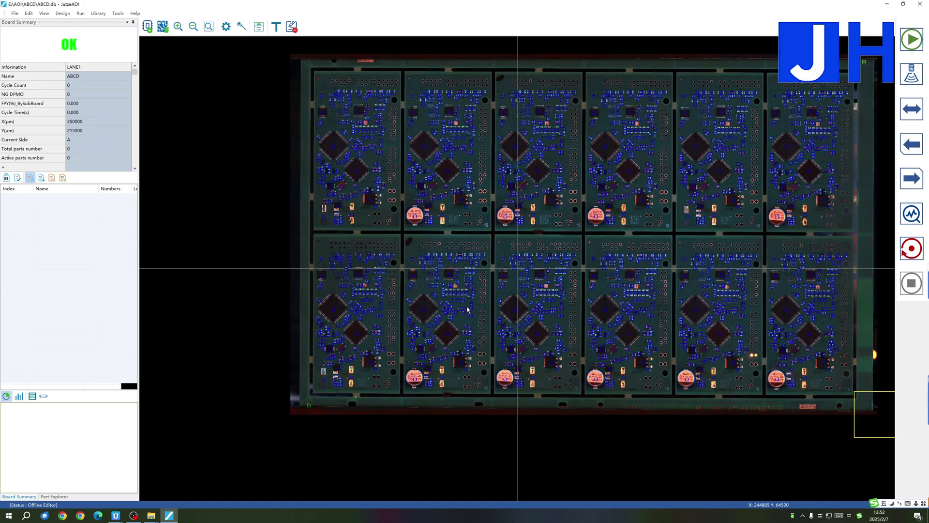
left_click(593, 245)
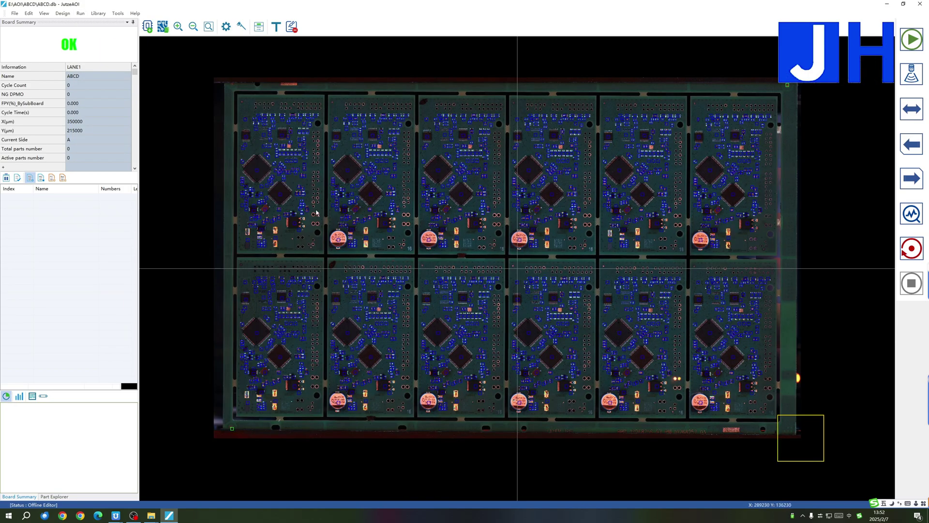
left_click(81, 13)
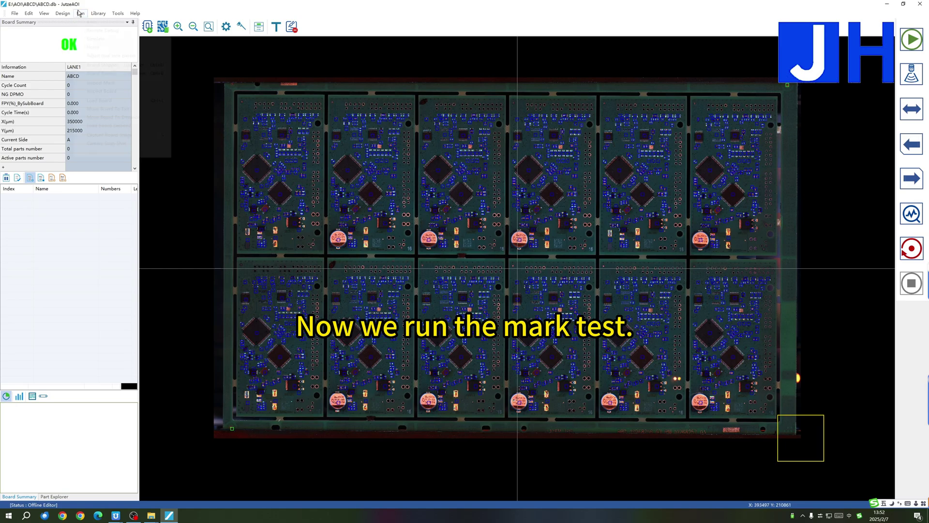
left_click(125, 83)
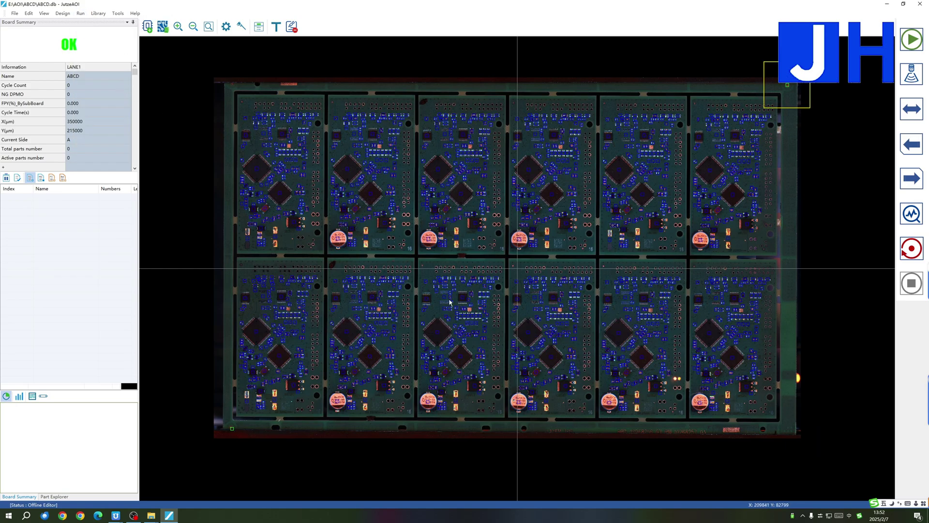
Step: Examine up close how the component windows line up with the chips and pads on the lower sub-boards
scroll(272, 264, "up", 5)
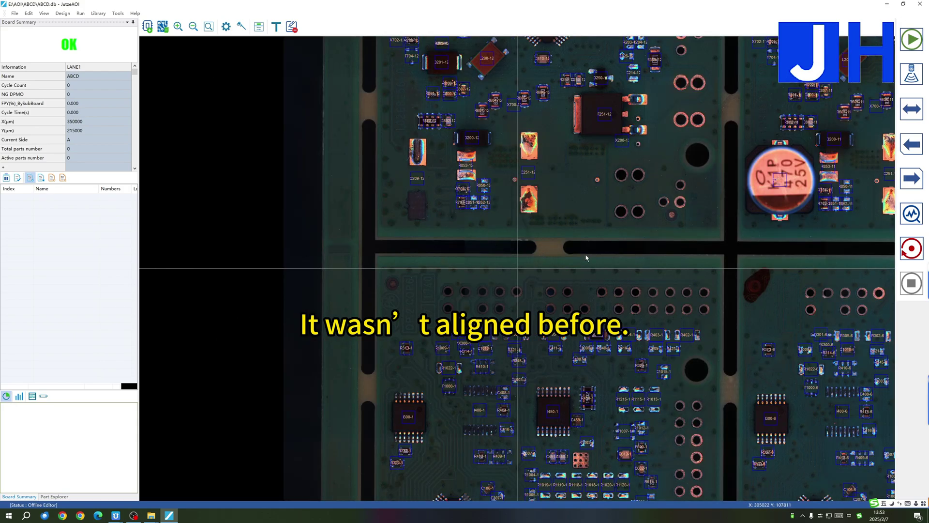
scroll(535, 379, "down", 3)
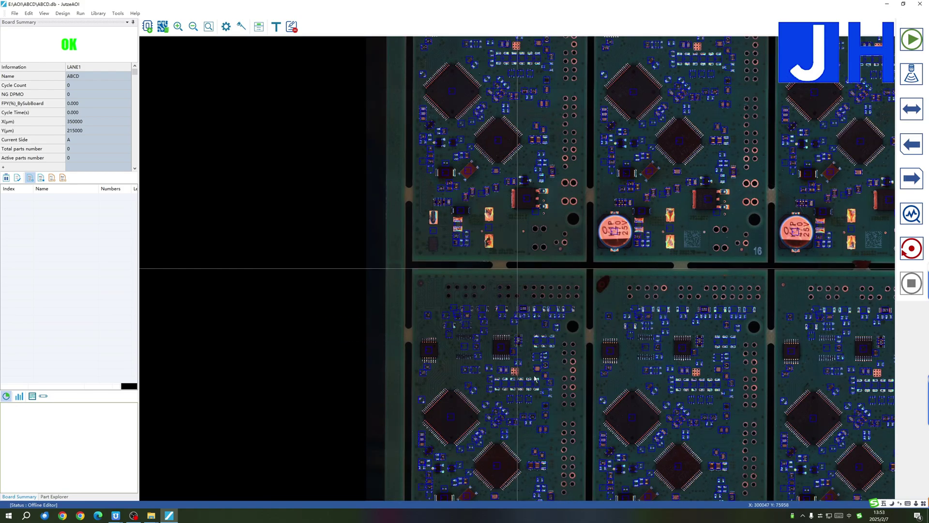
left_click(579, 355)
left_click(691, 354)
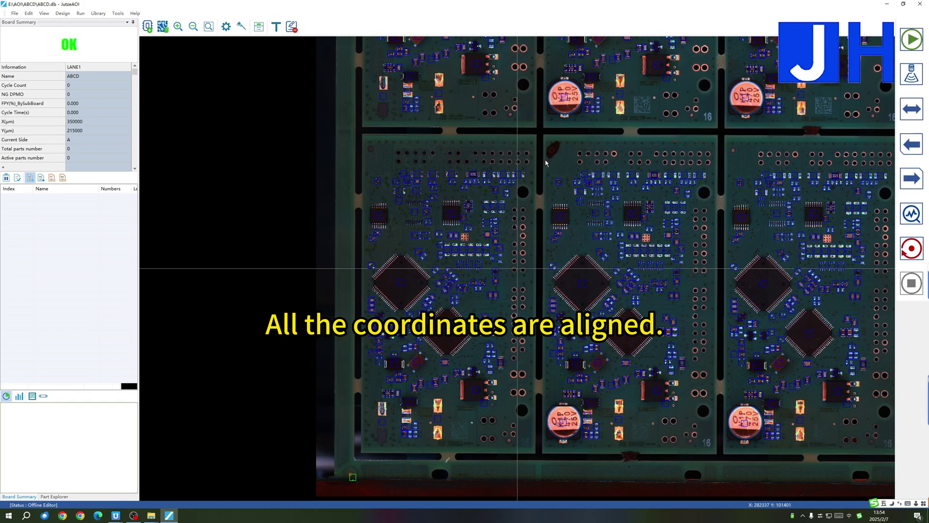
scroll(498, 209, "up", 2)
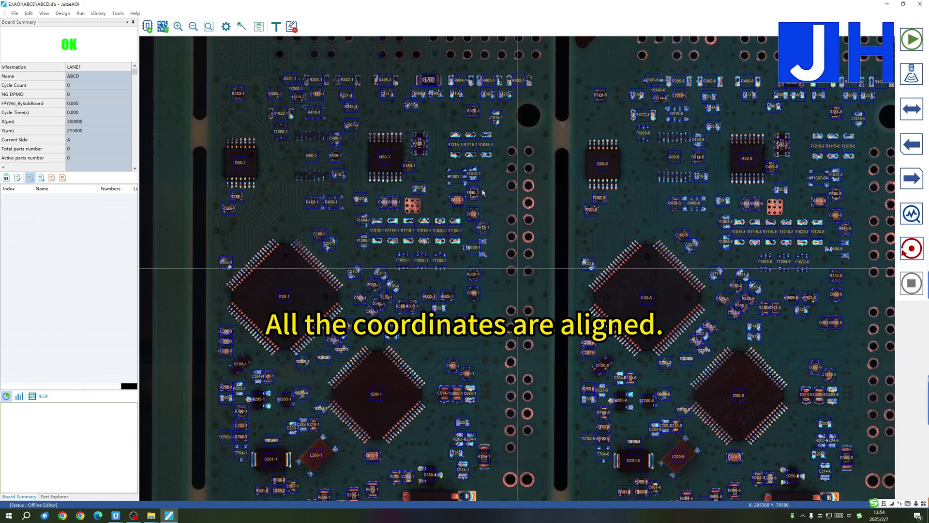
scroll(482, 192, "up", 3)
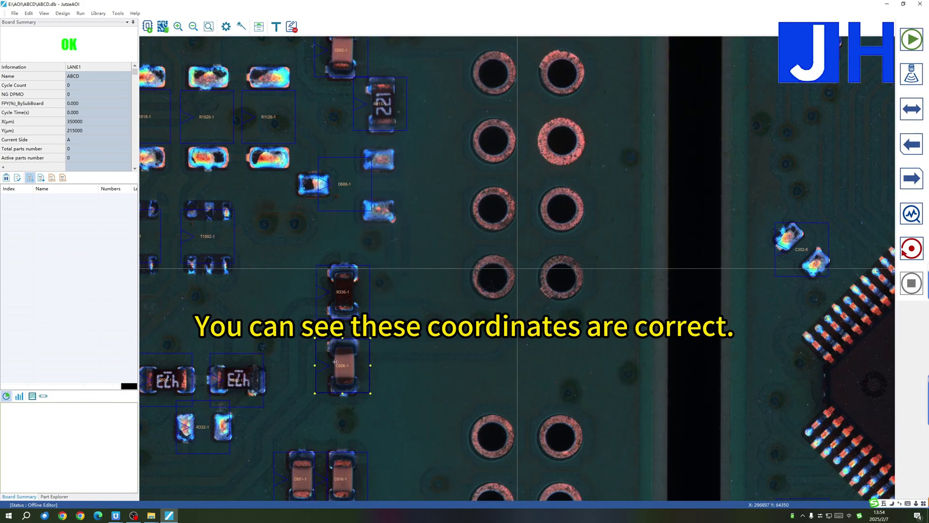
left_click(235, 371)
double_click(772, 271)
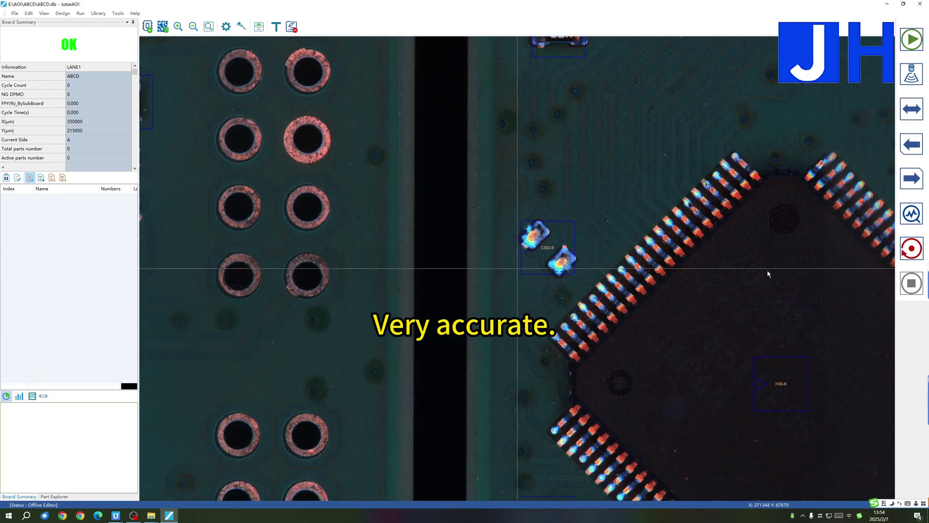
double_click(622, 180)
double_click(671, 133)
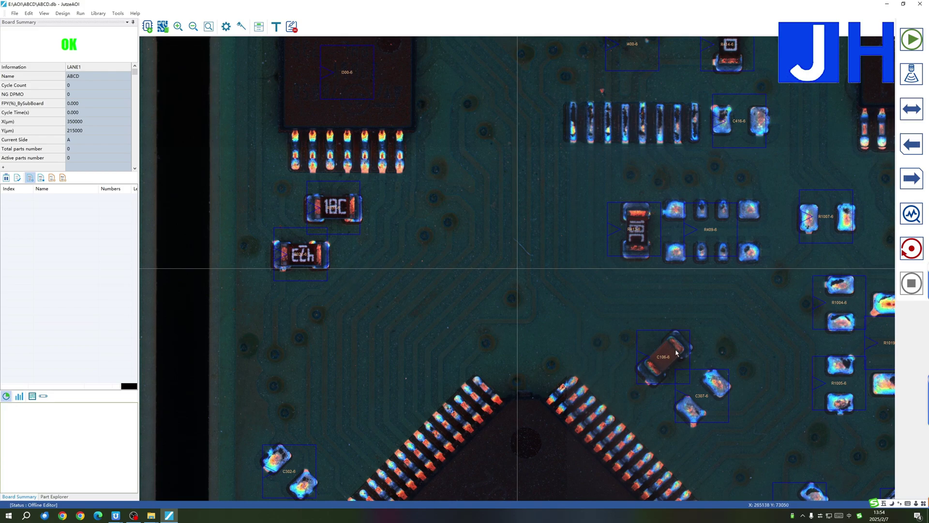
Step: Examine the component windows over the capacitors, resistor pads and ICs on the lower sub-boards, first up close and then across neighbouring boards
double_click(710, 336)
double_click(609, 208)
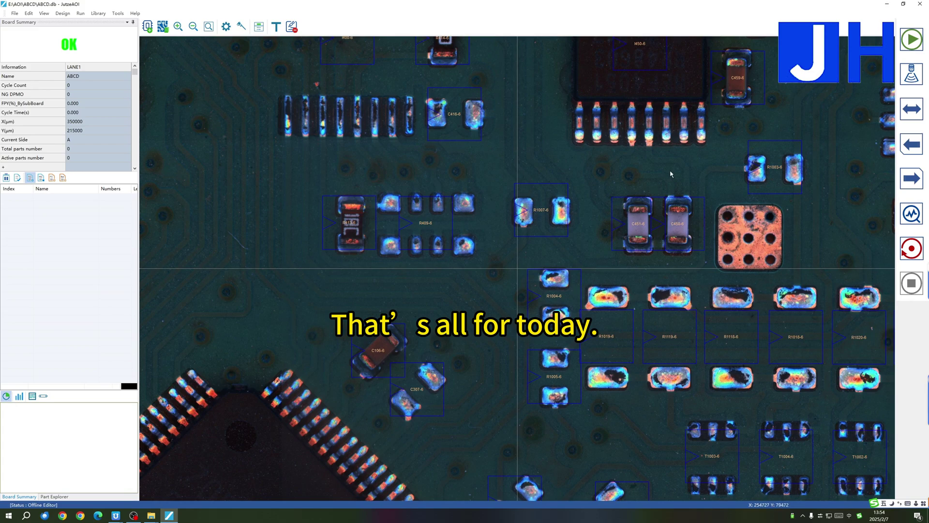
left_click(792, 205)
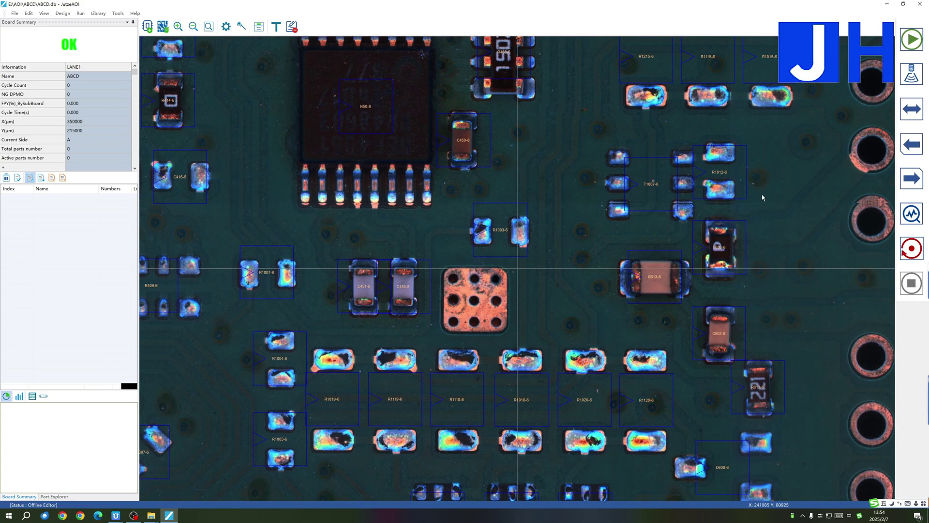
left_click(572, 196)
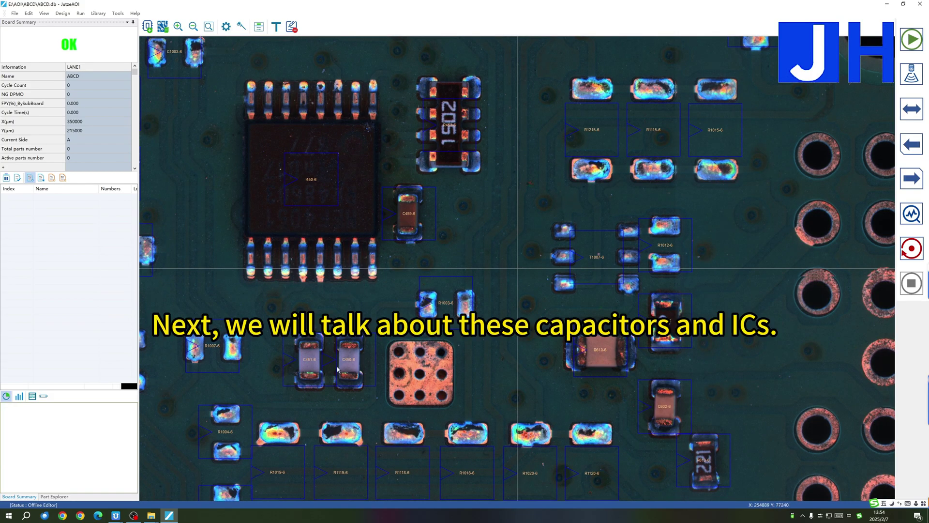
scroll(275, 231, "down", 3)
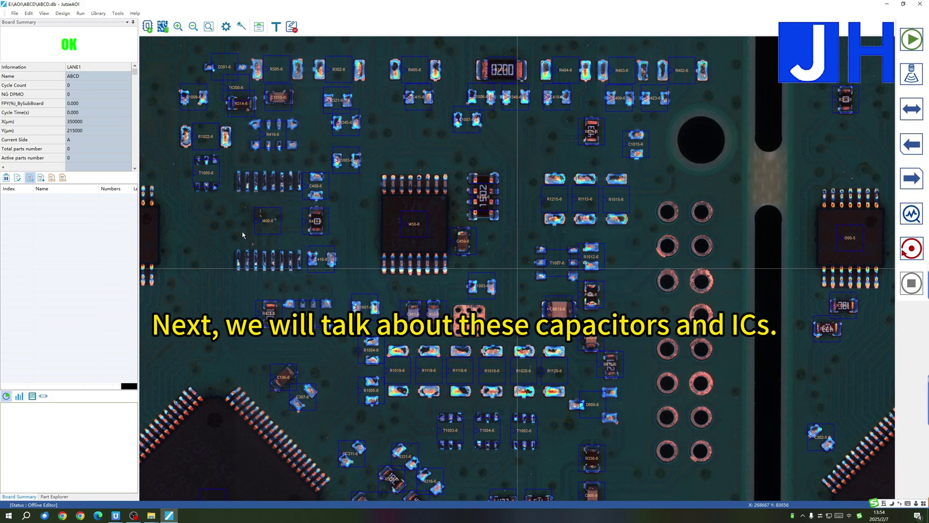
scroll(243, 233, "down", 1)
scroll(579, 366, "down", 1)
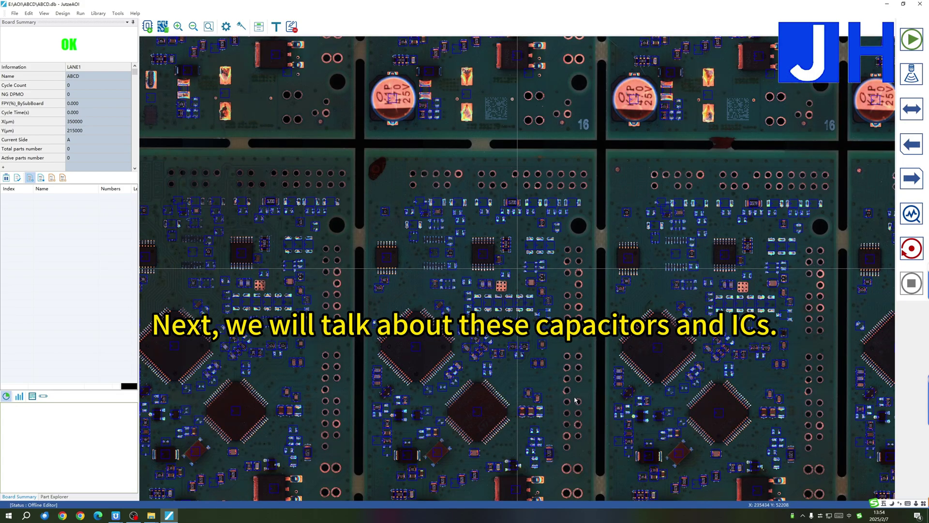
left_click(573, 397)
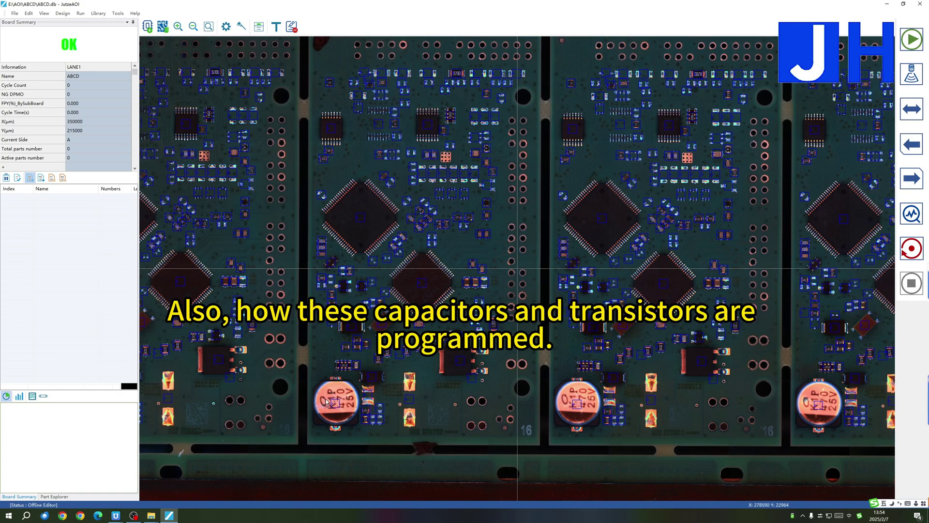